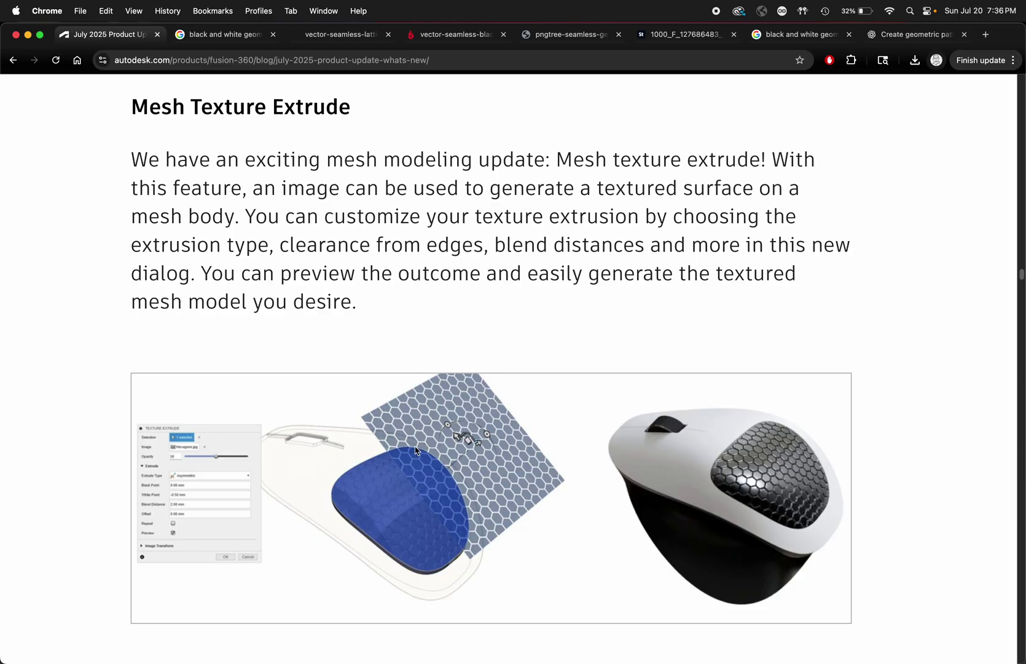
Step: Browse the saved black-and-white pattern tabs: lattice, pngtree, triangle and the generated geometric pattern
{"action": "scroll", "coordinate": [415, 450], "scroll_direction": "down", "scroll_amount": 2}
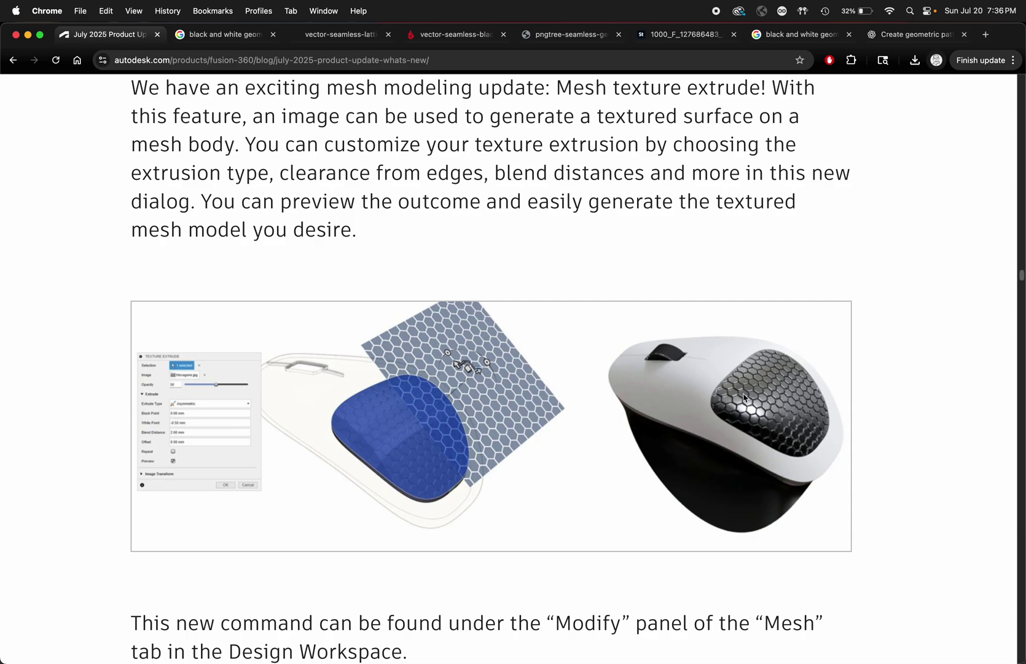
{"action": "scroll", "coordinate": [596, 367], "scroll_direction": "up", "scroll_amount": 1}
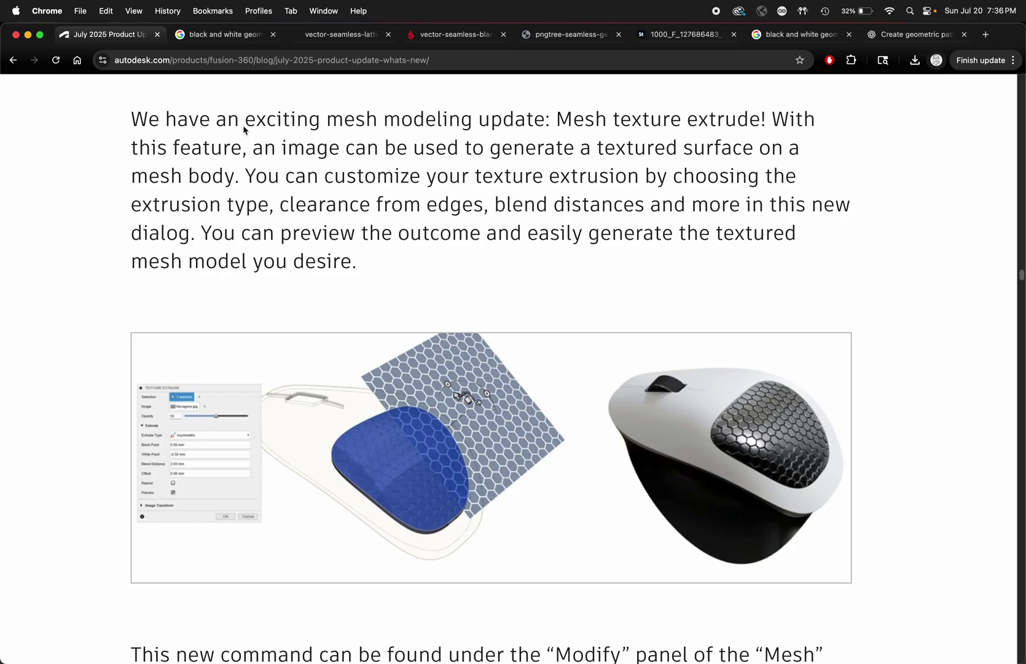
{"action": "left_click", "coordinate": [234, 35]}
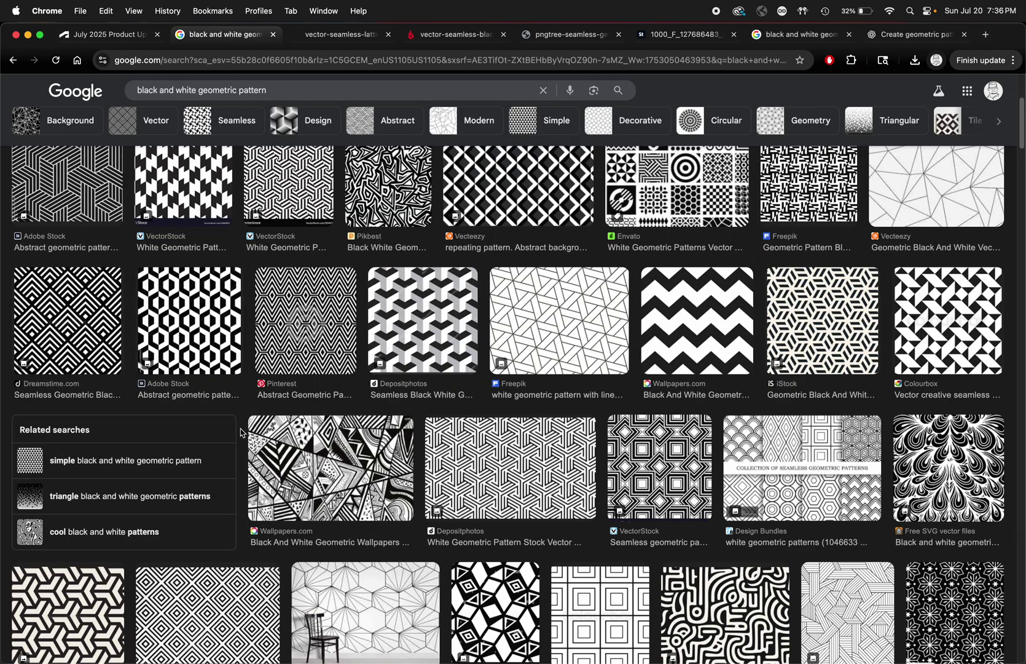
{"action": "scroll", "coordinate": [240, 432], "scroll_direction": "up", "scroll_amount": 5}
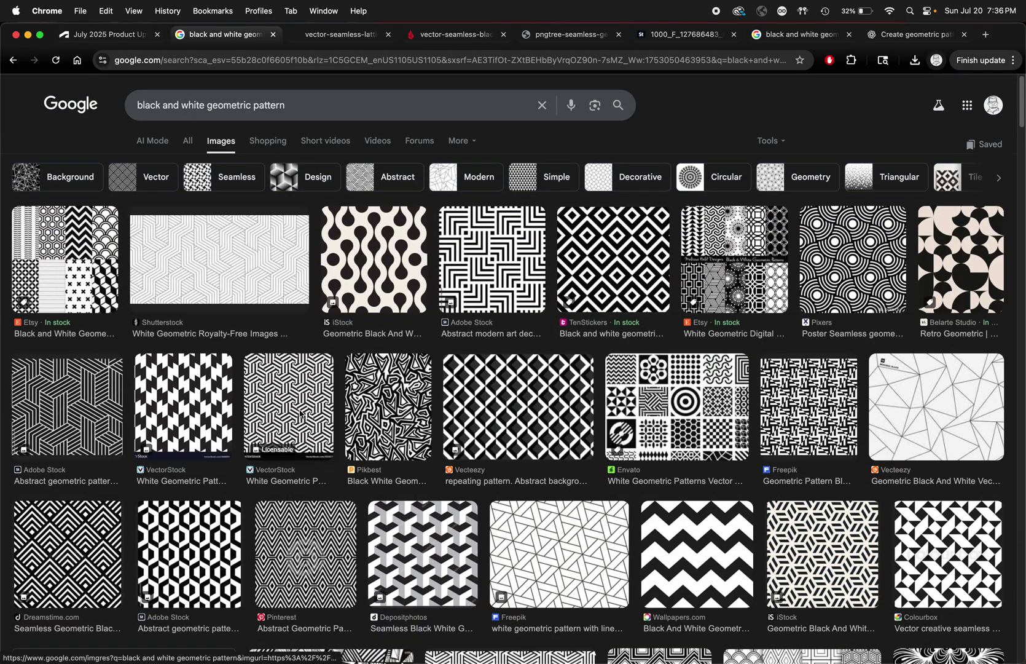
{"action": "left_click", "coordinate": [341, 35]}
{"action": "left_click", "coordinate": [460, 34]}
{"action": "left_click", "coordinate": [584, 35]}
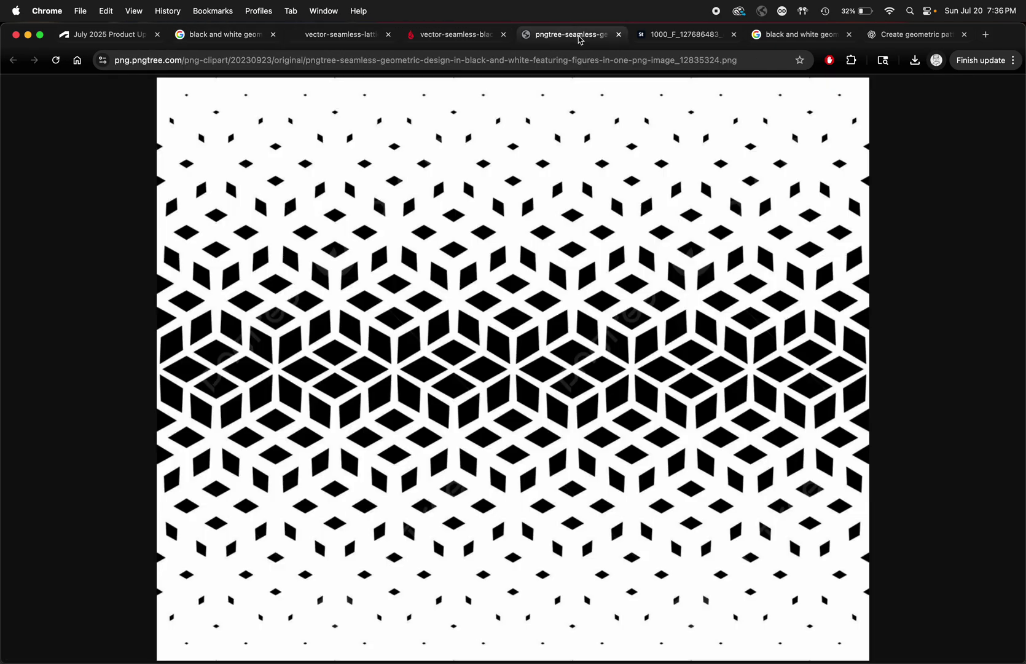
{"action": "left_click", "coordinate": [689, 35]}
{"action": "left_click", "coordinate": [904, 35]}
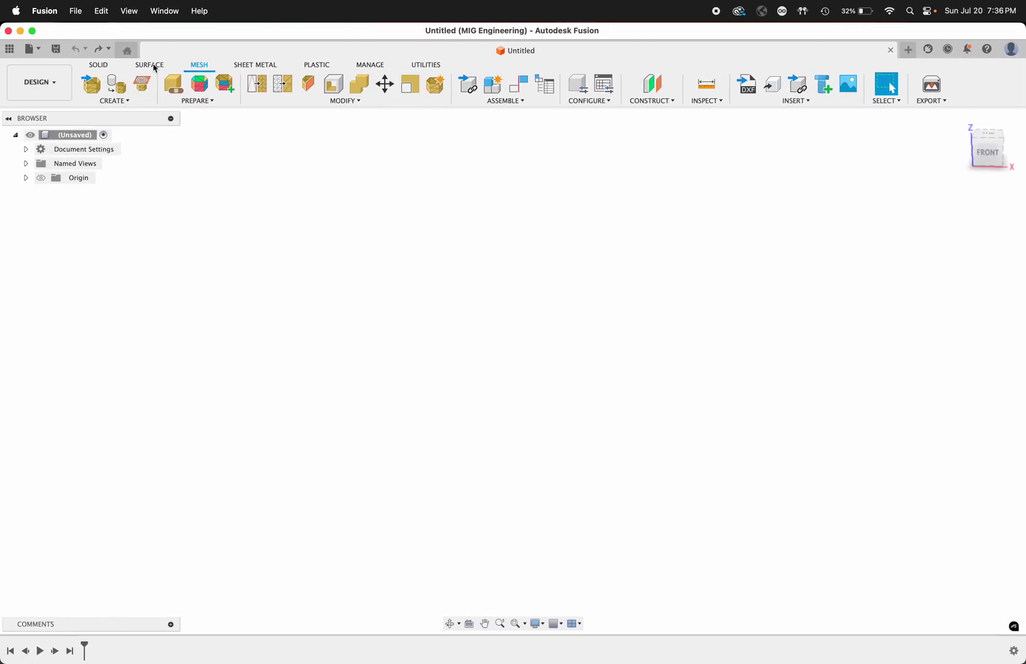
Step: Start a new sketch on the horizontal XY ground plane
{"action": "left_click", "coordinate": [100, 64]}
{"action": "left_click", "coordinate": [166, 83]}
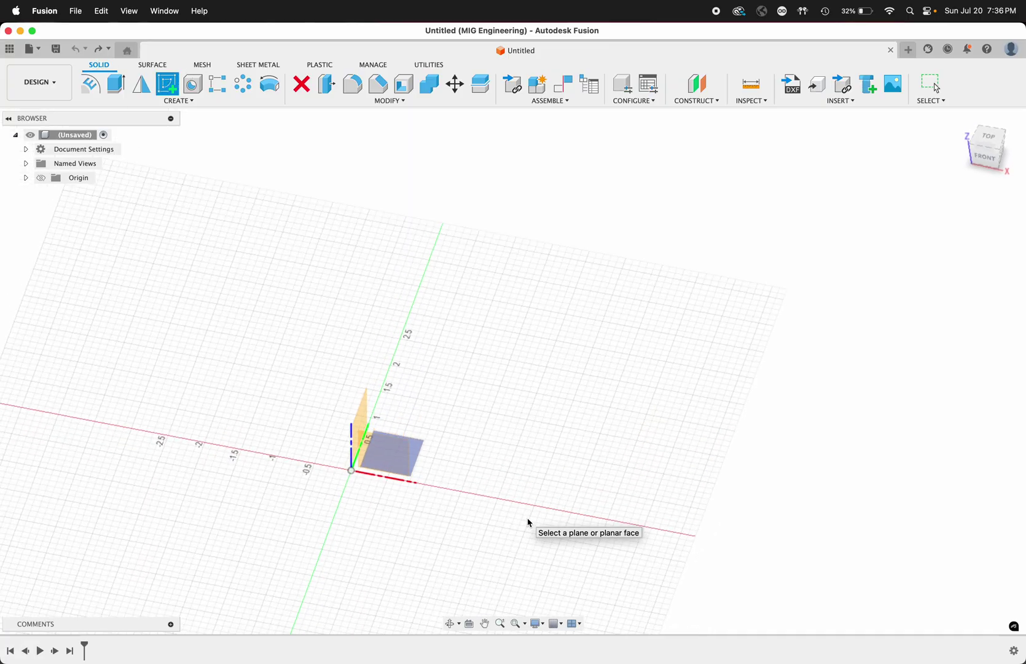
{"action": "left_click", "coordinate": [417, 450]}
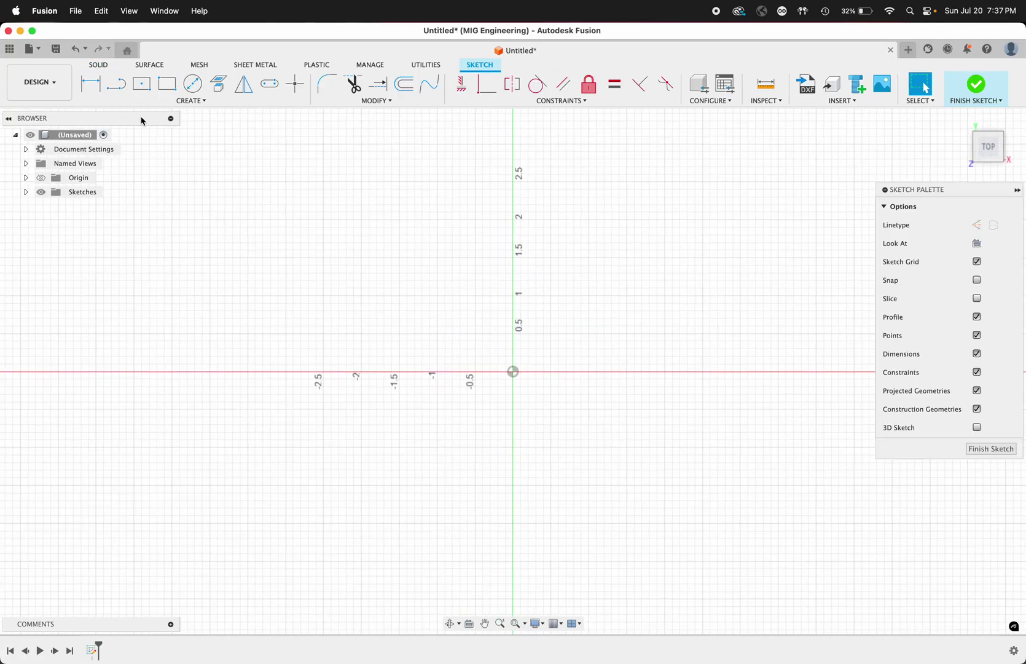
Step: Draw a Center Point Slot at the origin with length 2 and width 2
{"action": "left_click", "coordinate": [183, 101]}
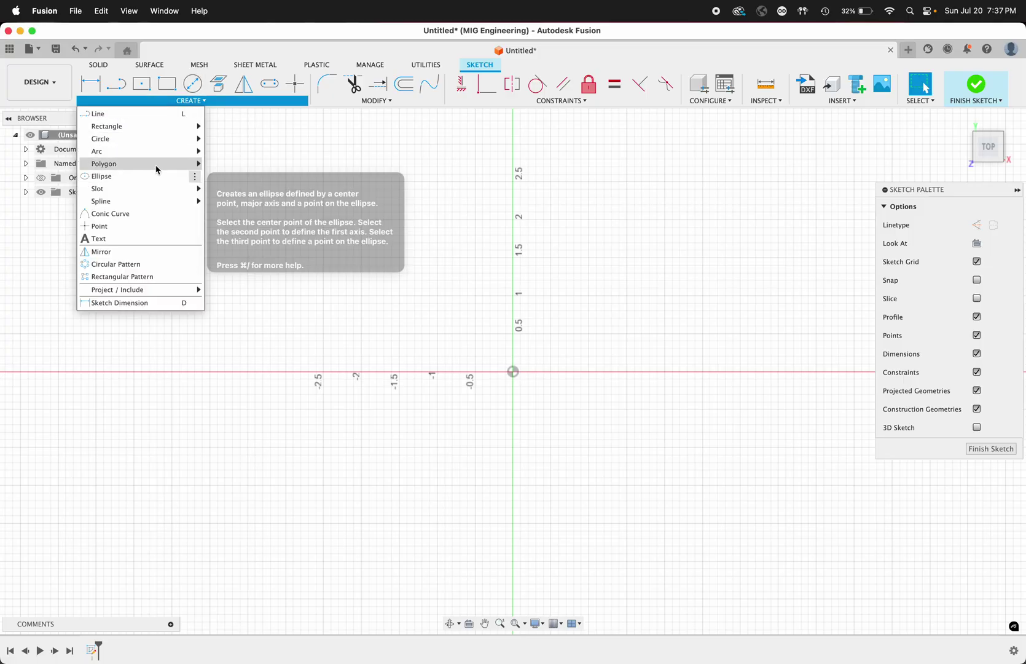
{"action": "mouse_move", "coordinate": [175, 189]}
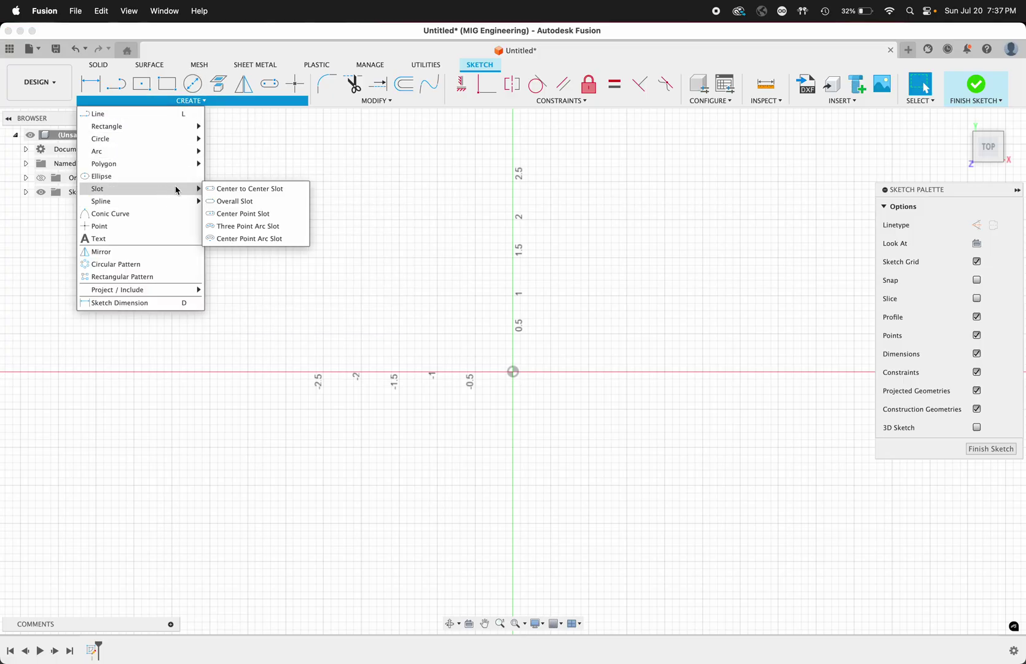
{"action": "left_click", "coordinate": [249, 215]}
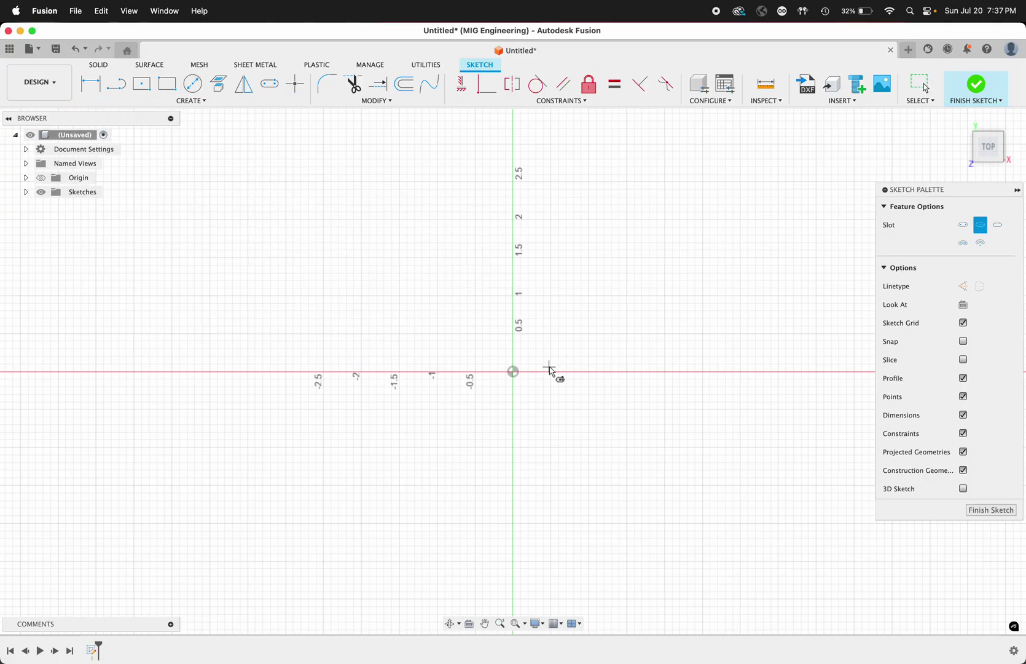
{"action": "left_click", "coordinate": [514, 371]}
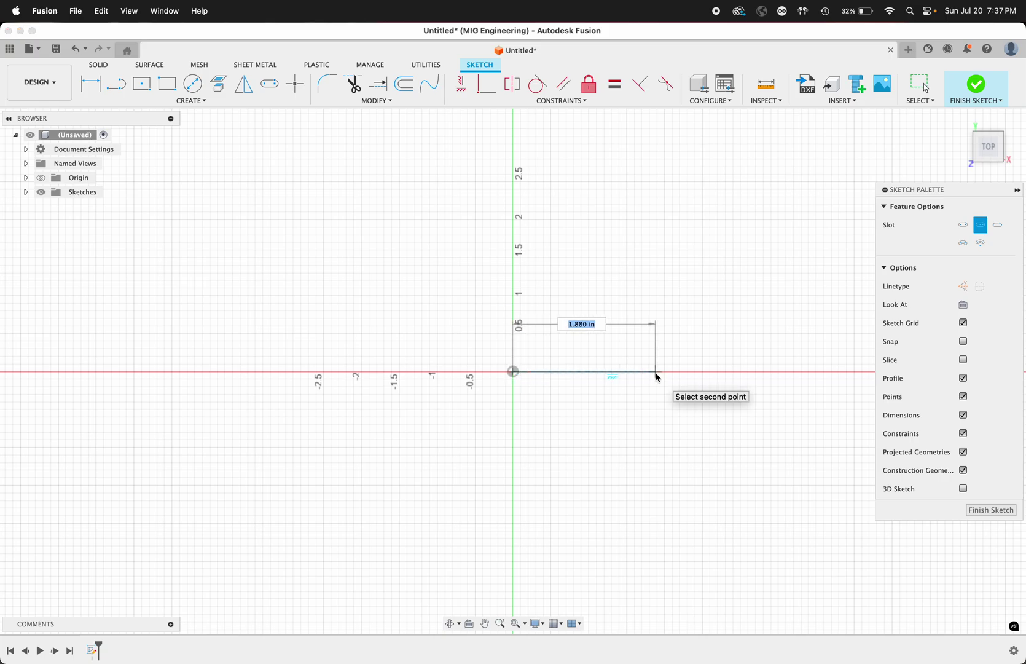
{"action": "type", "text": "2"}
{"action": "key", "text": "Tab"}
{"action": "key", "text": "Return"}
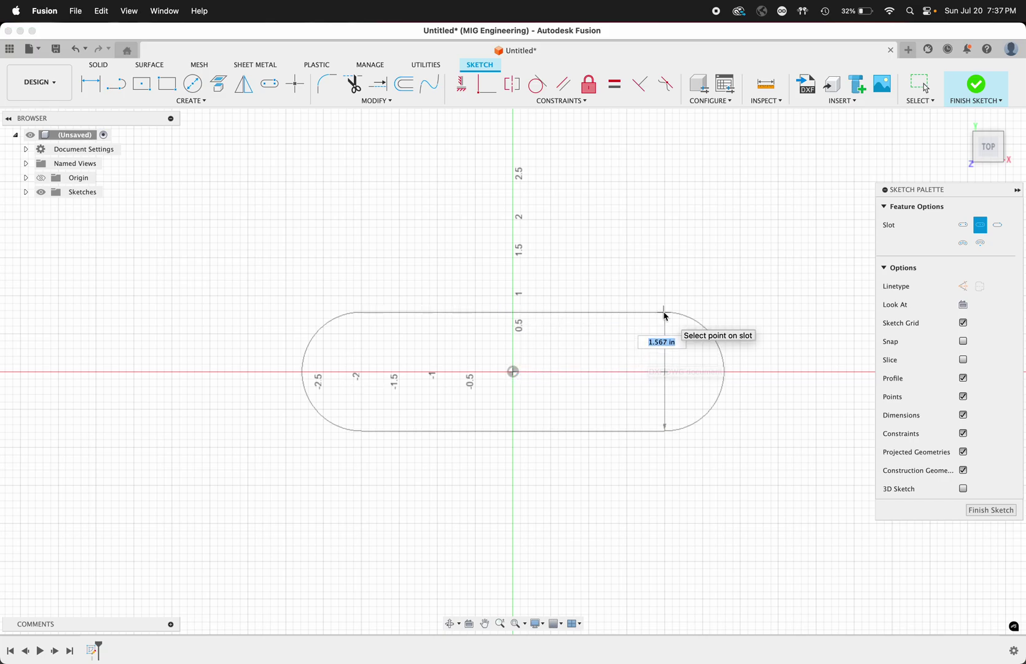
{"action": "type", "text": "2"}
{"action": "key", "text": "Return"}
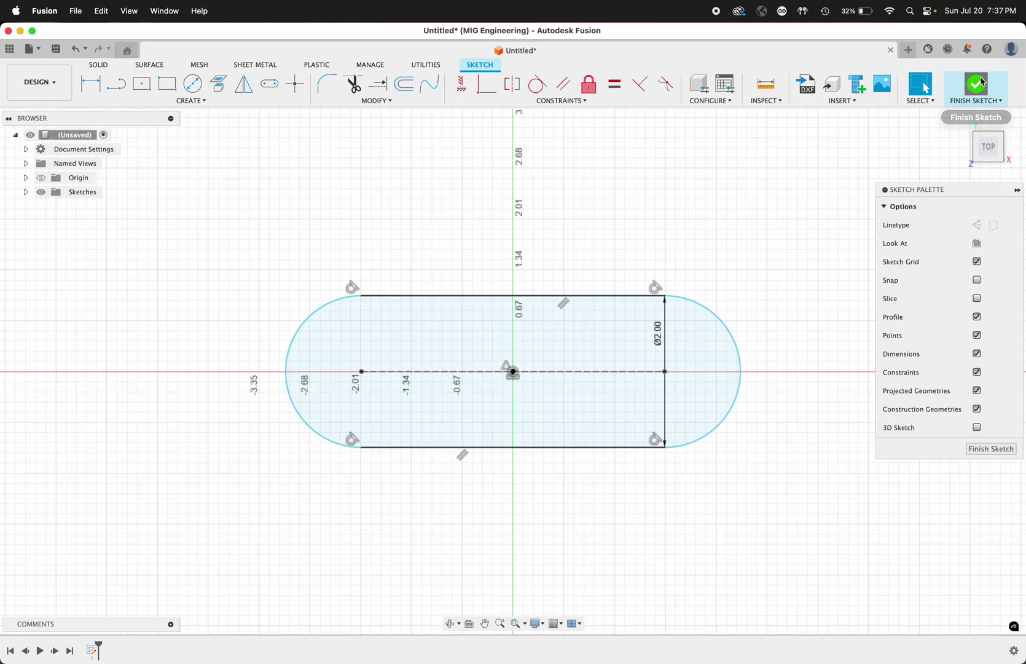
Step: Finish the sketch and extrude the slot into a solid block
{"action": "left_click", "coordinate": [977, 84]}
{"action": "type", "text": "e"}
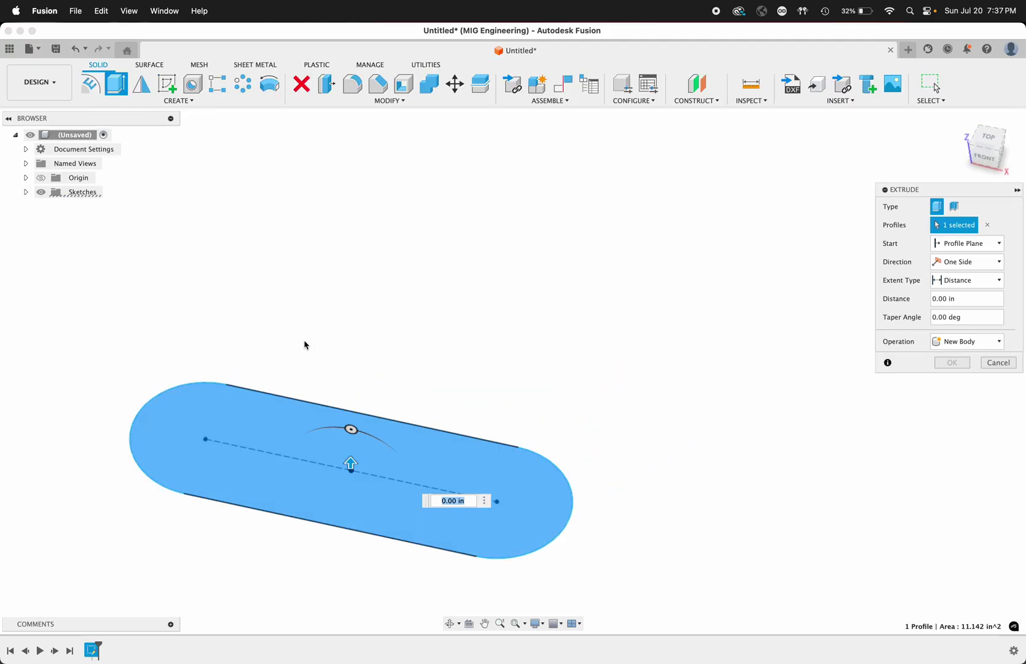
{"action": "type", "text": "1"}
{"action": "key", "text": "Return"}
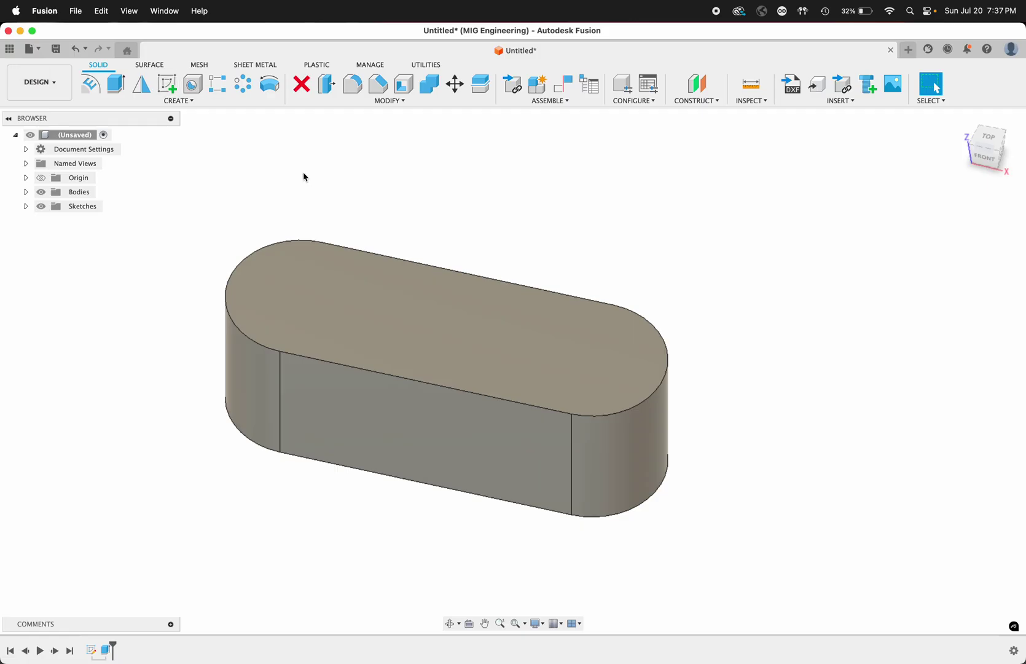
Step: Check the File > Export options, then cancel without exporting
{"action": "left_click", "coordinate": [31, 49]}
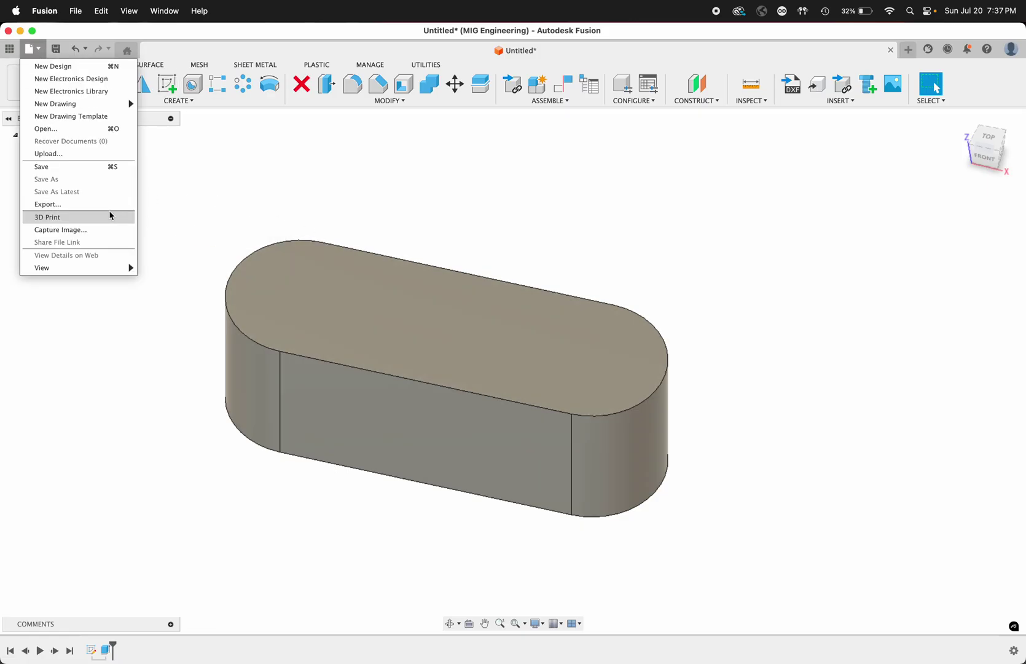
{"action": "left_click", "coordinate": [92, 204]}
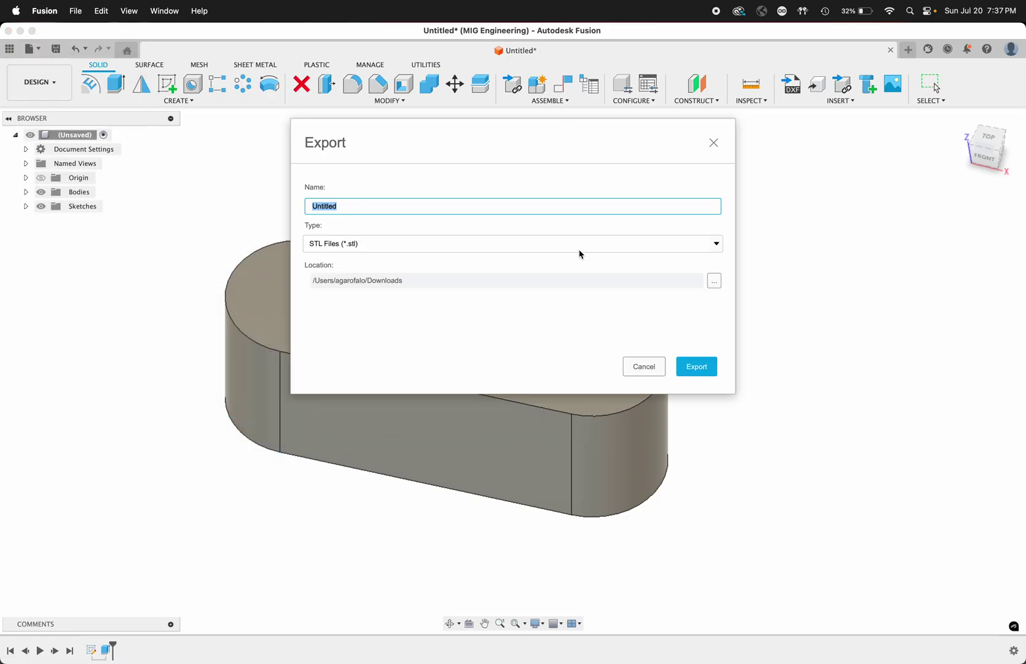
{"action": "left_click", "coordinate": [644, 367]}
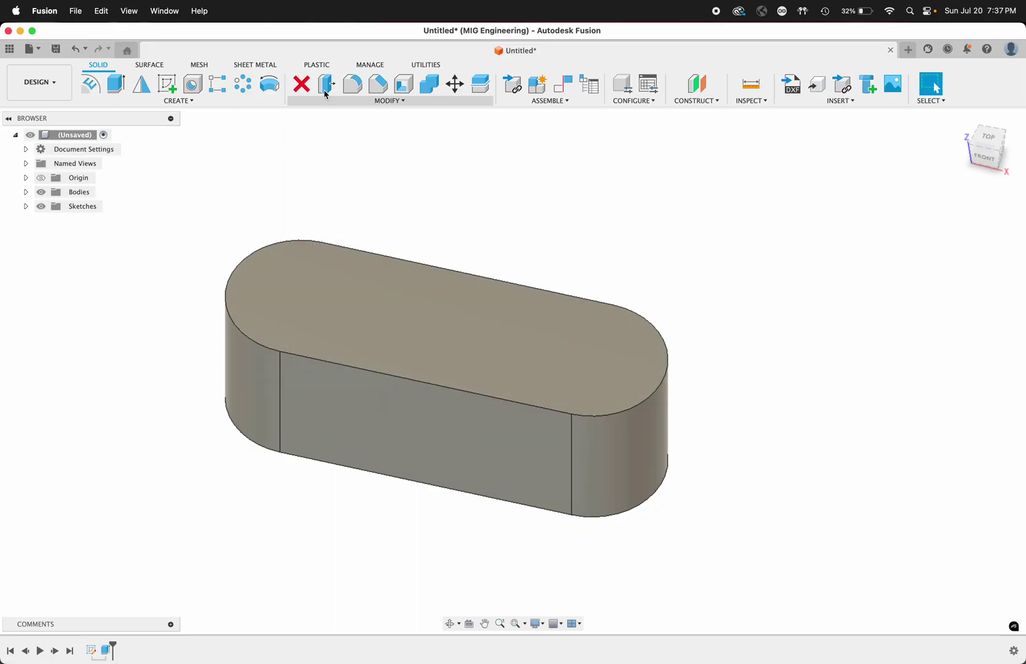
Step: Tessellate the slot block with High refinement and a 0.01 in maximum edge length
{"action": "left_click", "coordinate": [201, 65]}
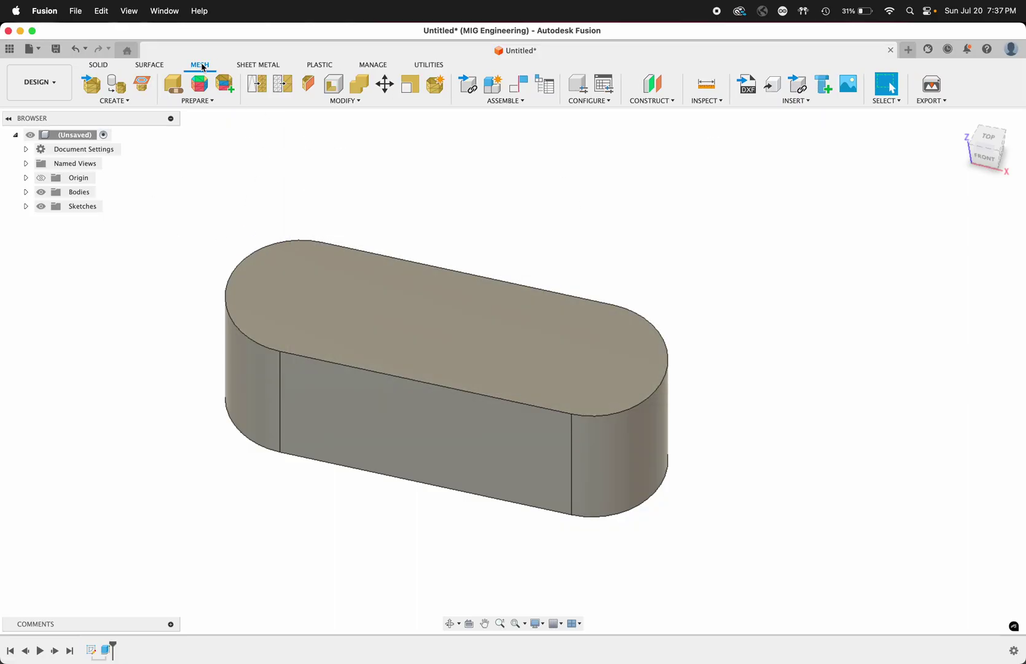
{"action": "left_click", "coordinate": [128, 101]}
{"action": "left_click", "coordinate": [123, 127]}
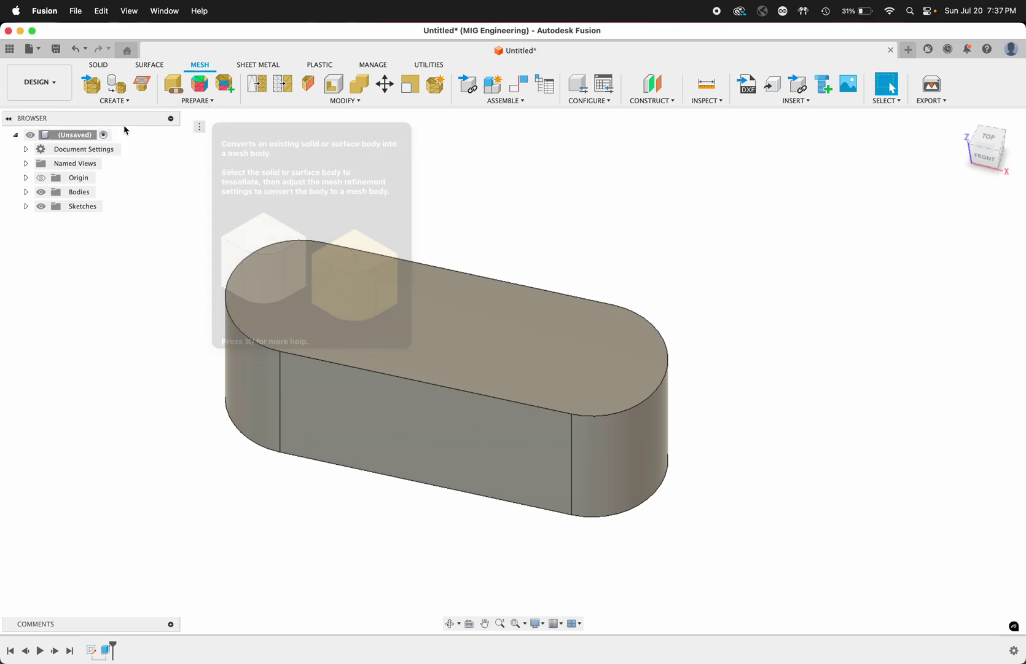
{"action": "left_click", "coordinate": [433, 330]}
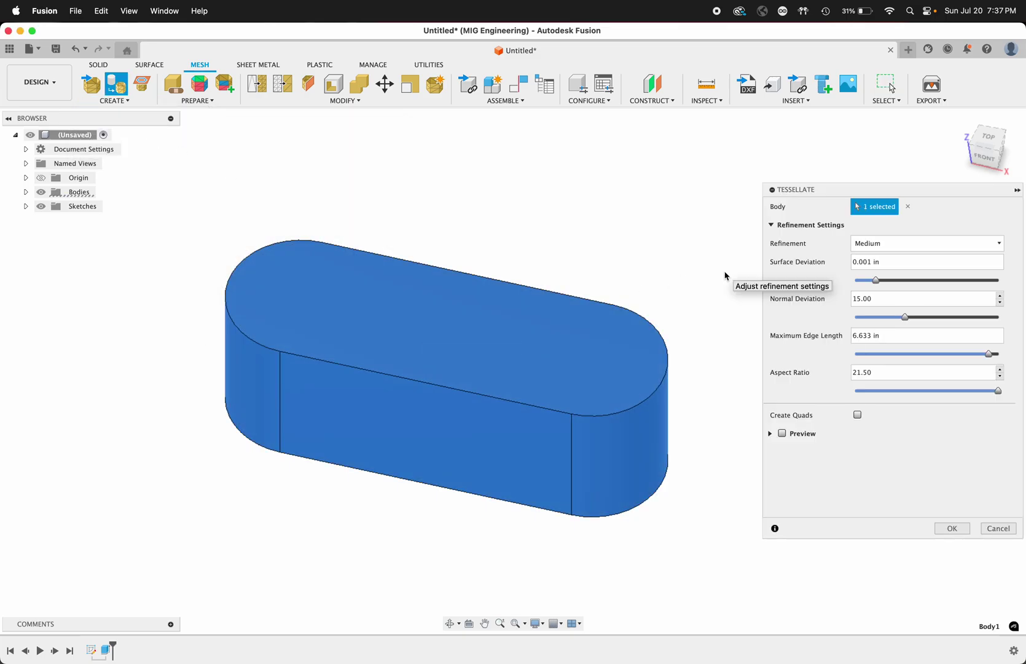
{"action": "left_click", "coordinate": [907, 243]}
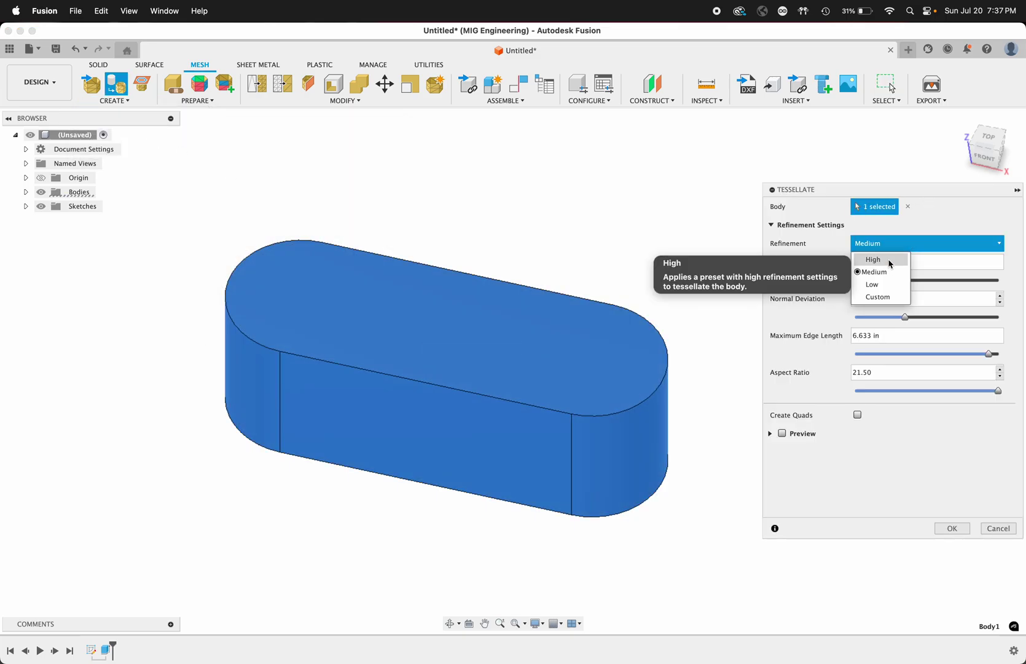
{"action": "left_click", "coordinate": [890, 260]}
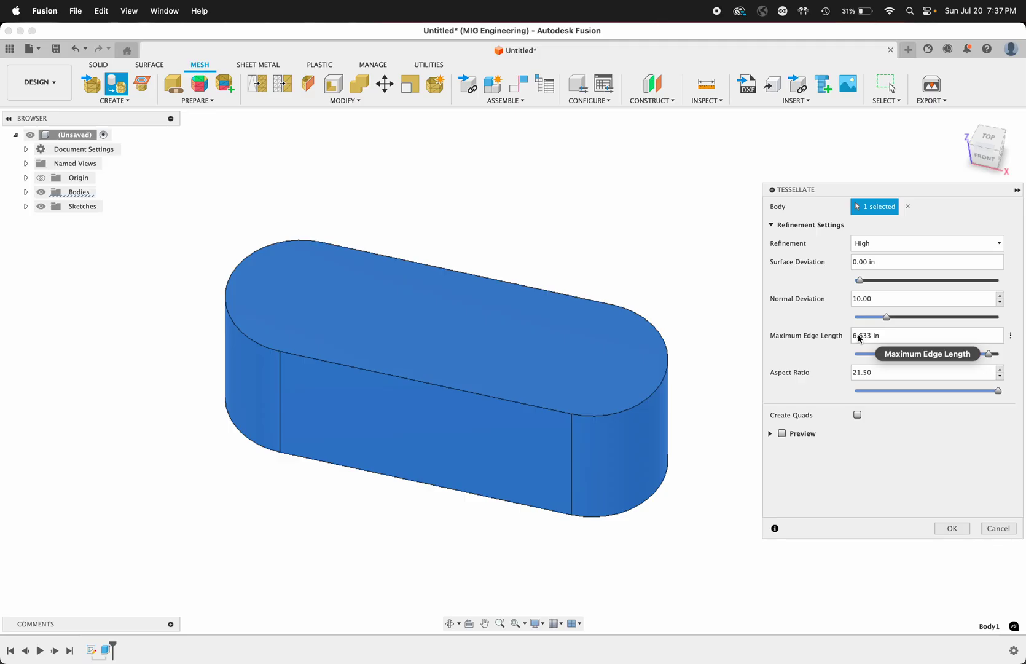
{"action": "left_click", "coordinate": [783, 433]}
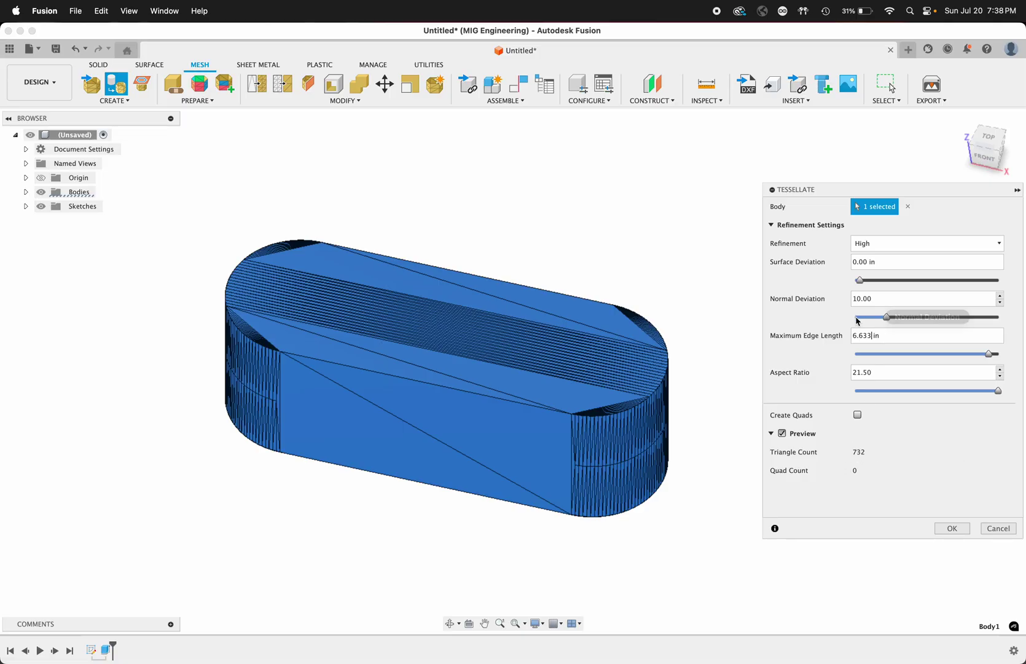
{"action": "key", "text": "BackSpace"}
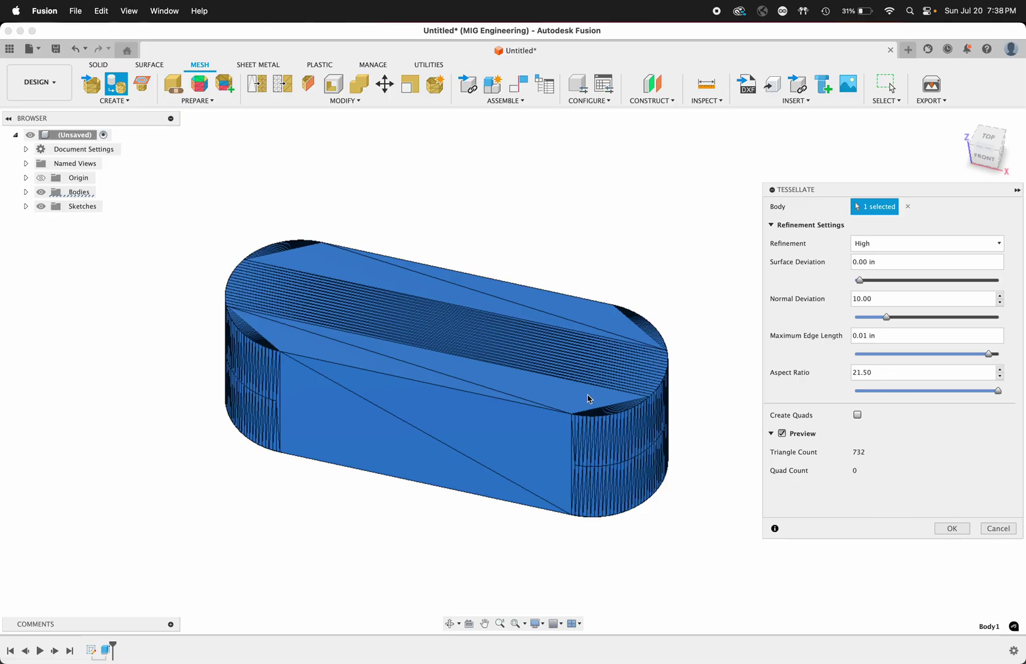
{"action": "left_click", "coordinate": [838, 376]}
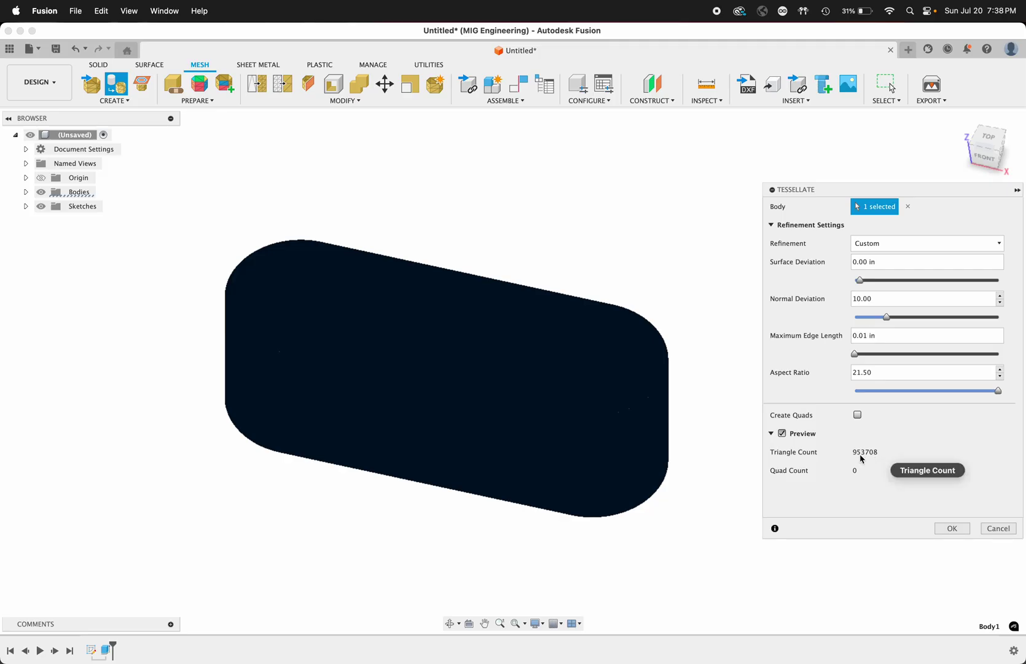
{"action": "left_click", "coordinate": [958, 530]}
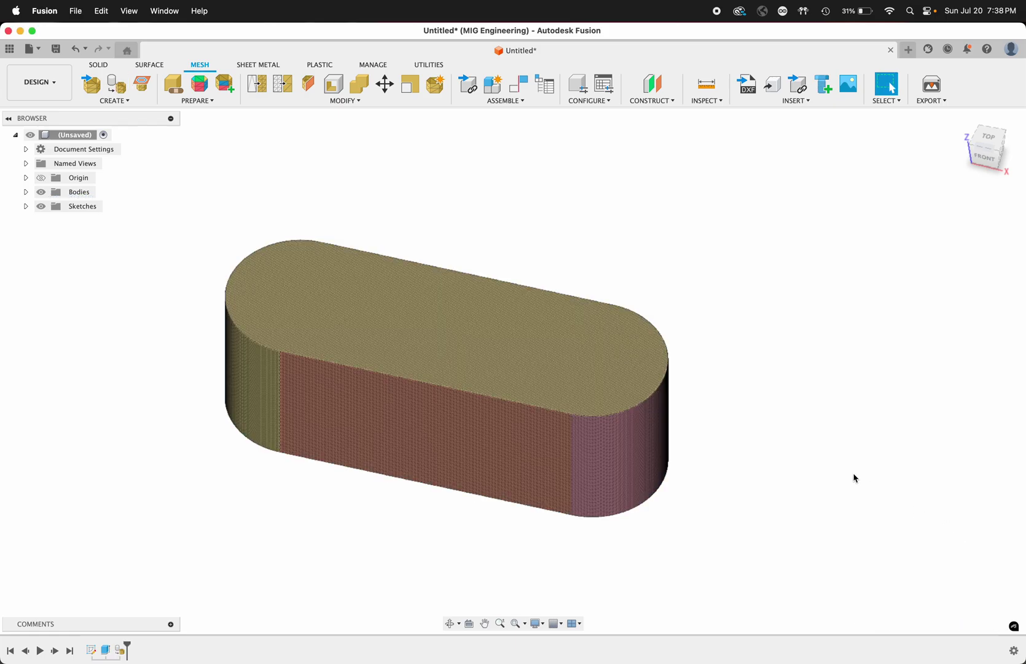
Step: Enter Direct Edit on the slot block's mesh body and show the Modify options
{"action": "scroll", "coordinate": [686, 317], "scroll_direction": "down", "scroll_amount": 10, "text": "shift"}
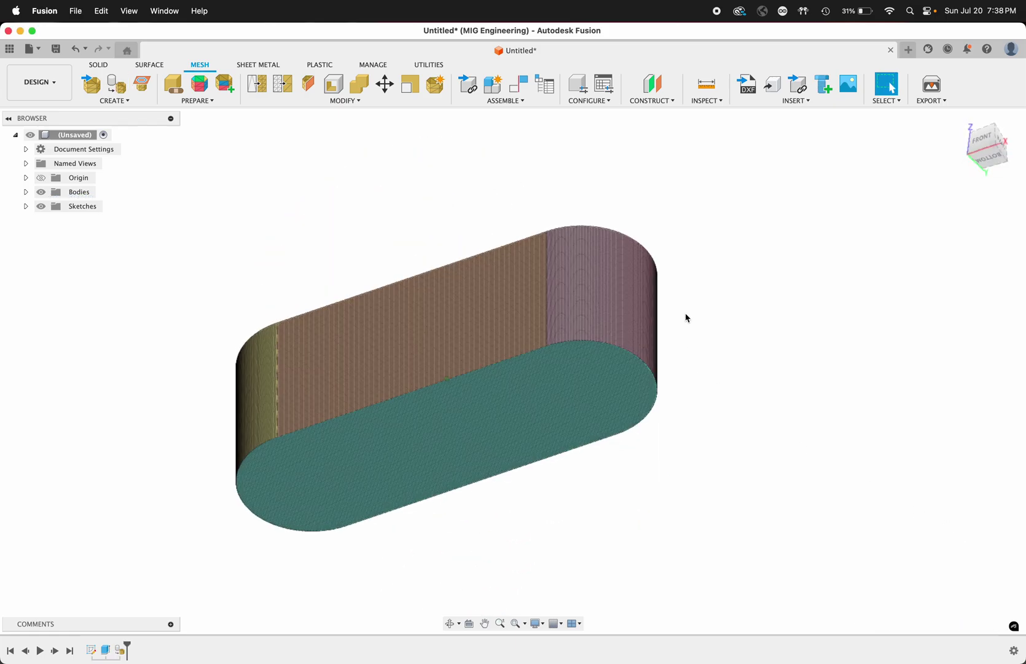
{"action": "scroll", "coordinate": [686, 317], "scroll_direction": "down", "scroll_amount": 10, "text": "shift"}
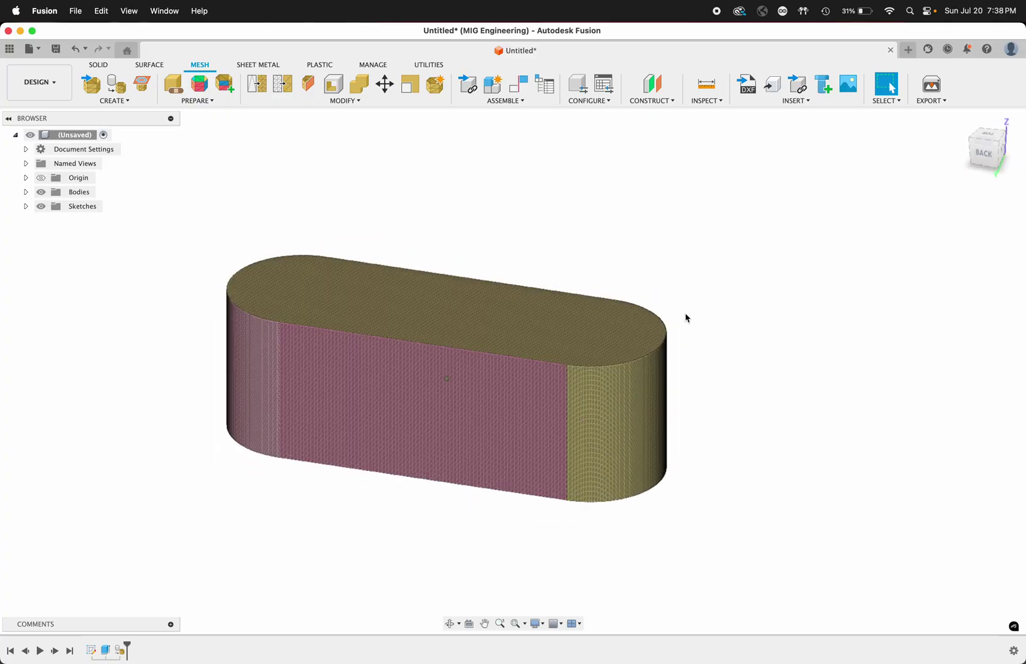
{"action": "scroll", "coordinate": [687, 317], "scroll_direction": "down", "scroll_amount": 5, "text": "shift"}
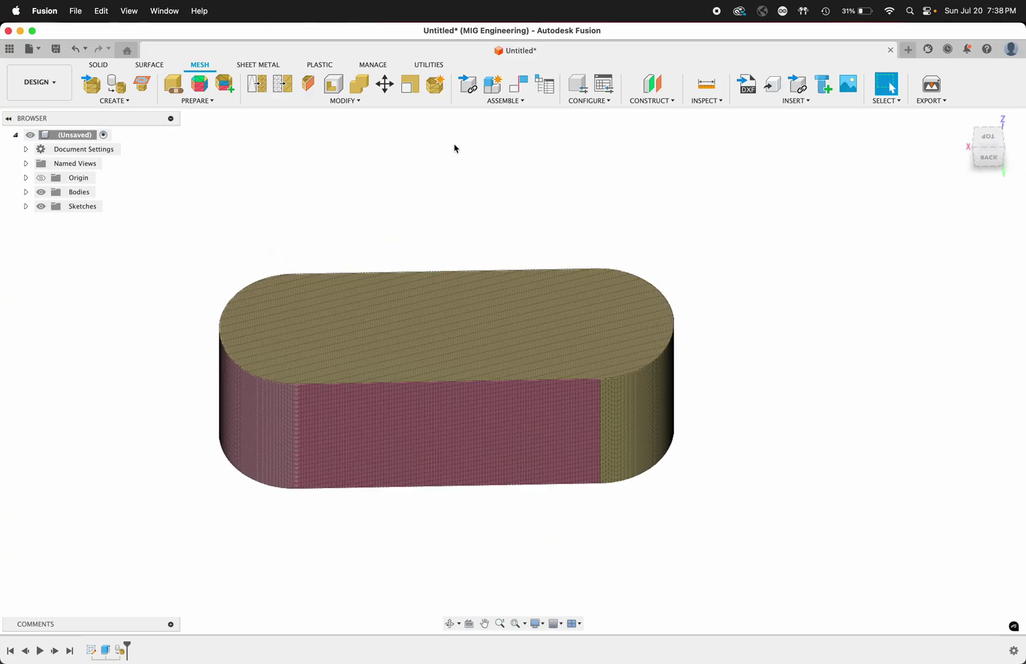
{"action": "left_click", "coordinate": [355, 100]}
{"action": "left_click", "coordinate": [301, 112]}
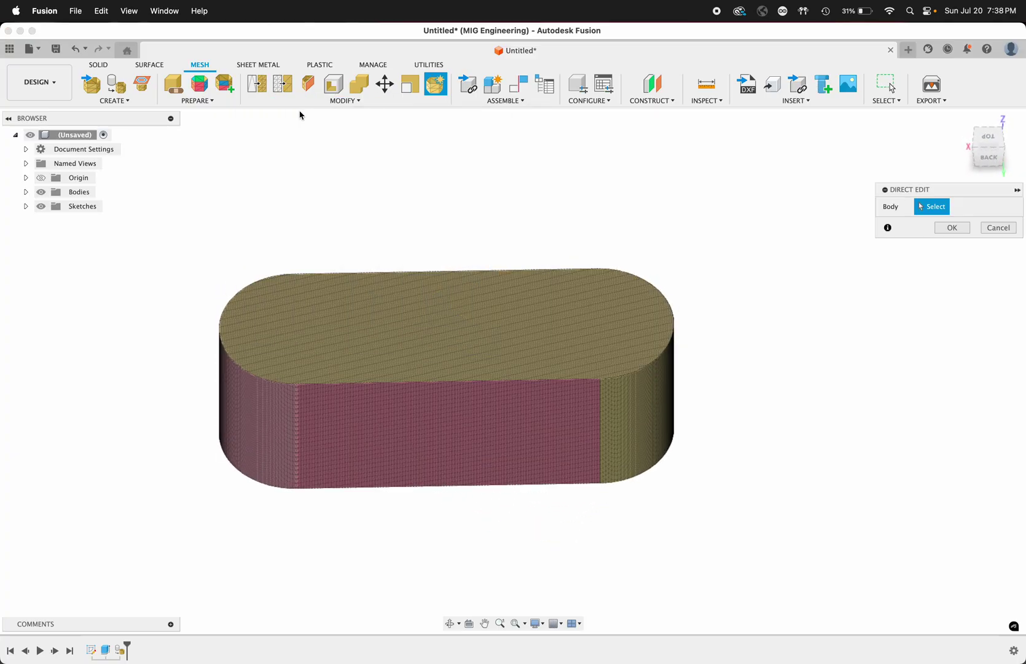
{"action": "left_click", "coordinate": [476, 323]}
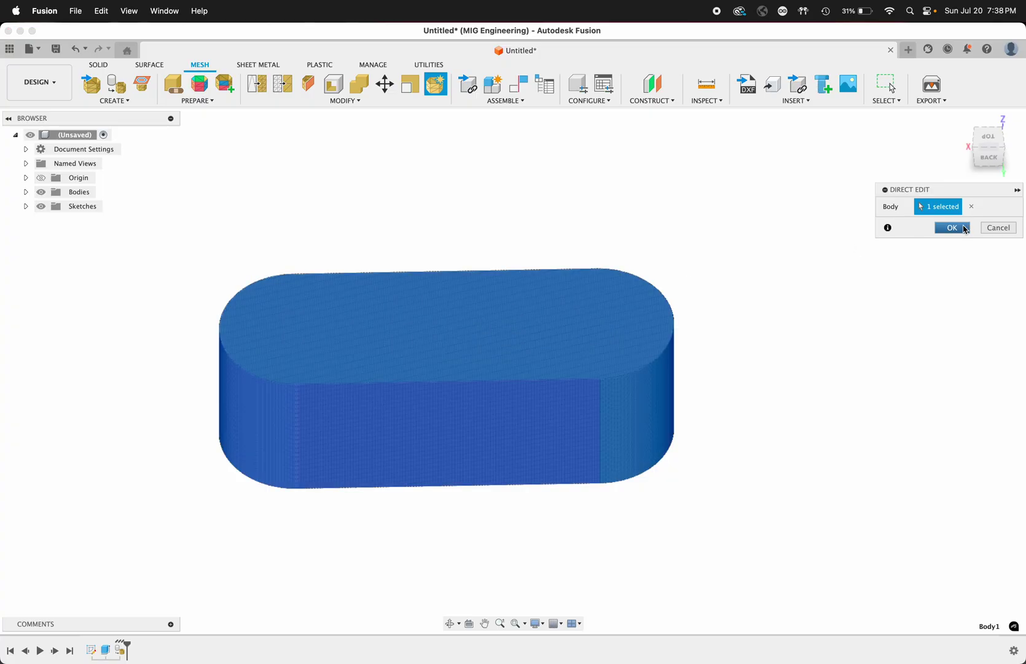
{"action": "left_click", "coordinate": [952, 227]}
{"action": "left_click", "coordinate": [327, 103]}
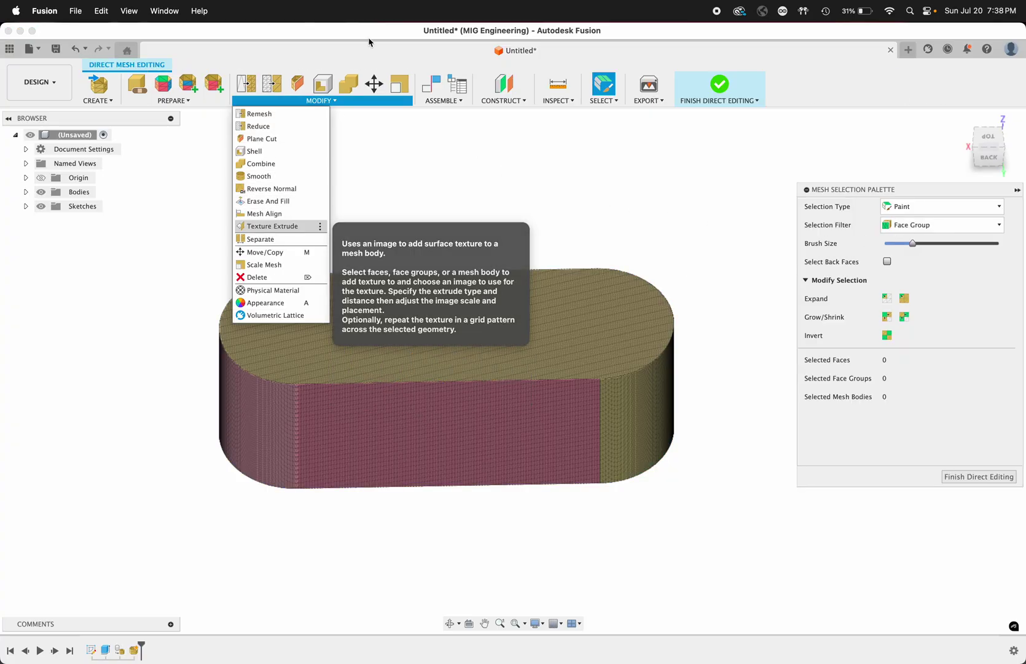
Step: Start a Texture Extrude and select the block's whole top face with the Face Group filter
{"action": "left_click", "coordinate": [281, 226]}
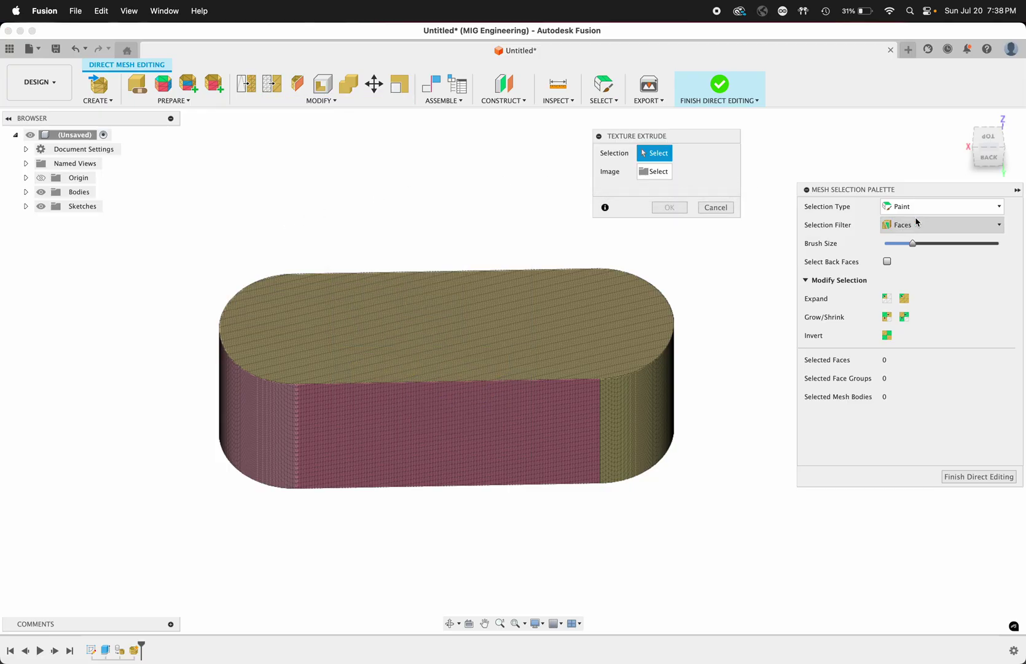
{"action": "left_click", "coordinate": [965, 224]}
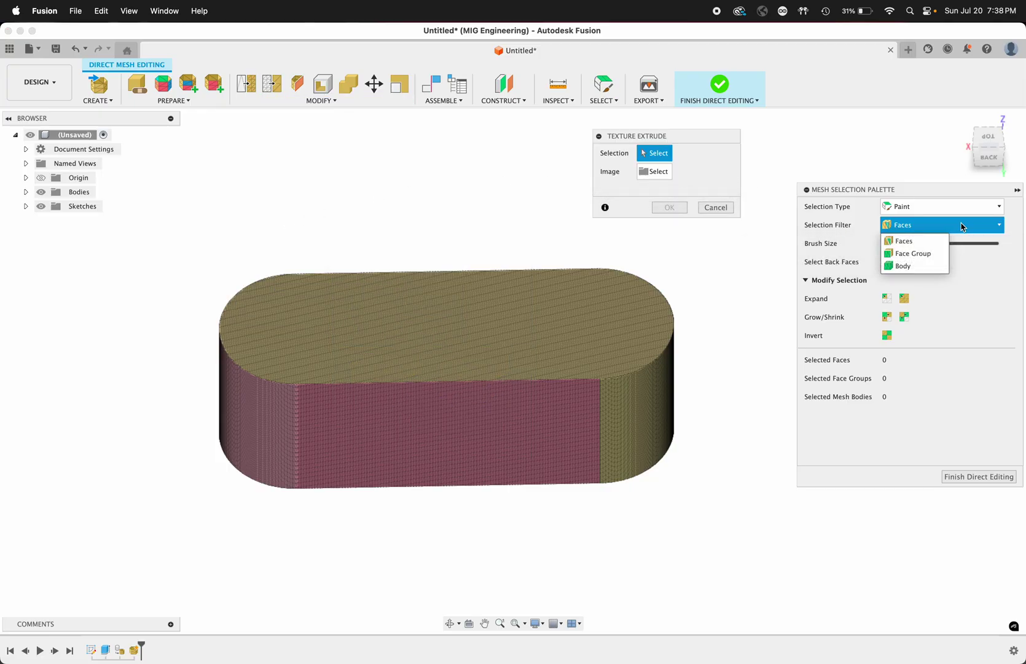
{"action": "left_click", "coordinate": [913, 254]}
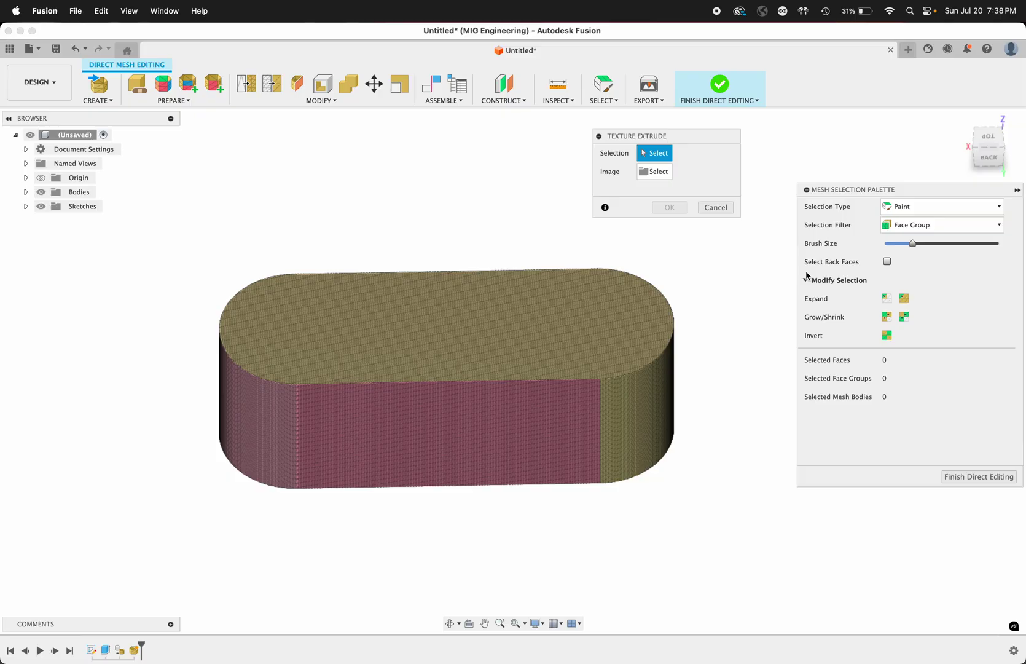
{"action": "left_click", "coordinate": [951, 225]}
{"action": "left_click", "coordinate": [908, 241]}
{"action": "left_click", "coordinate": [432, 338]}
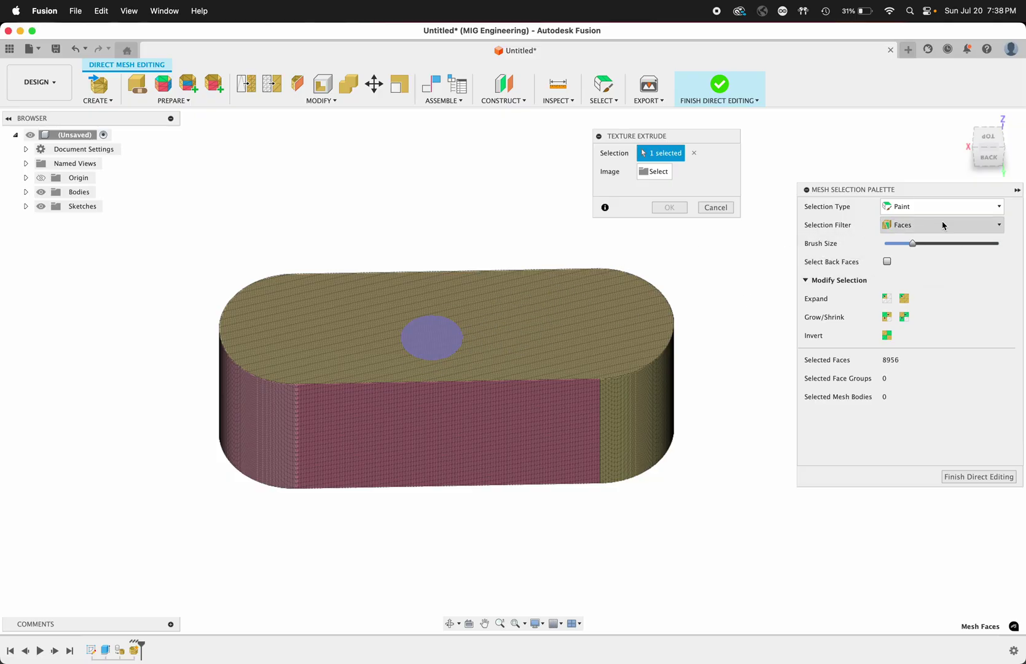
{"action": "left_click", "coordinate": [944, 225]}
{"action": "left_click", "coordinate": [915, 254]}
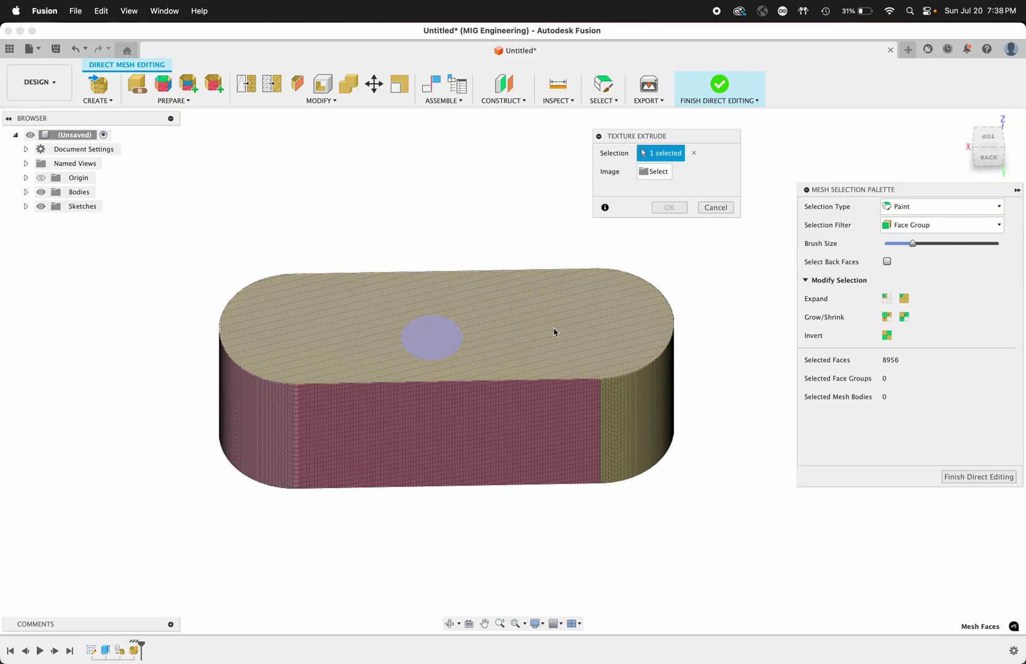
{"action": "left_click", "coordinate": [554, 332]}
Step: Load the Texture 1 chevron image, scale it about 3.9 times and centre it on the top face
{"action": "left_click", "coordinate": [654, 172]}
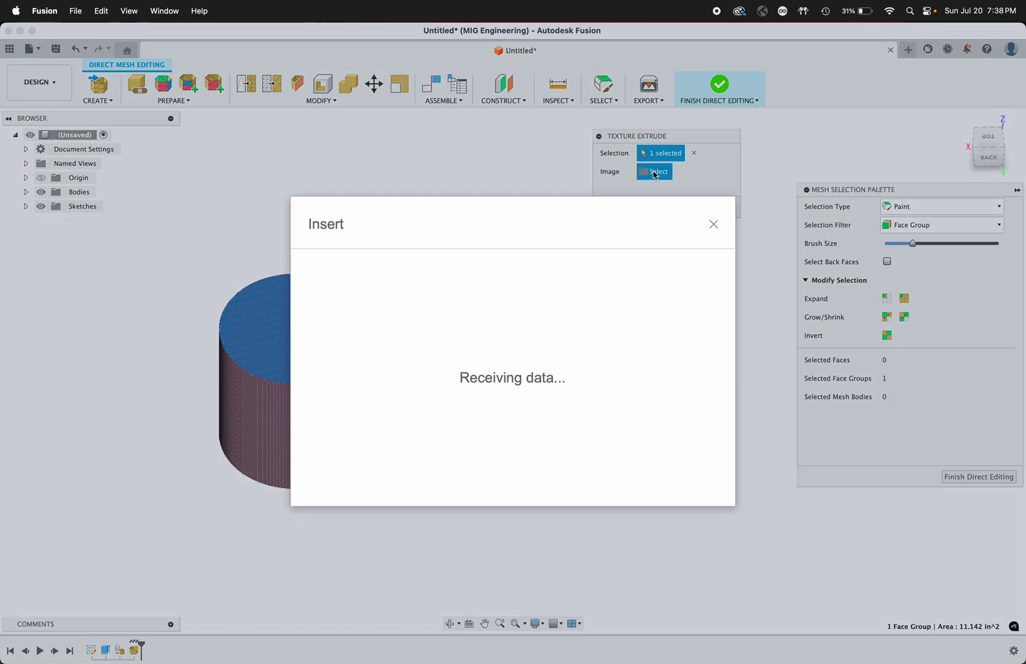
{"action": "left_click", "coordinate": [365, 467]}
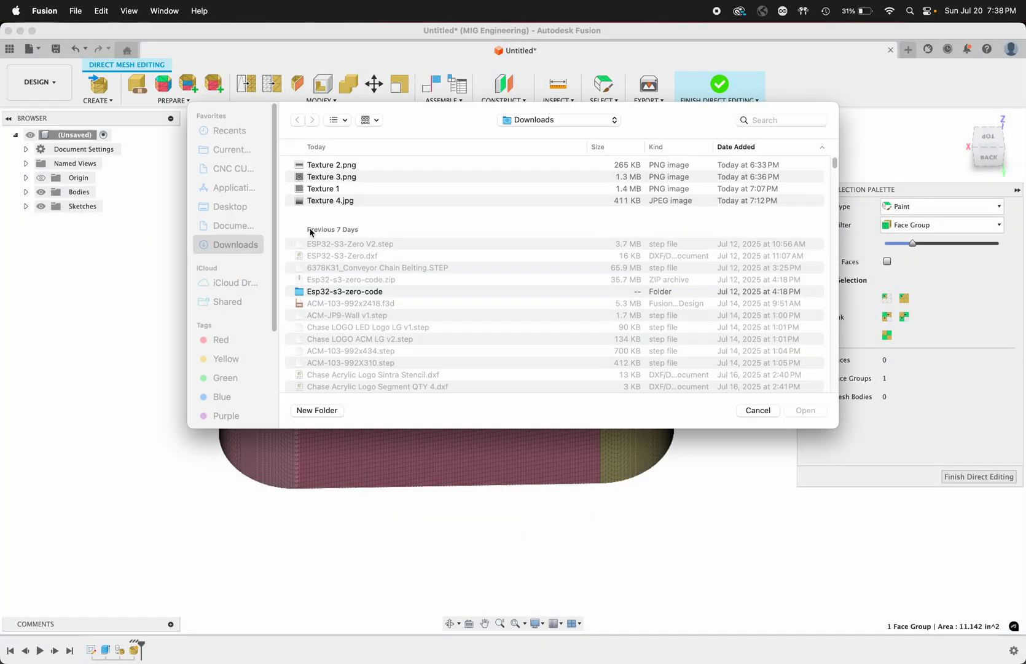
{"action": "left_click", "coordinate": [330, 190]}
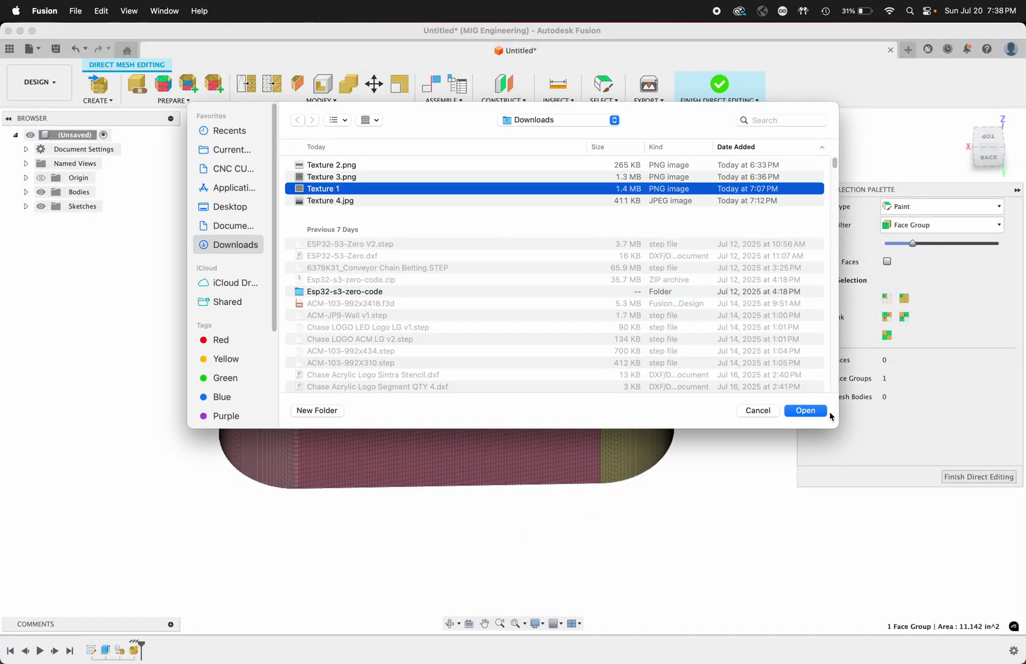
{"action": "left_click", "coordinate": [807, 411]}
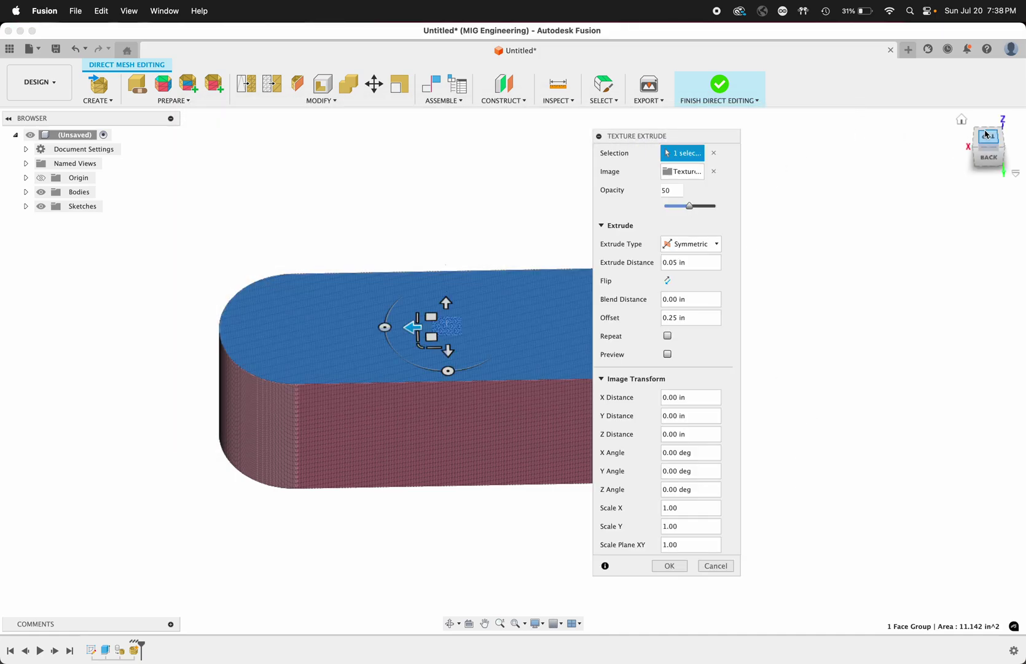
{"action": "left_click", "coordinate": [989, 143]}
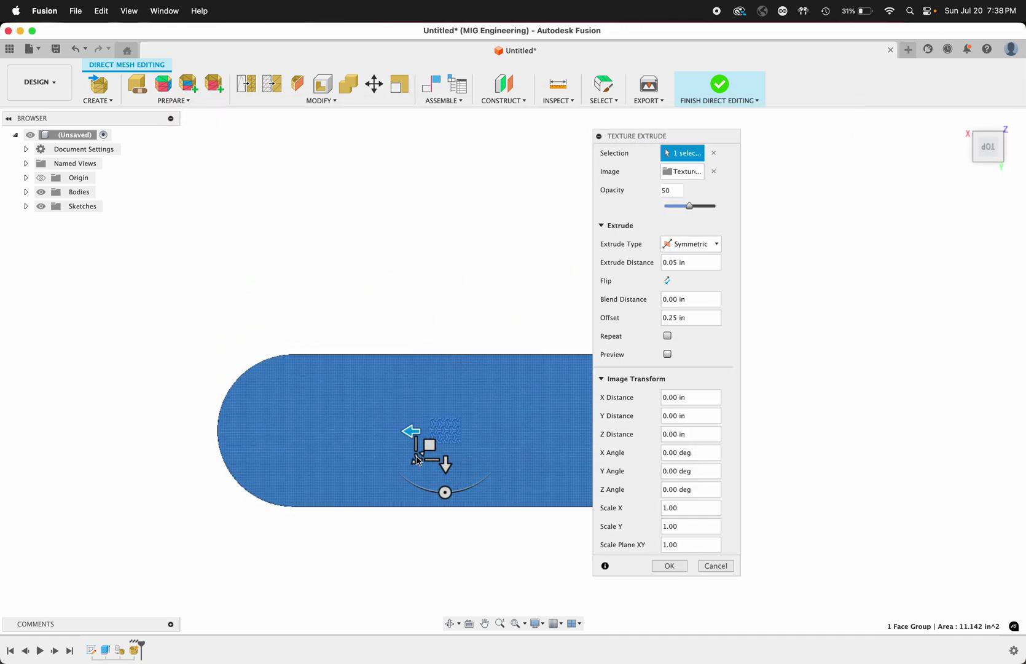
{"action": "left_click_drag", "start_coordinate": [418, 458], "coordinate": [366, 505]}
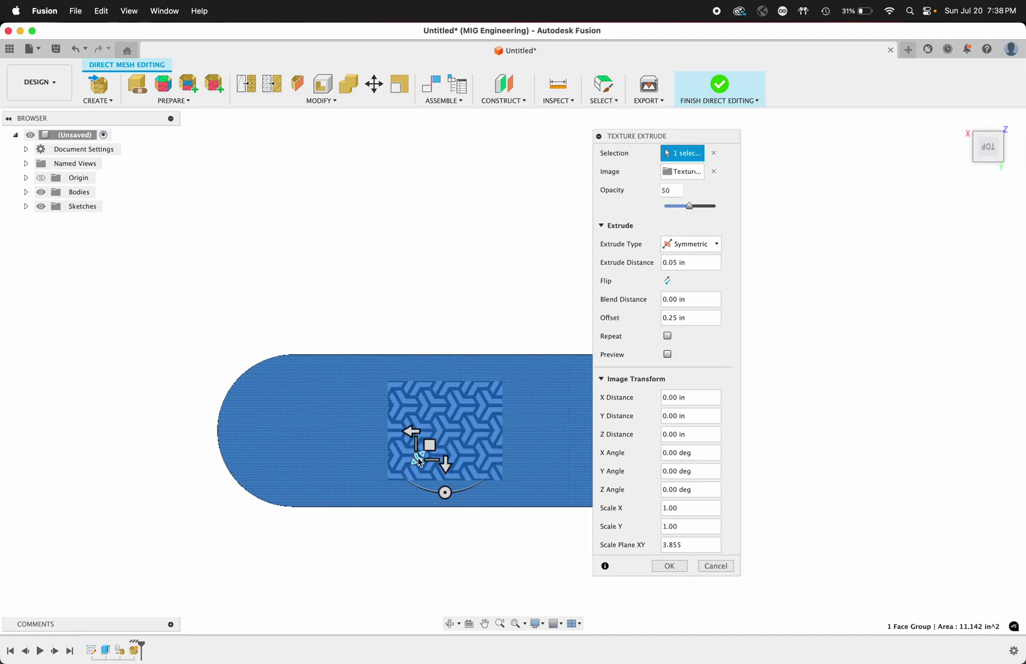
{"action": "left_click_drag", "start_coordinate": [430, 444], "coordinate": [304, 639]}
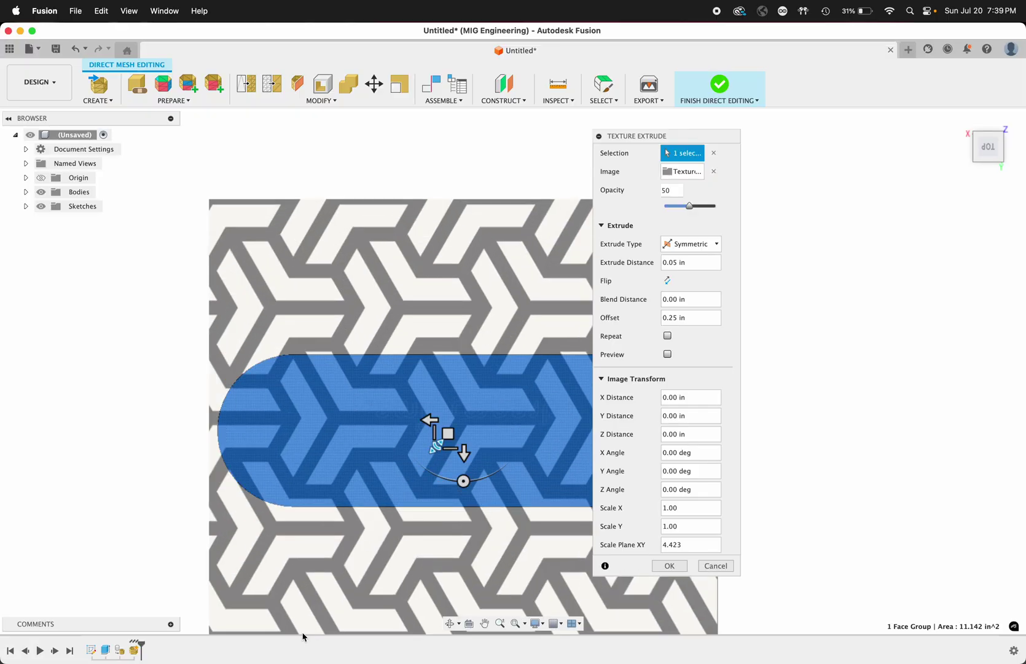
{"action": "scroll", "coordinate": [834, 366], "scroll_direction": "down", "scroll_amount": 3}
{"action": "scroll", "coordinate": [834, 366], "scroll_direction": "right", "scroll_amount": 3}
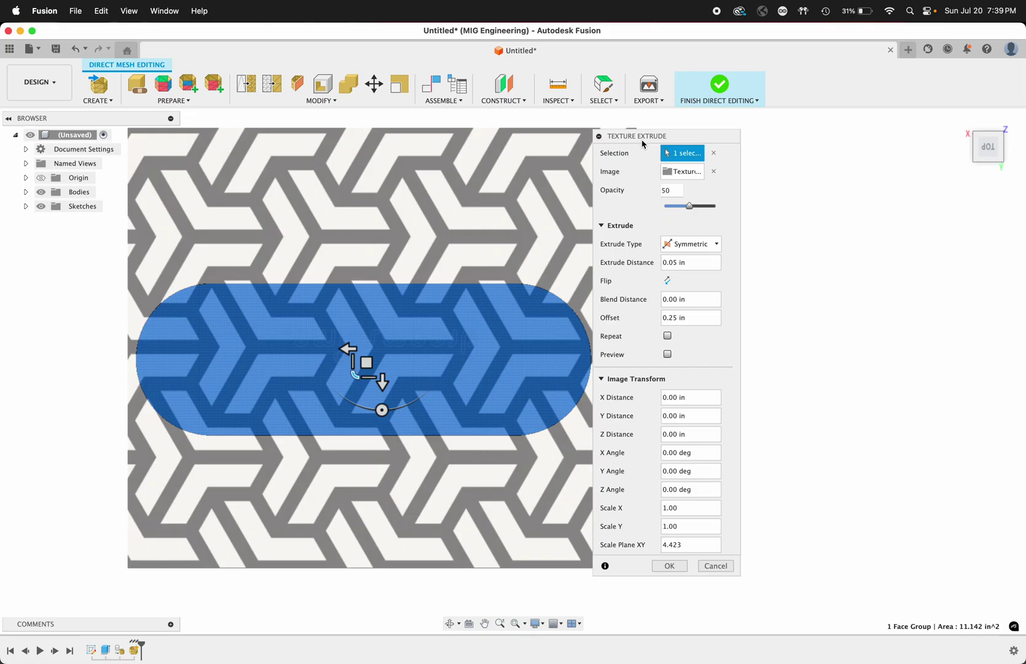
{"action": "left_click_drag", "start_coordinate": [644, 137], "coordinate": [723, 134]}
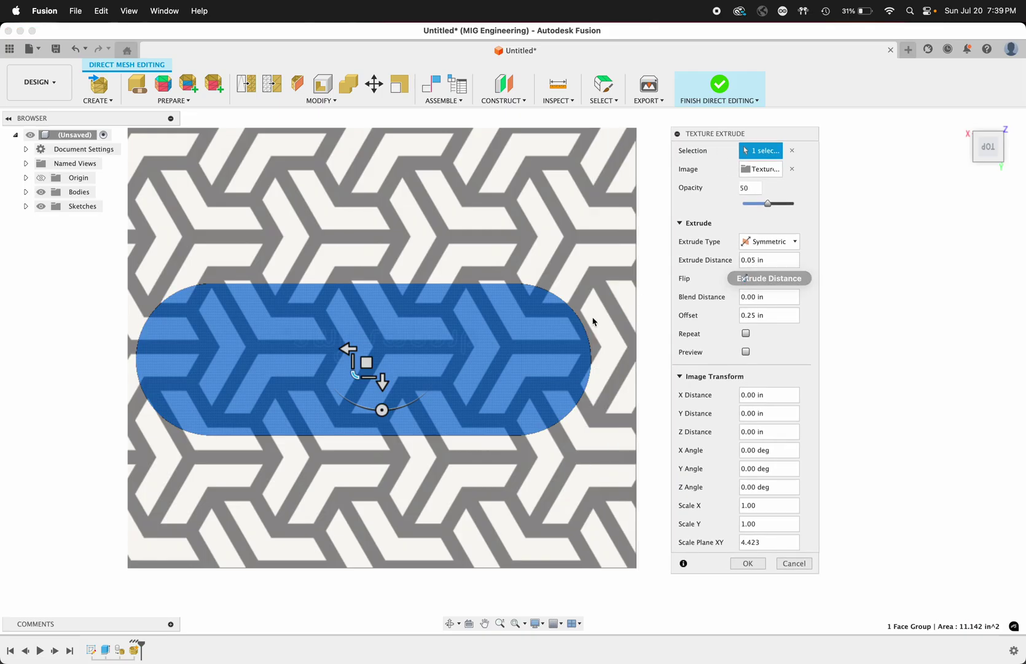
{"action": "mouse_move", "coordinate": [366, 364]}
{"action": "left_mouse_down"}
{"action": "mouse_move", "coordinate": [373, 366]}
{"action": "mouse_move", "coordinate": [364, 365]}
{"action": "left_mouse_up"}
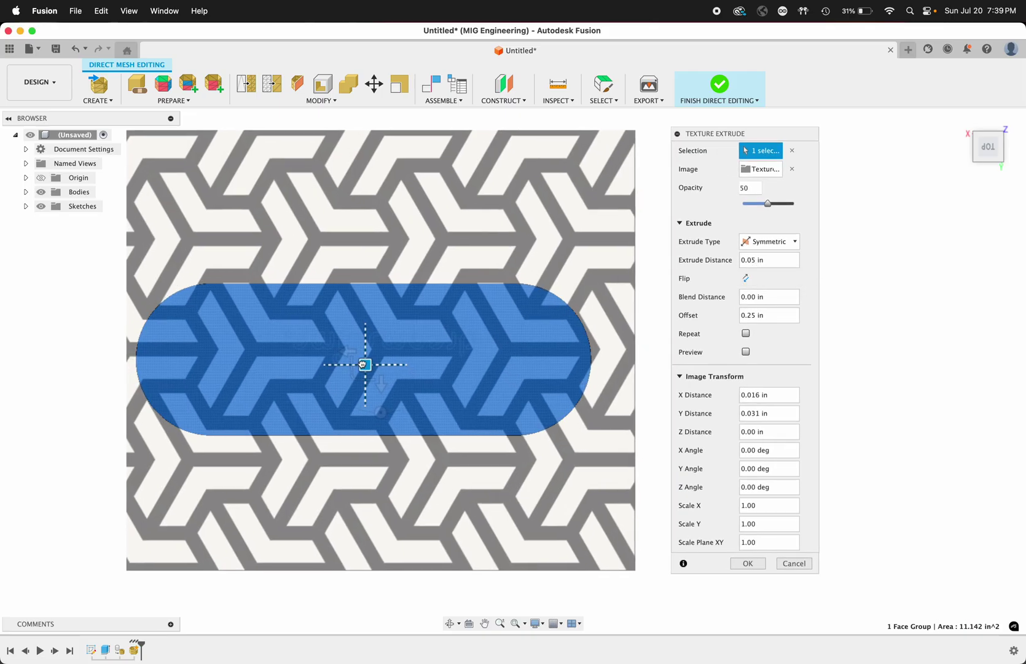
Step: Apply the chevron Texture Extrude and inspect the embossed top face from several angles
{"action": "left_click", "coordinate": [750, 563]}
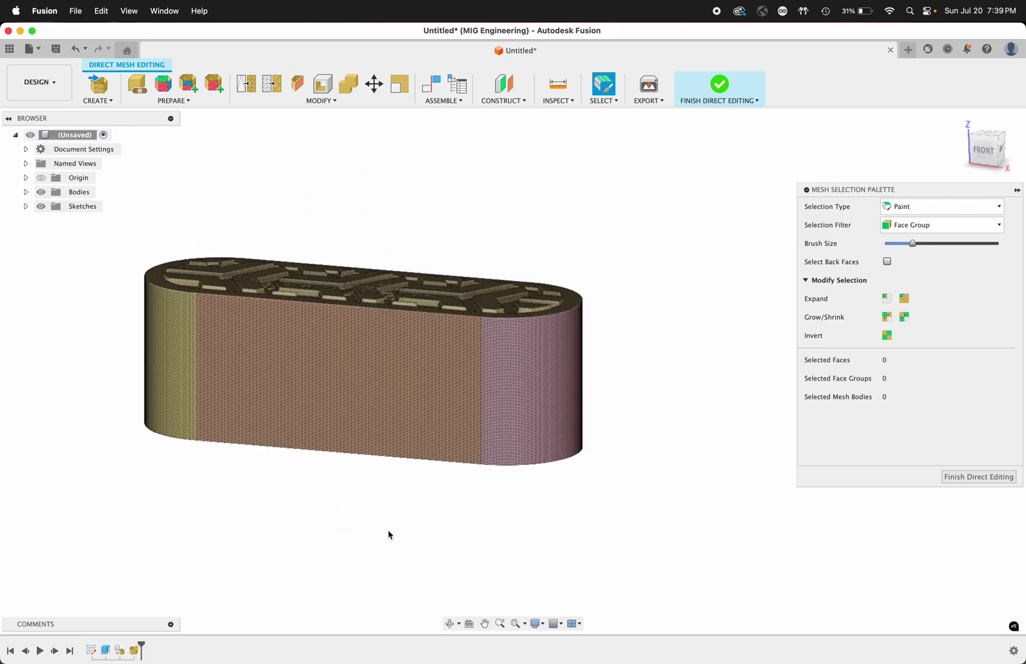
{"action": "middle_click_drag", "start_coordinate": [388, 534], "coordinate": [376, 259], "text": "shift"}
{"action": "scroll", "coordinate": [377, 259], "scroll_direction": "up", "scroll_amount": 3}
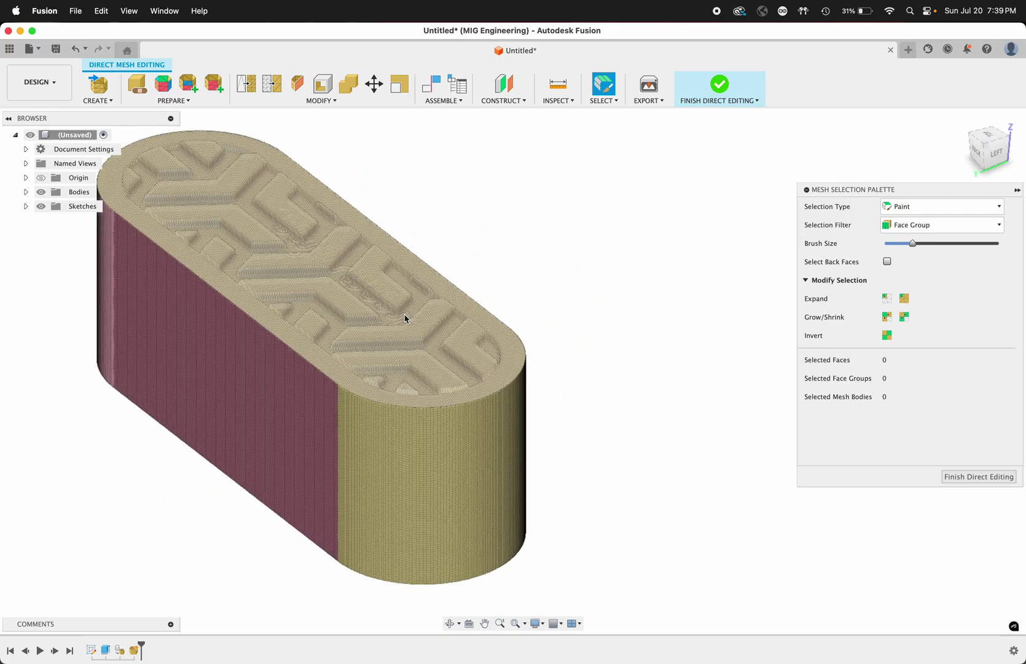
{"action": "scroll", "coordinate": [422, 306], "scroll_direction": "down", "scroll_amount": 10, "text": "shift"}
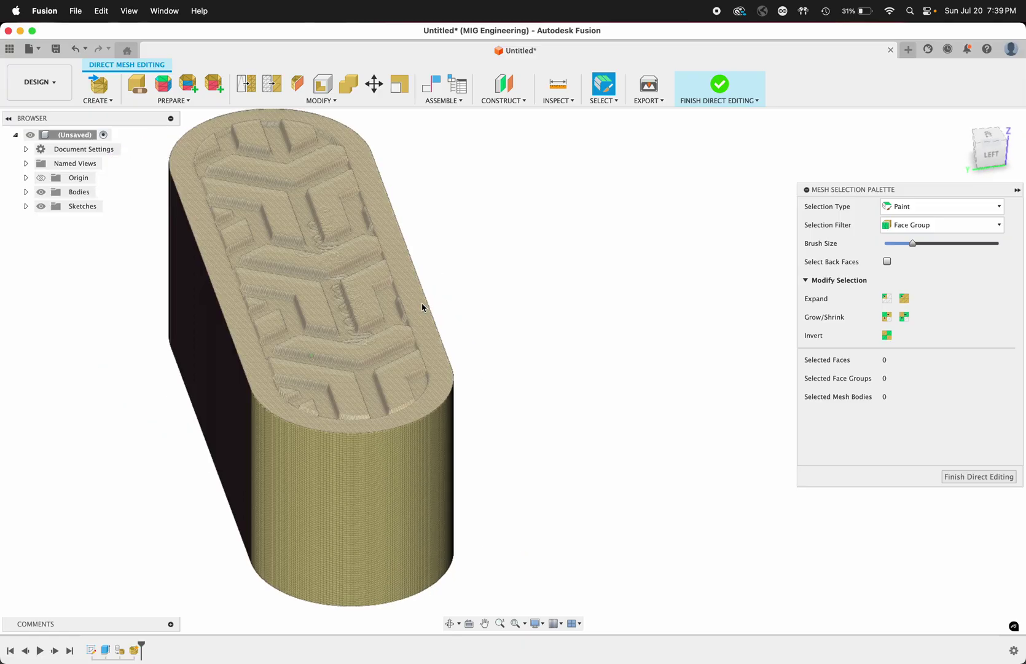
{"action": "scroll", "coordinate": [423, 307], "scroll_direction": "up", "scroll_amount": 10, "text": "shift"}
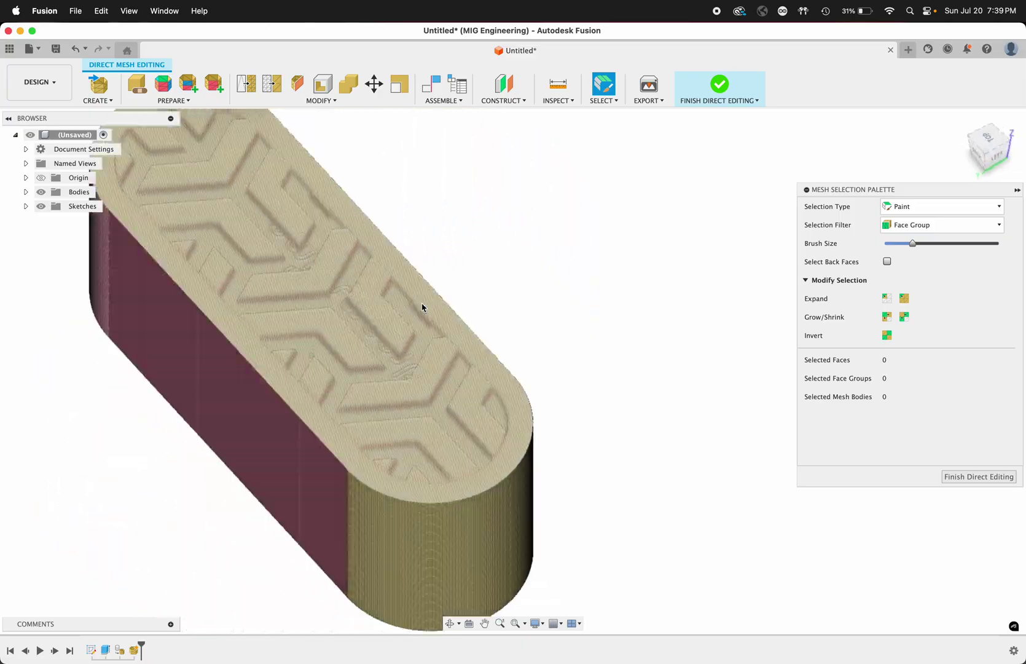
{"action": "scroll", "coordinate": [422, 306], "scroll_direction": "down", "scroll_amount": 10, "text": "shift"}
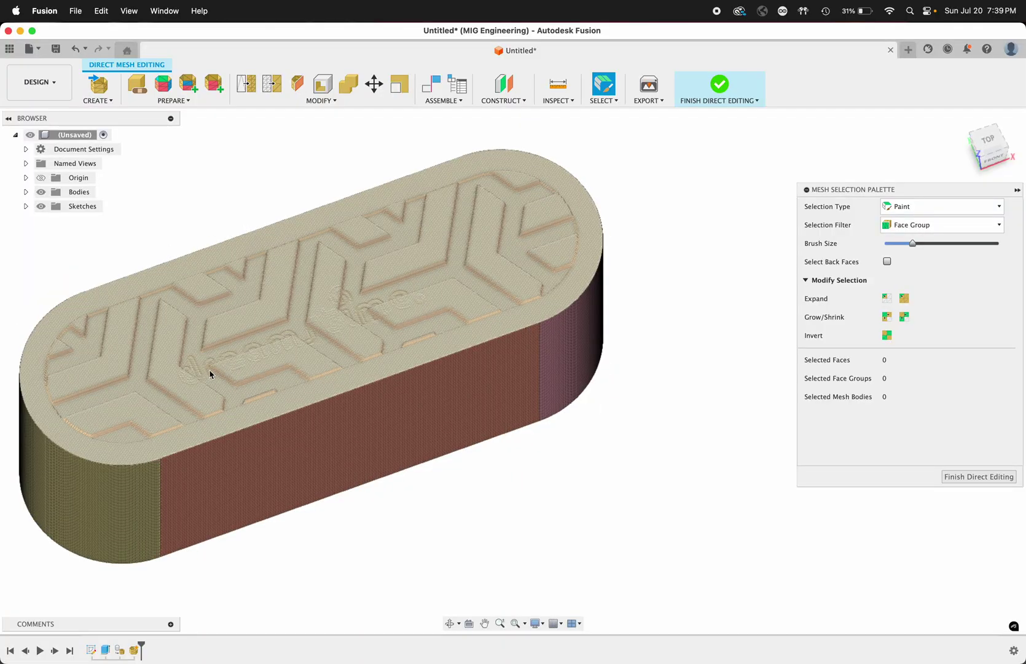
{"action": "scroll", "coordinate": [407, 297], "scroll_direction": "up", "scroll_amount": 5}
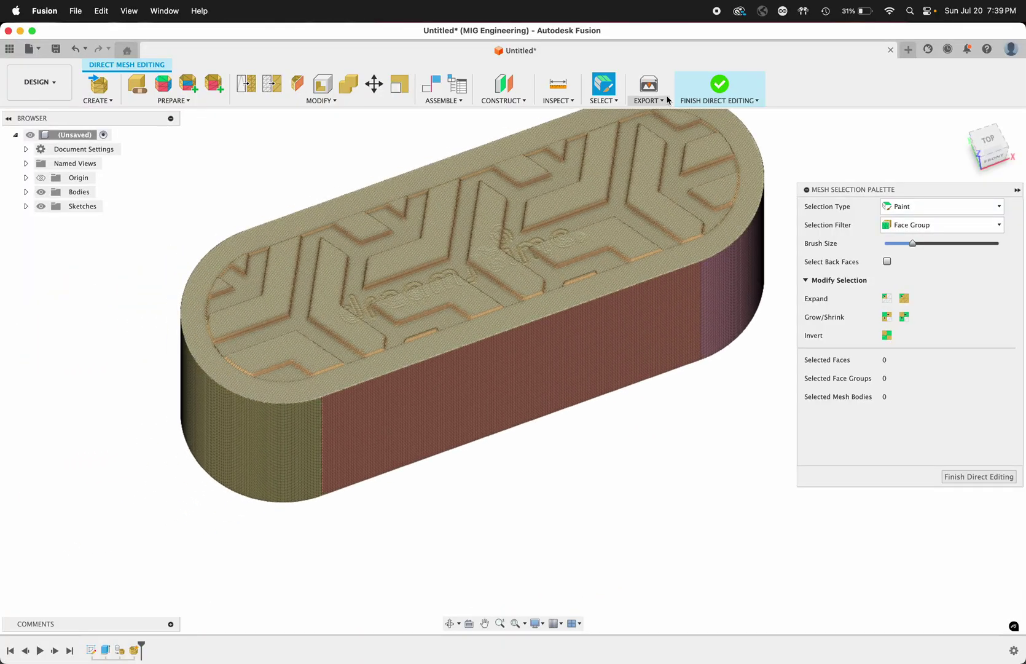
Step: Finish direct editing and send the slot block body to Bambu Studio via 3D Print
{"action": "left_click", "coordinate": [713, 92]}
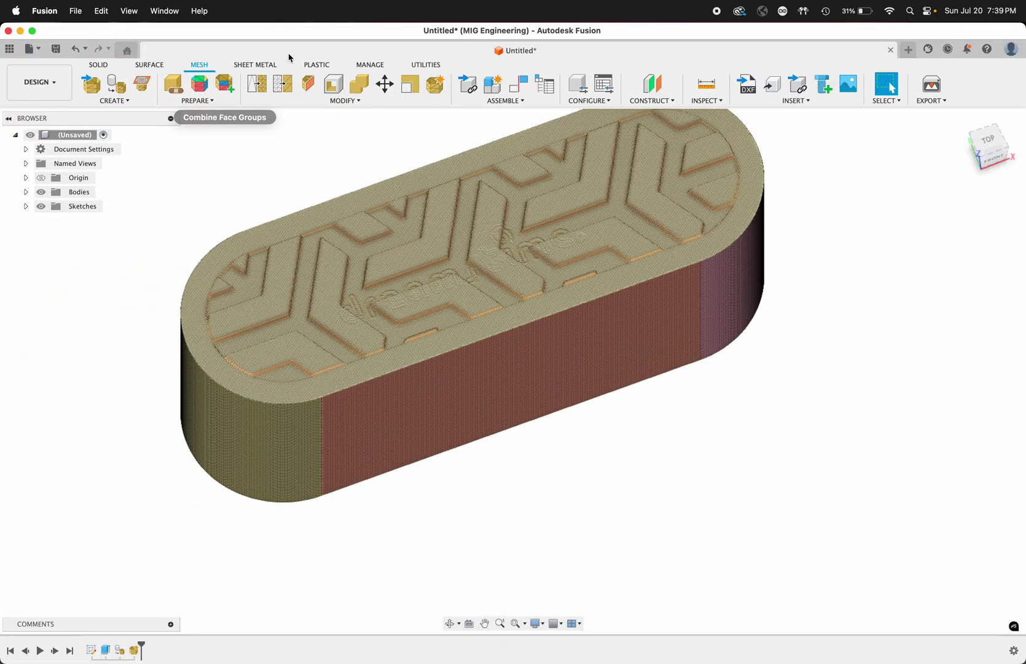
{"action": "left_click", "coordinate": [426, 67]}
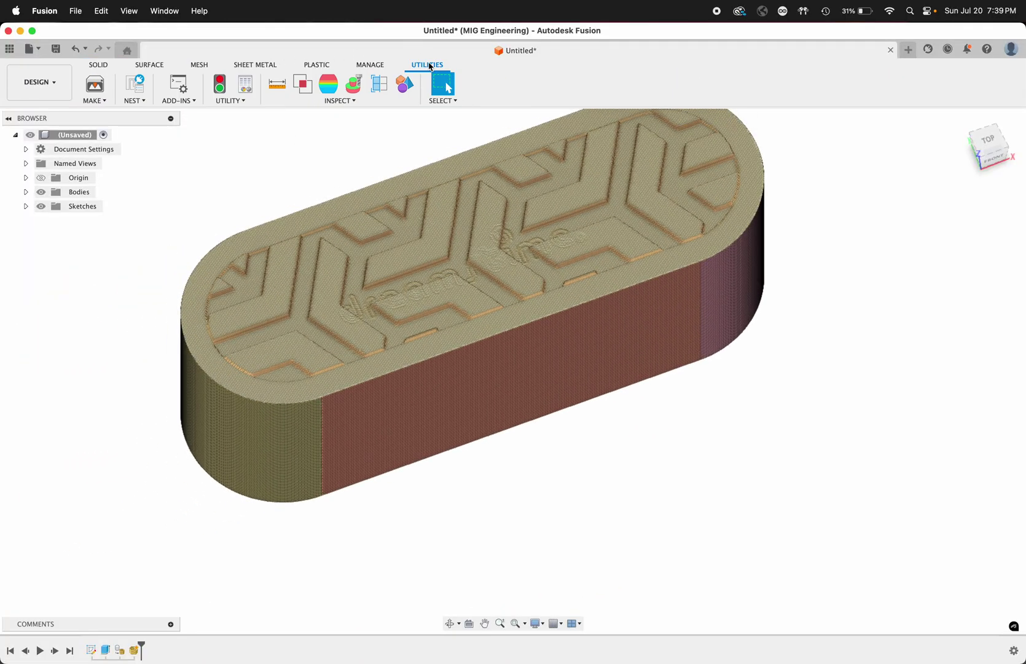
{"action": "left_click", "coordinate": [96, 101]}
{"action": "left_click", "coordinate": [98, 111]}
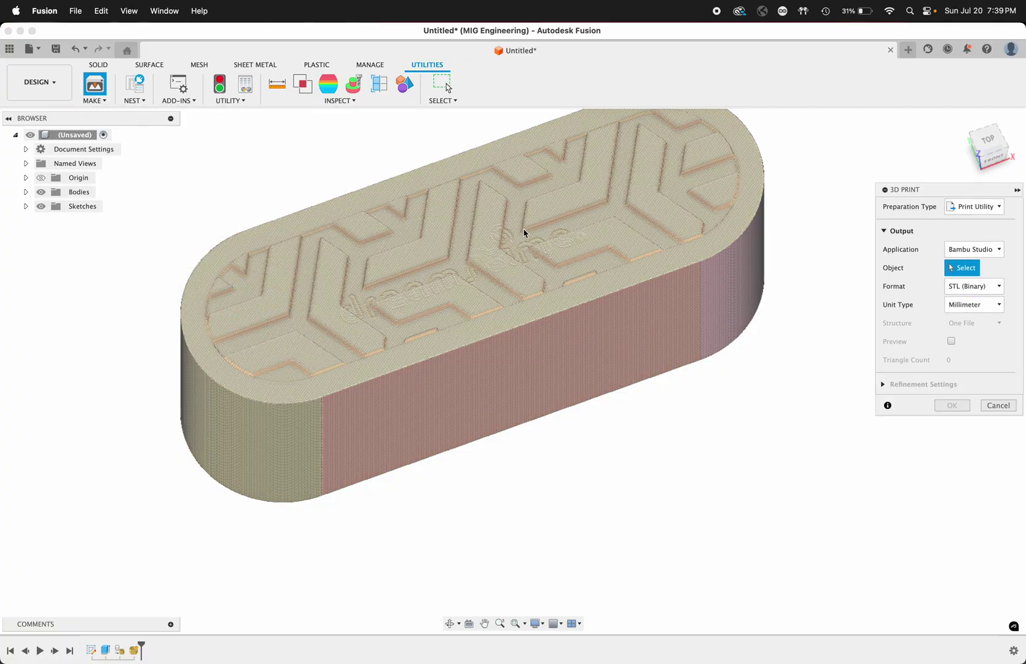
{"action": "left_click", "coordinate": [746, 300]}
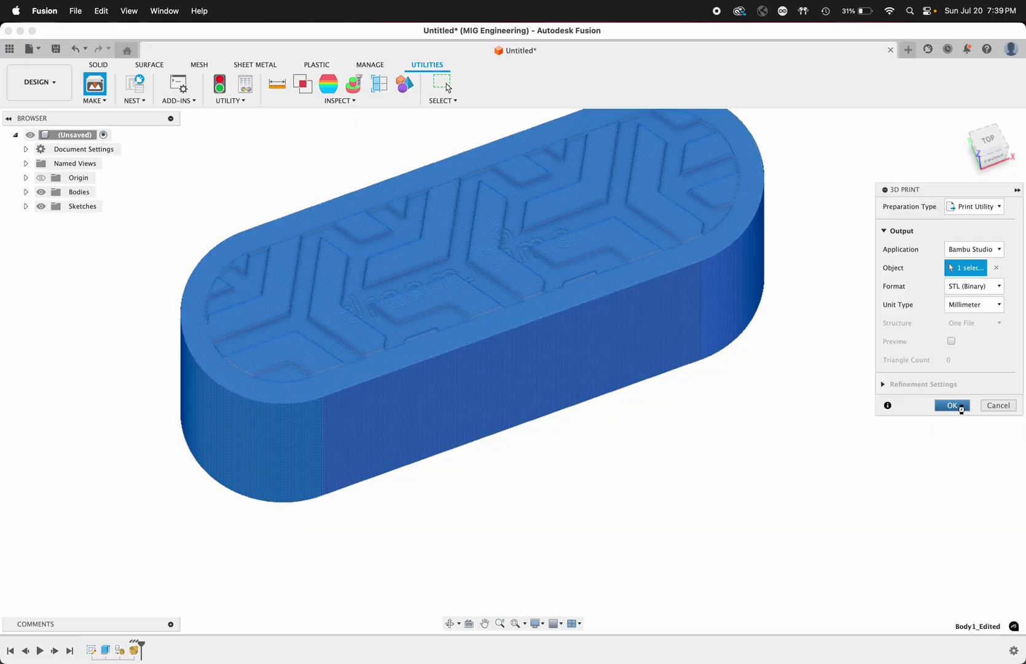
{"action": "left_click", "coordinate": [952, 406]}
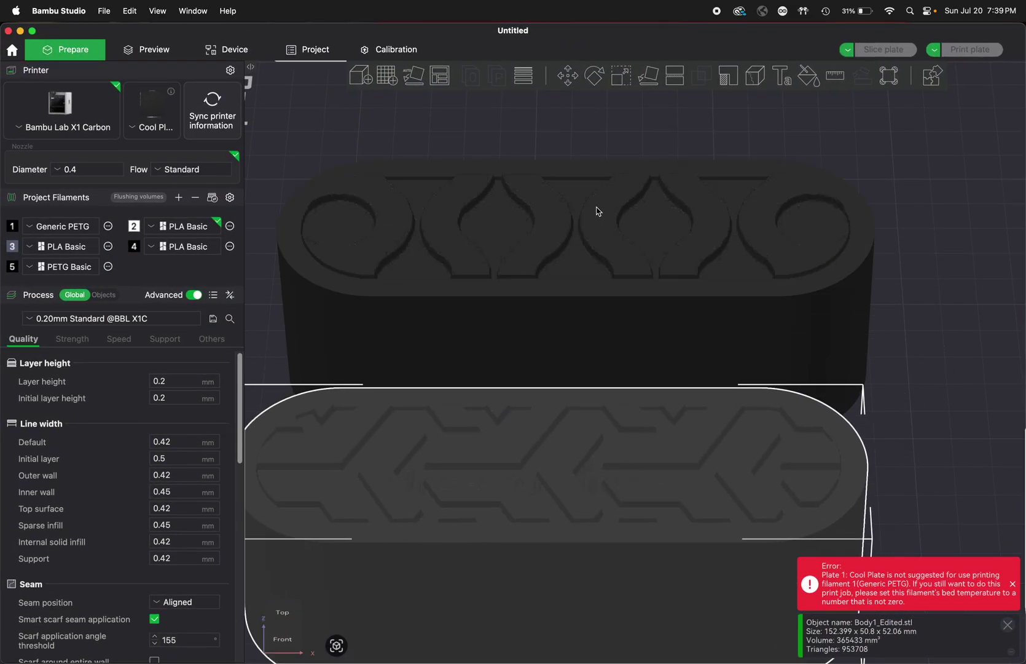
{"action": "key", "text": "ctrl+Up"}
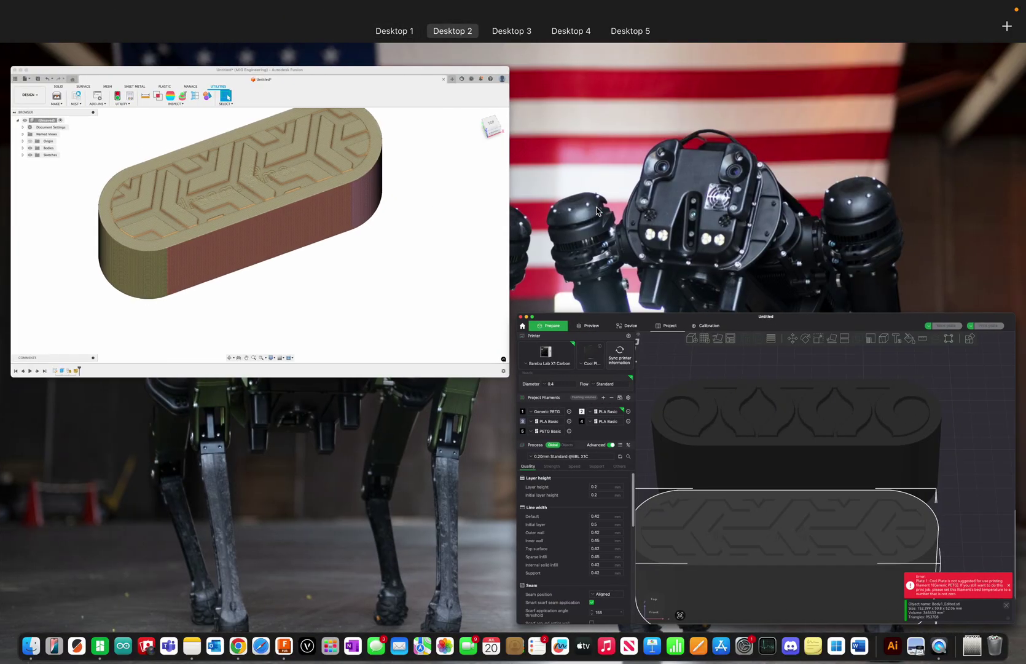
Step: Back in direct mesh editing, start a Texture Extrude and select the top face group
{"action": "left_click", "coordinate": [140, 78]}
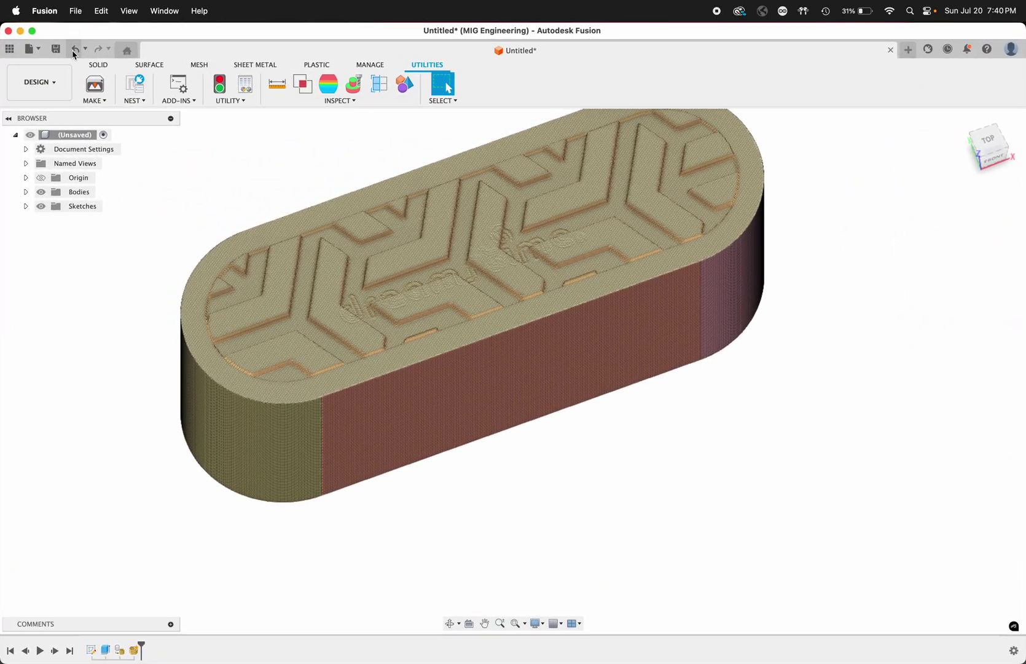
{"action": "left_click", "coordinate": [75, 54]}
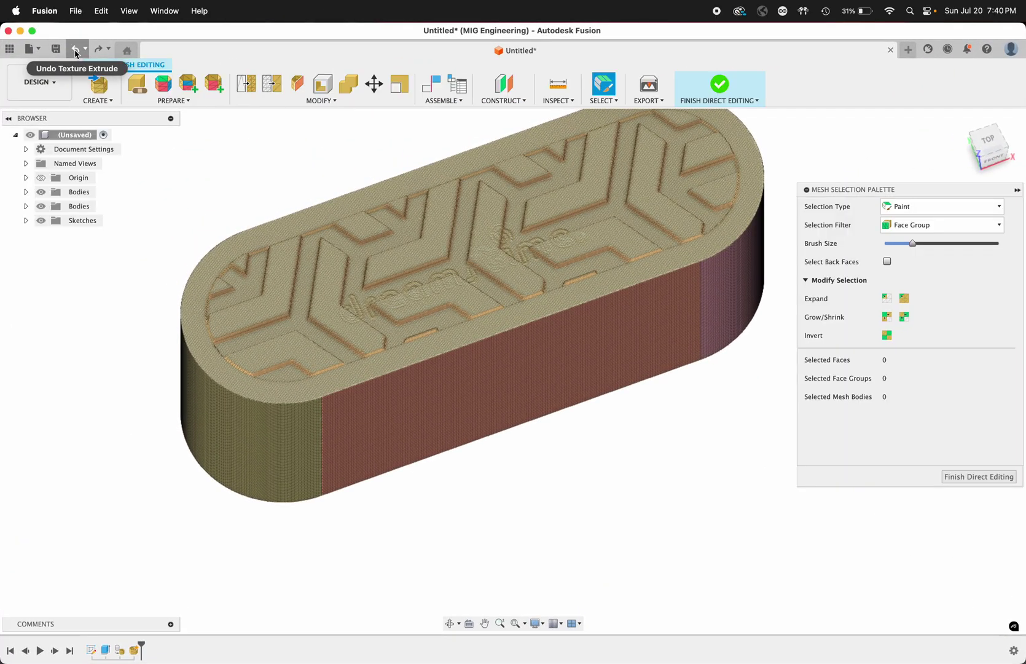
{"action": "left_click", "coordinate": [75, 54]}
{"action": "left_click", "coordinate": [333, 101]}
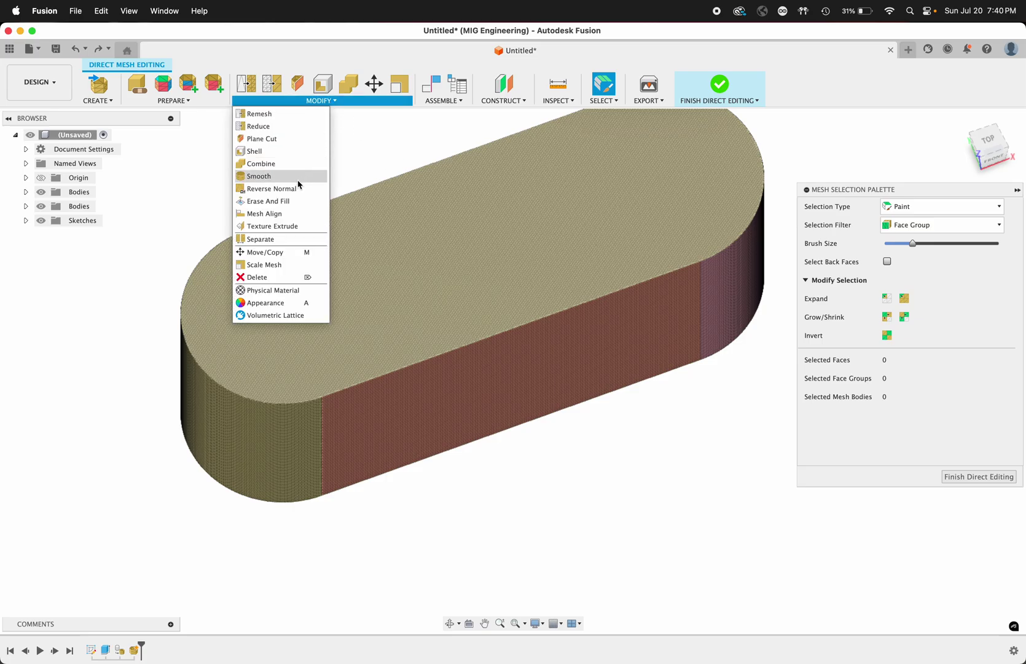
{"action": "left_click", "coordinate": [278, 226]}
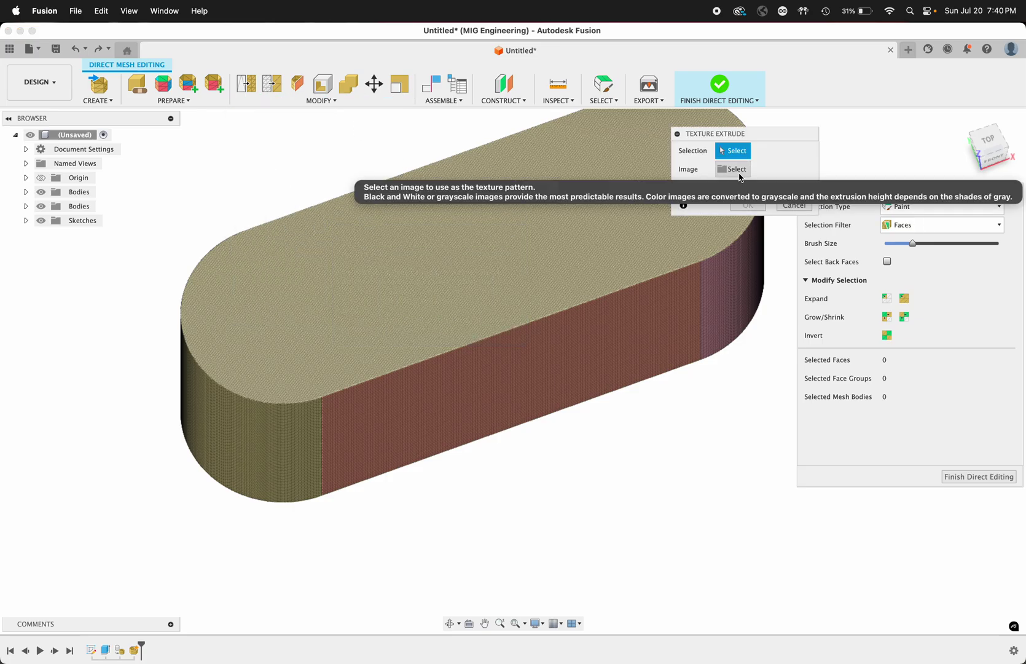
{"action": "left_click", "coordinate": [945, 227]}
{"action": "left_click", "coordinate": [924, 254]}
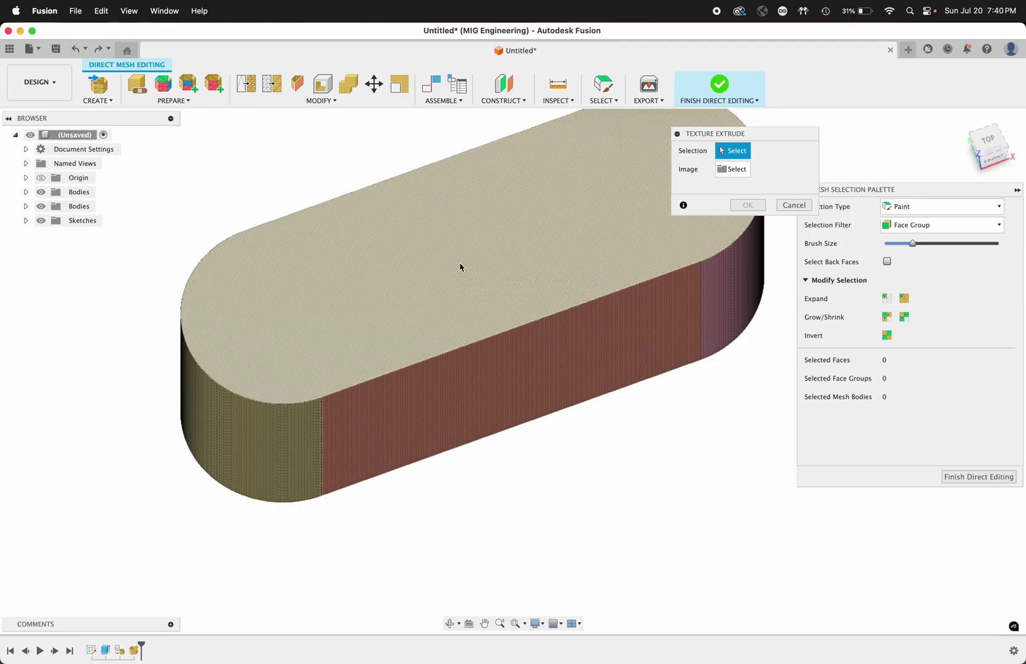
{"action": "left_click", "coordinate": [463, 268]}
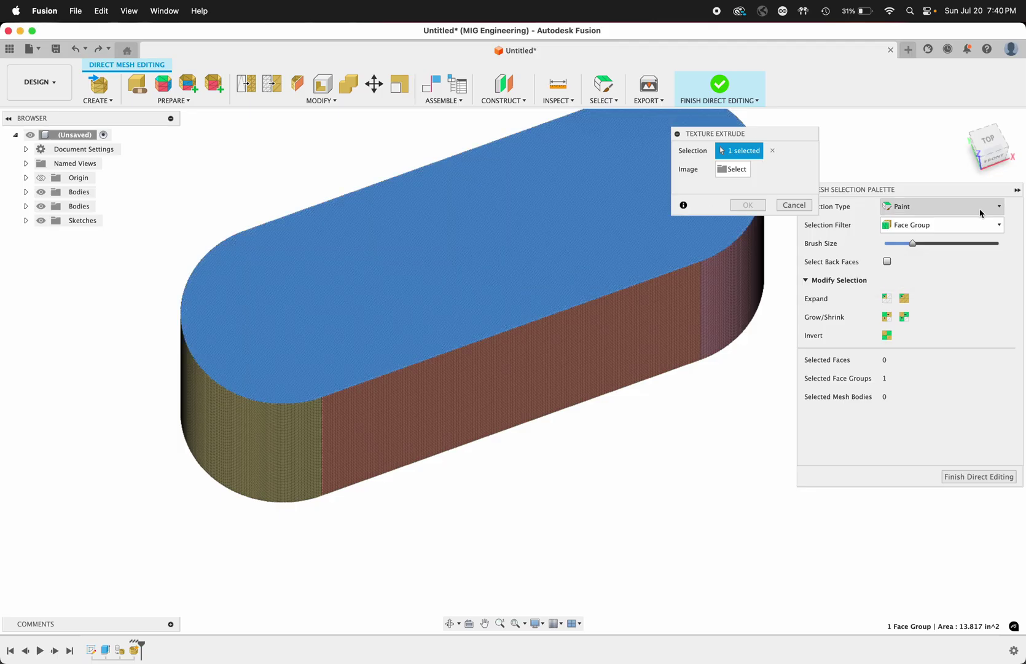
Step: Map Texture 2.png onto the top face and scale it to about 16.5 to cover it
{"action": "left_click", "coordinate": [733, 169]}
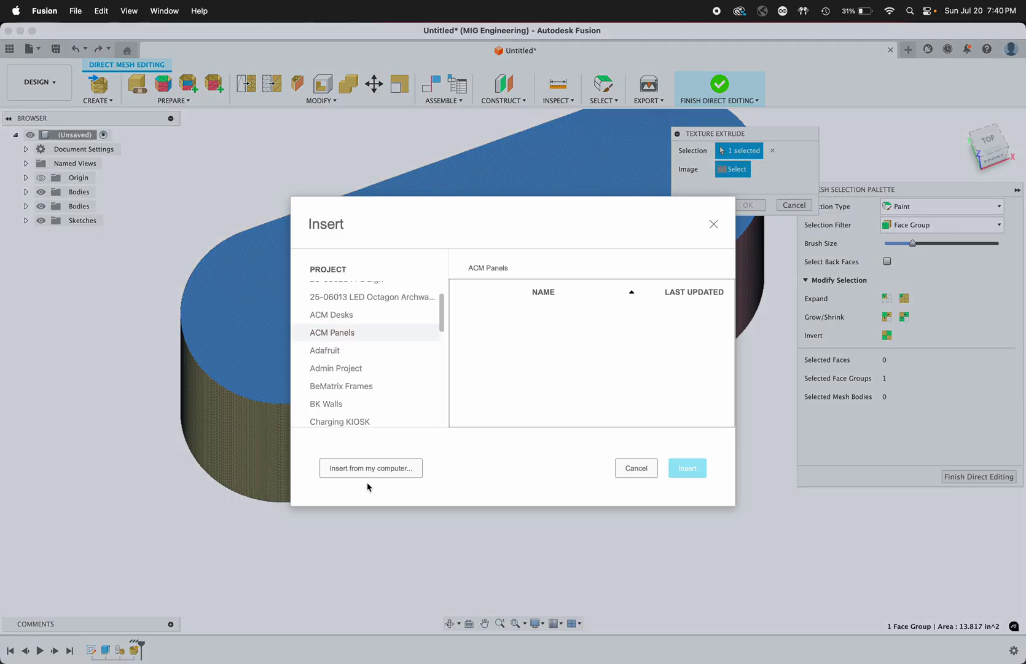
{"action": "left_click", "coordinate": [376, 470]}
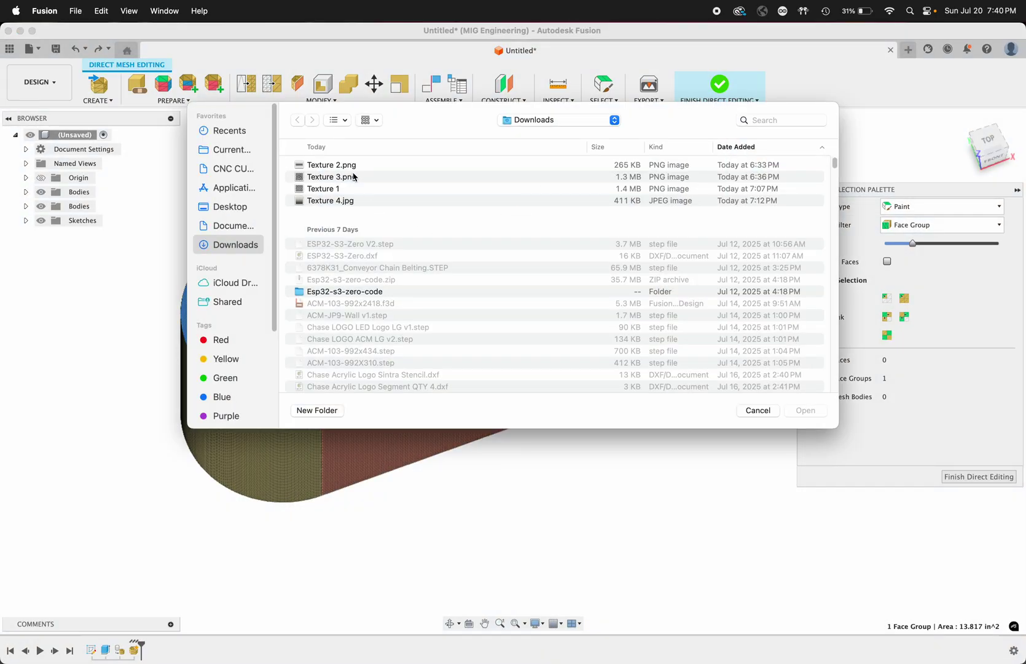
{"action": "left_click", "coordinate": [343, 166]}
{"action": "left_click", "coordinate": [805, 410]}
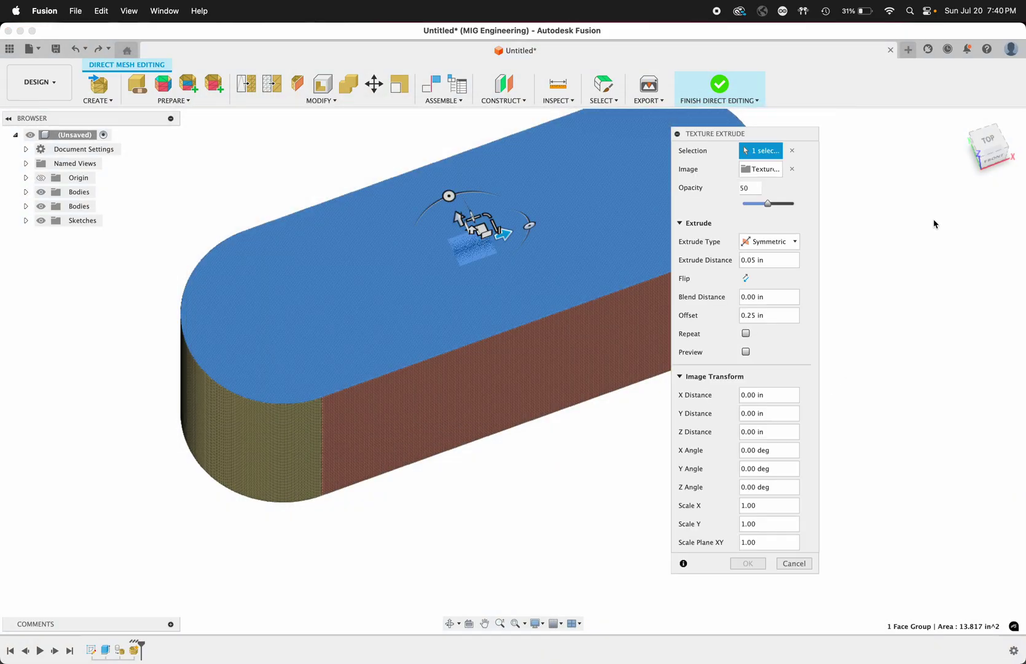
{"action": "left_click", "coordinate": [988, 140]}
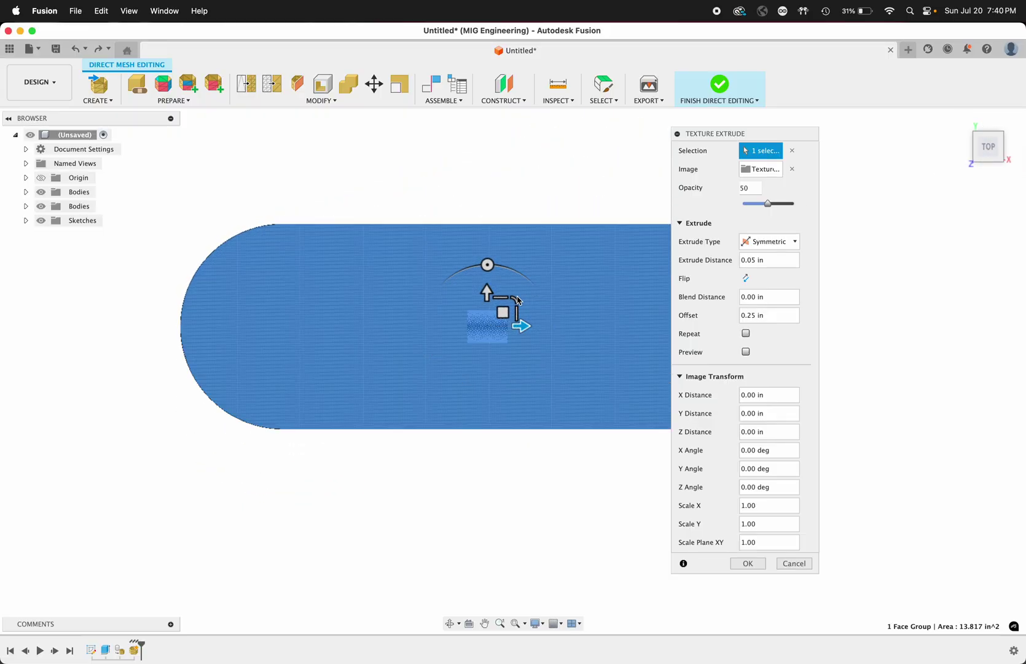
{"action": "left_click_drag", "start_coordinate": [515, 299], "coordinate": [789, 153]}
{"action": "scroll", "coordinate": [541, 289], "scroll_direction": "up", "scroll_amount": 2}
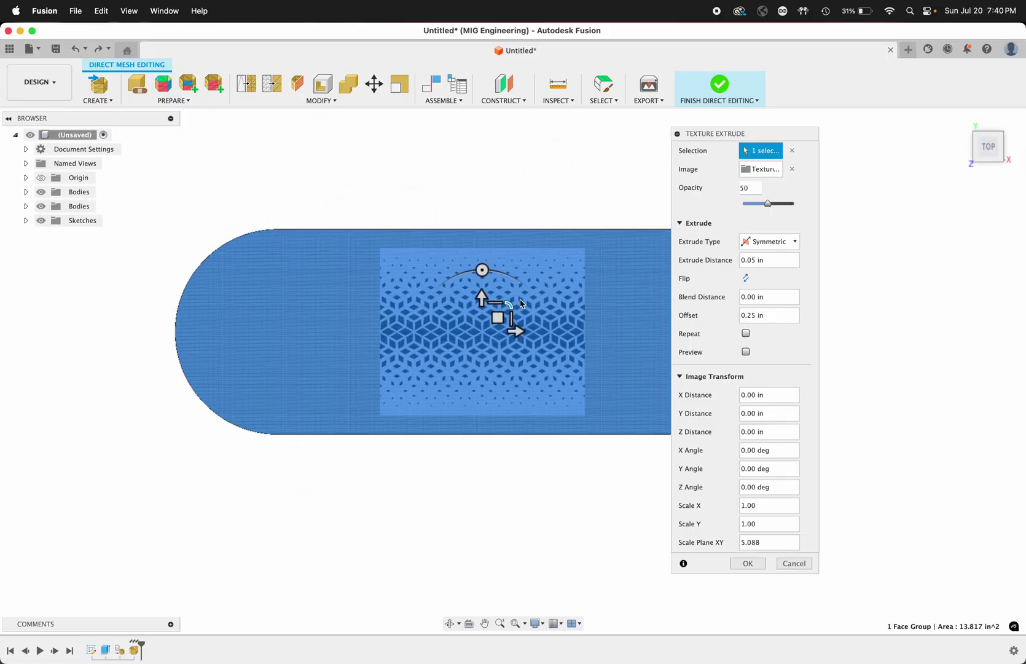
{"action": "left_click_drag", "start_coordinate": [507, 313], "coordinate": [822, 449]}
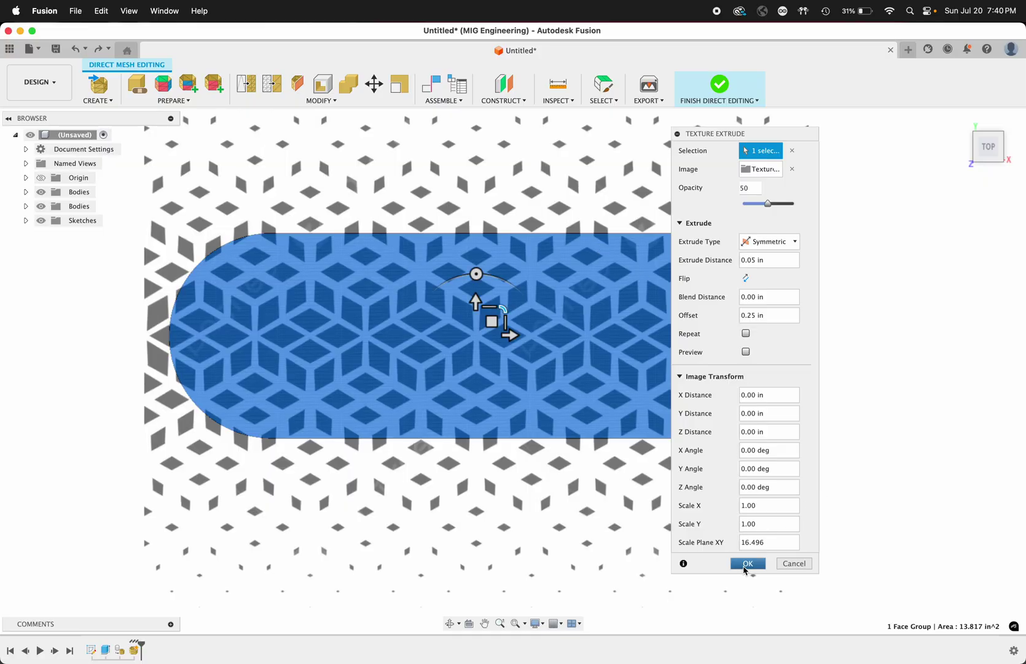
Step: Commit the cube-lattice texture extrude, zoom out to inspect it, then undo it
{"action": "key", "text": "Return"}
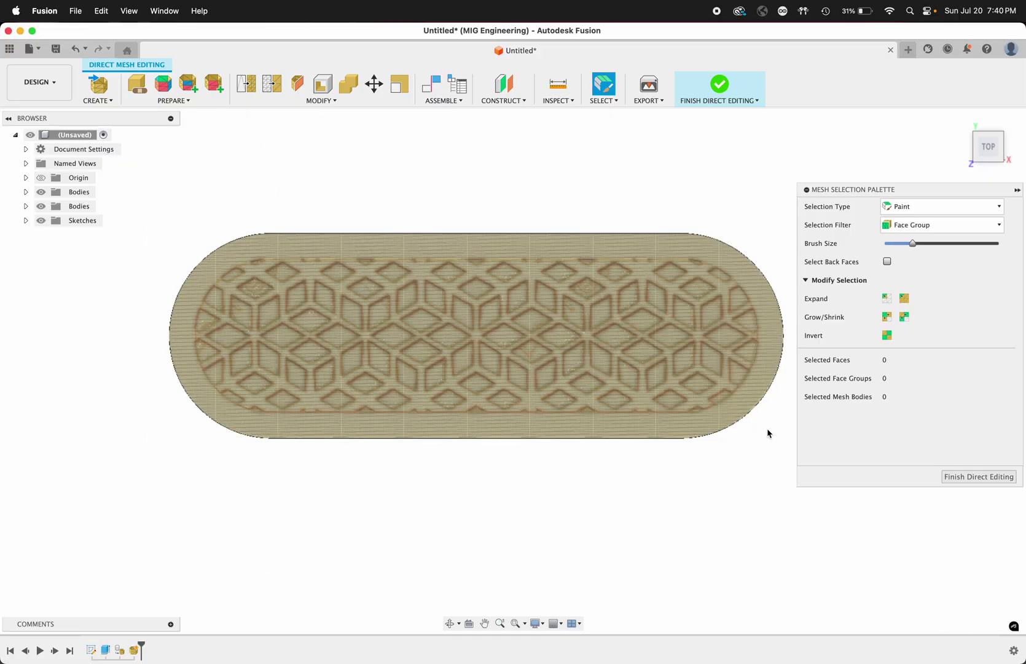
{"action": "scroll", "coordinate": [536, 492], "scroll_direction": "down", "scroll_amount": 5, "text": "shift"}
{"action": "scroll", "coordinate": [537, 492], "scroll_direction": "down", "scroll_amount": 10, "text": "shift"}
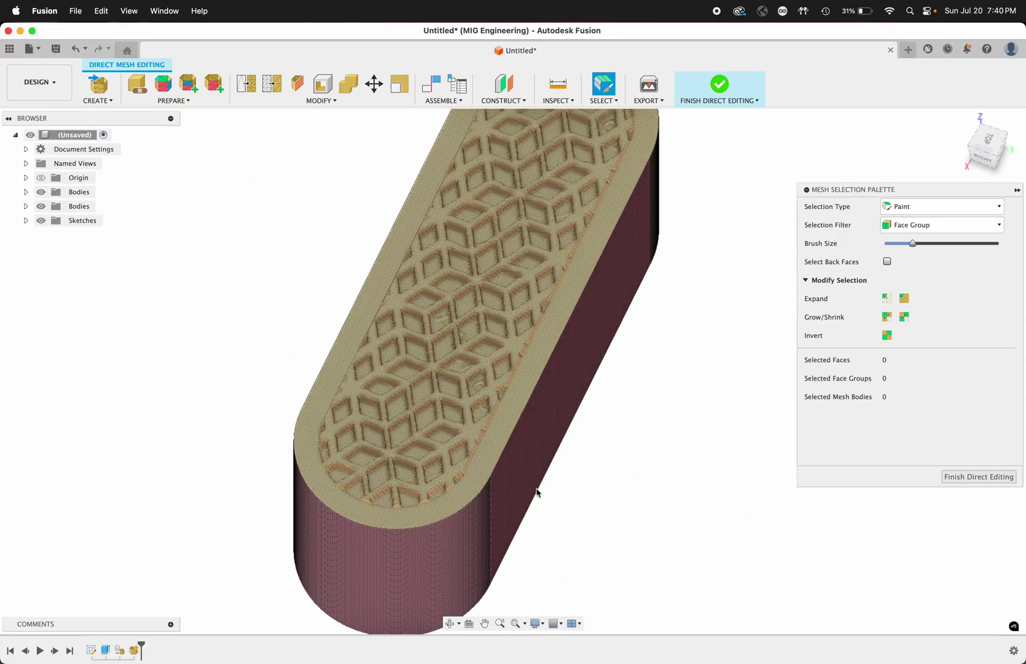
{"action": "scroll", "coordinate": [536, 491], "scroll_direction": "down", "scroll_amount": 10, "text": "shift"}
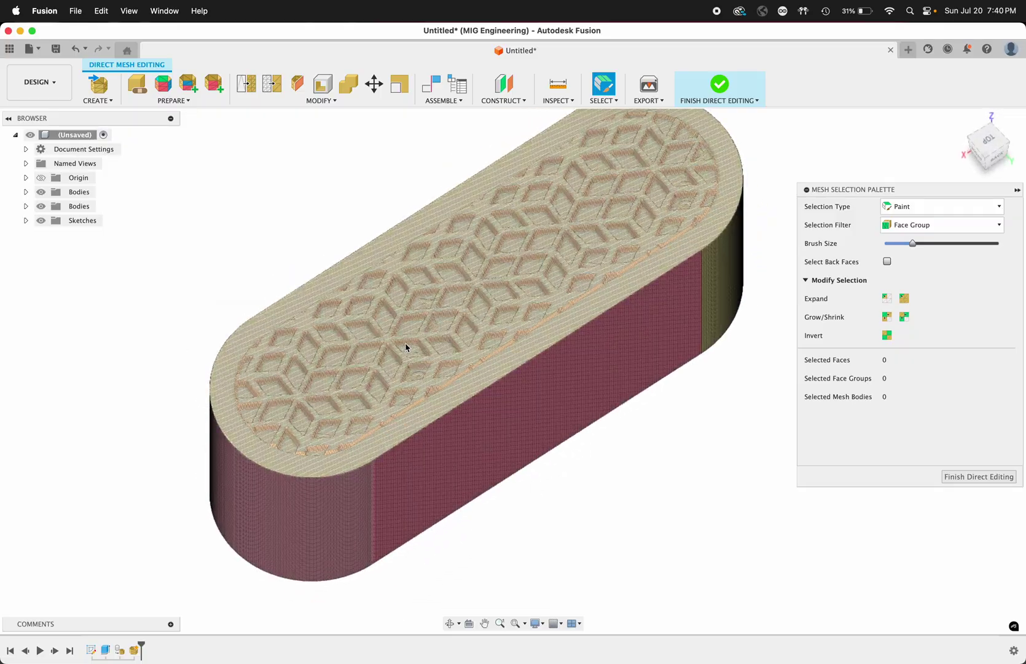
{"action": "scroll", "coordinate": [427, 360], "scroll_direction": "down", "scroll_amount": 15, "text": "shift"}
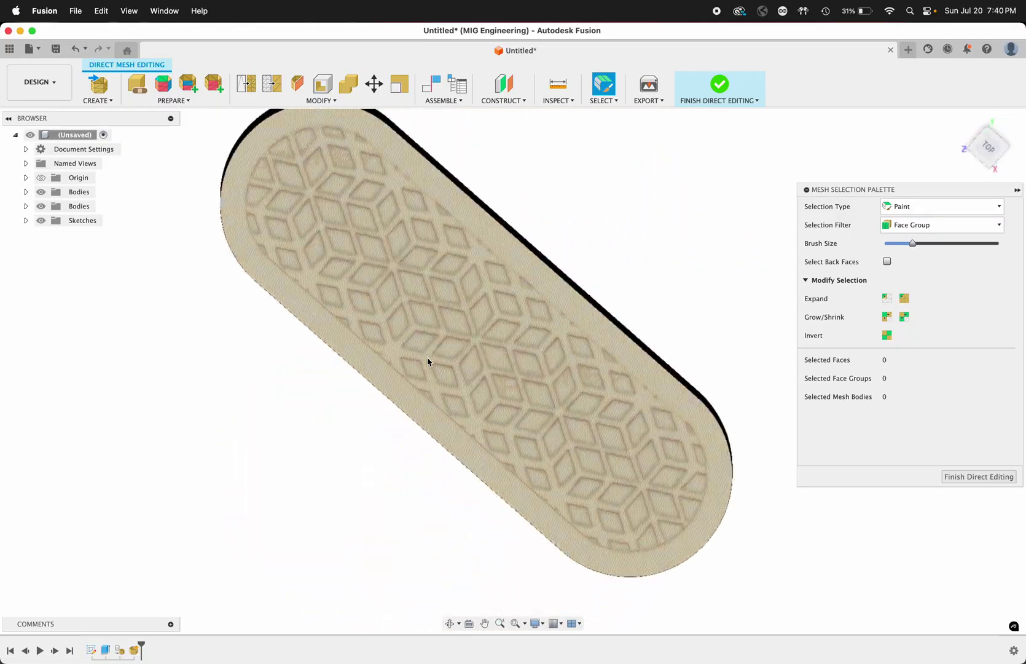
{"action": "scroll", "coordinate": [427, 359], "scroll_direction": "down", "scroll_amount": 15, "text": "shift"}
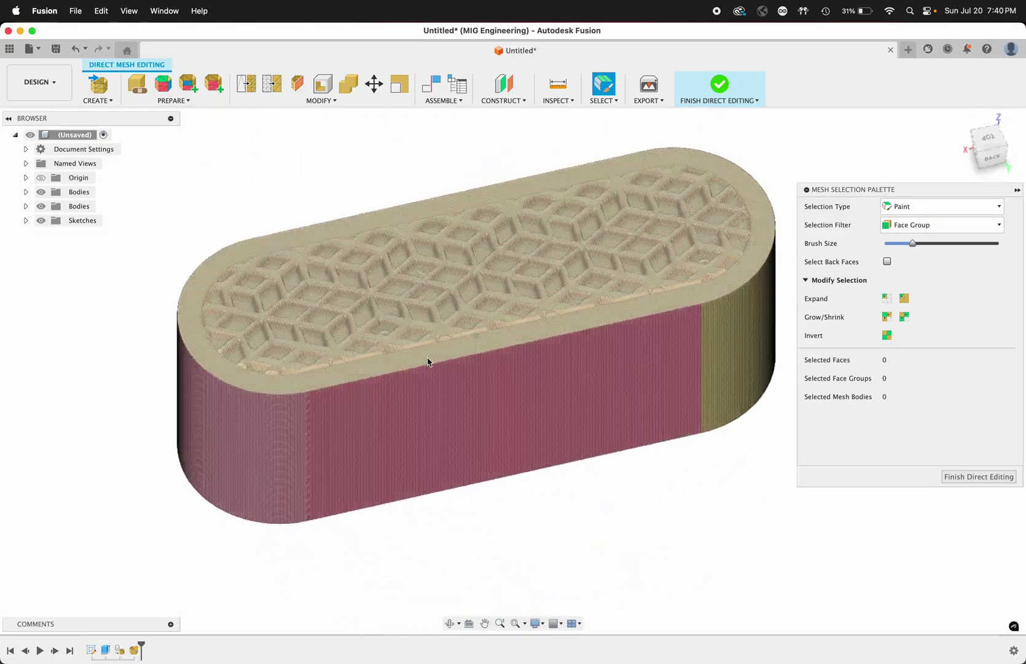
{"action": "left_click", "coordinate": [75, 49]}
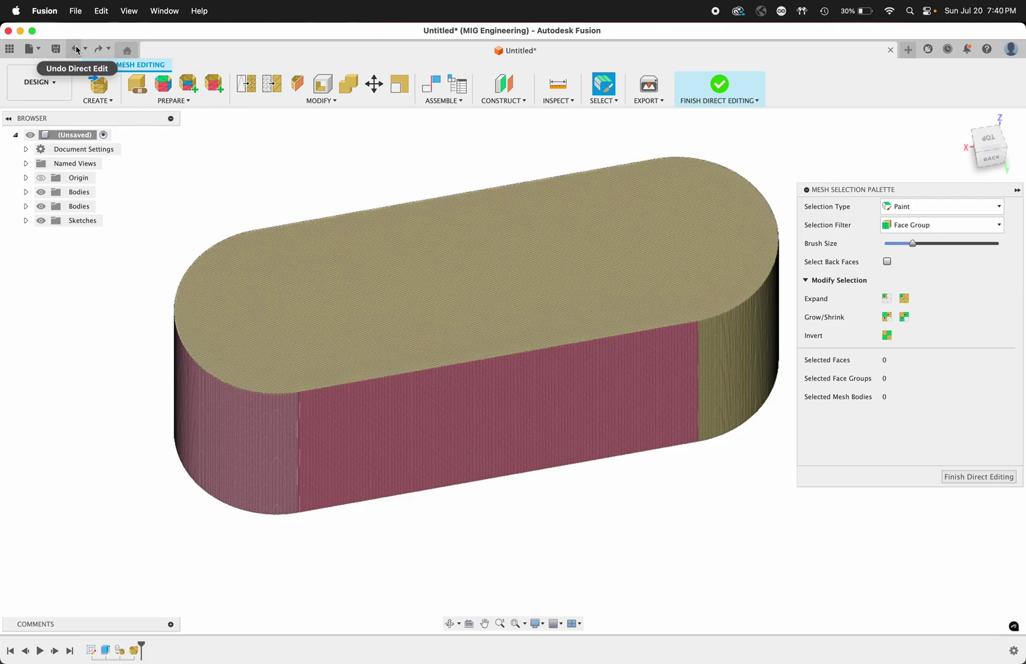
Step: Start a texture extrude and select the block's top face group with the Face Group filter
{"action": "left_click", "coordinate": [339, 101]}
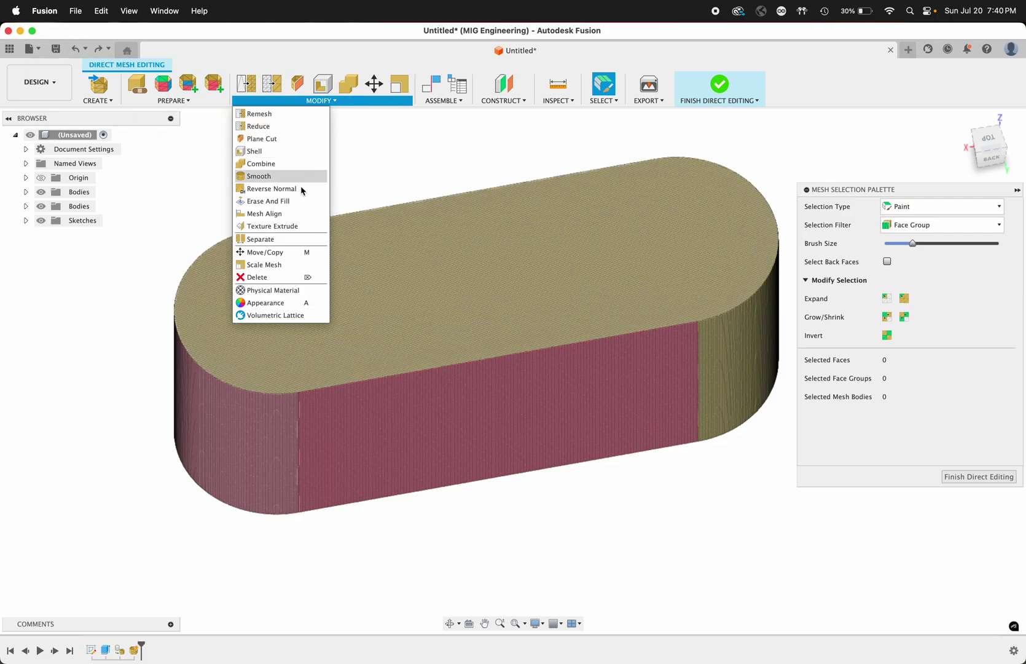
{"action": "left_click", "coordinate": [286, 227]}
{"action": "left_click", "coordinate": [912, 224]}
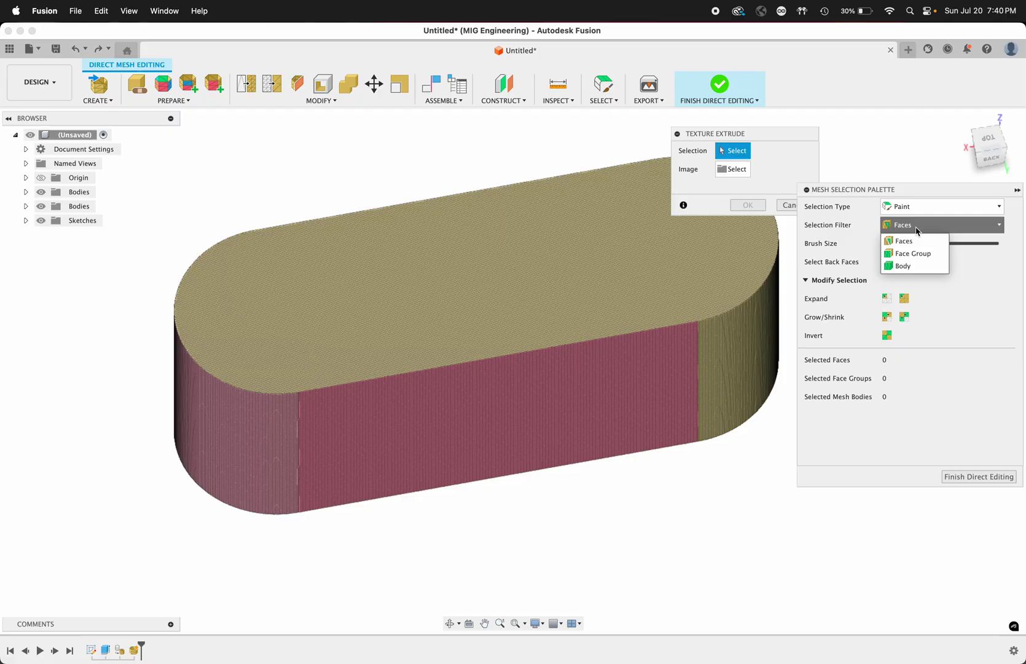
{"action": "left_click", "coordinate": [911, 253]}
{"action": "left_click", "coordinate": [557, 296]}
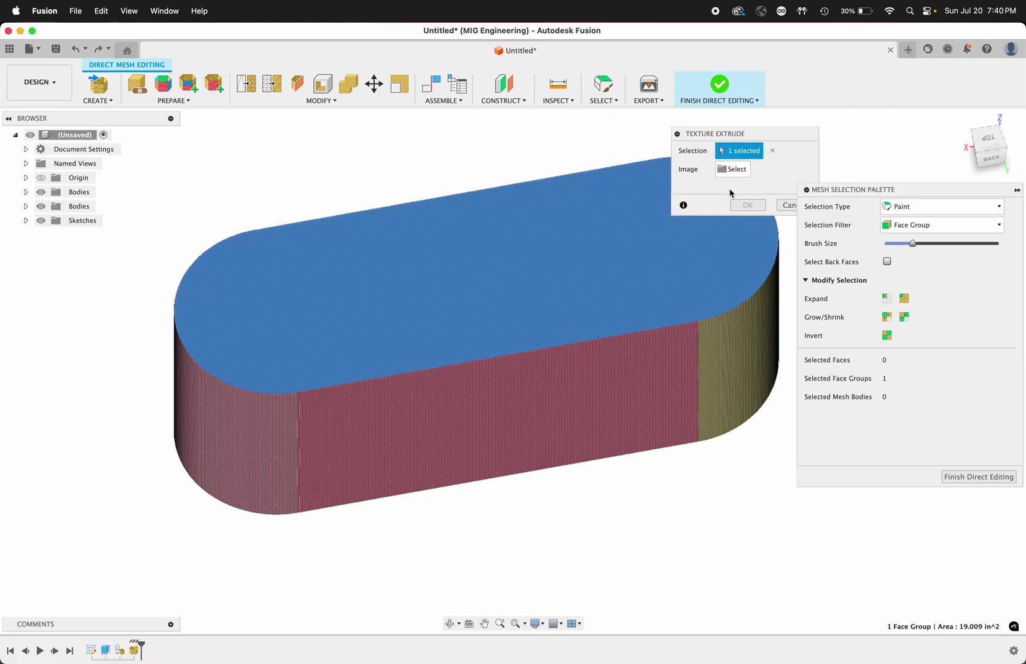
Step: Load Texture 3.png from the computer as the texture image
{"action": "left_click", "coordinate": [733, 172]}
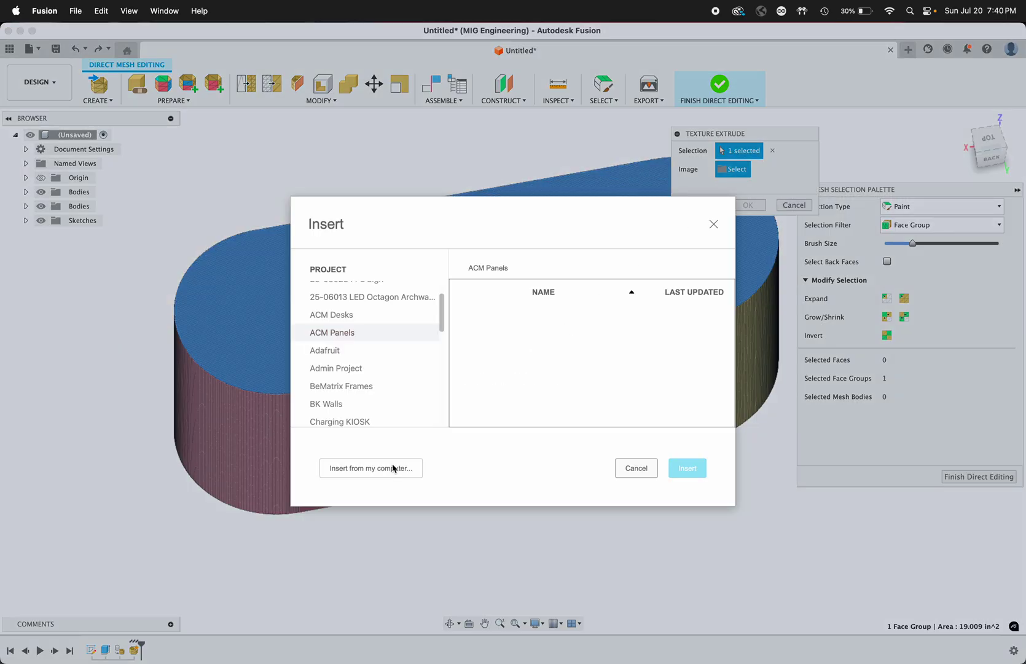
{"action": "left_click", "coordinate": [393, 468]}
{"action": "left_click", "coordinate": [348, 188]}
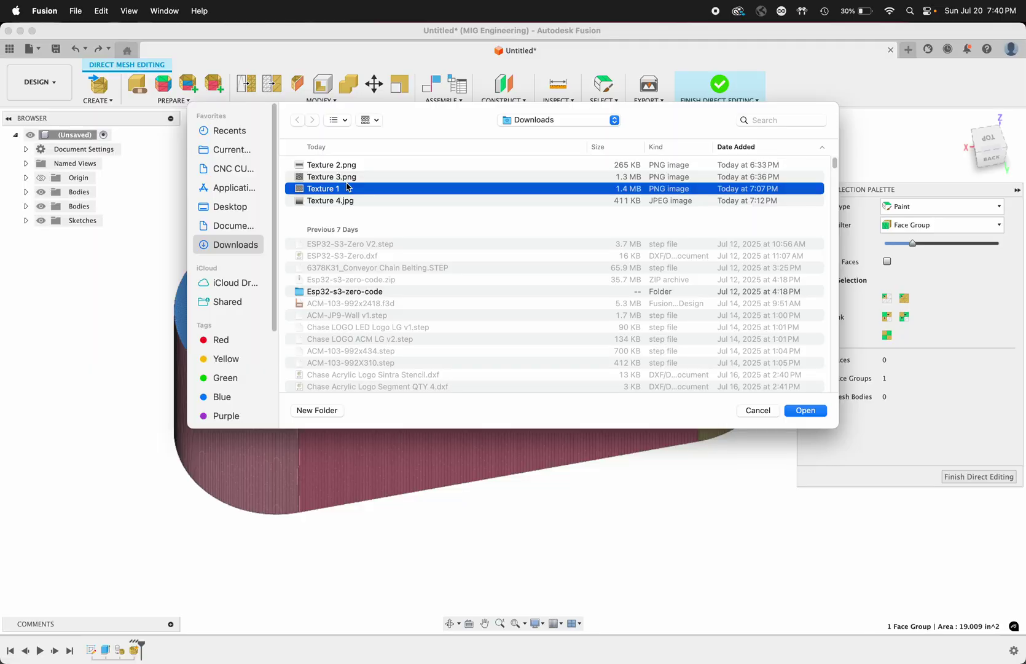
{"action": "left_click", "coordinate": [353, 177]}
{"action": "key", "text": "space"}
{"action": "key", "text": "space"}
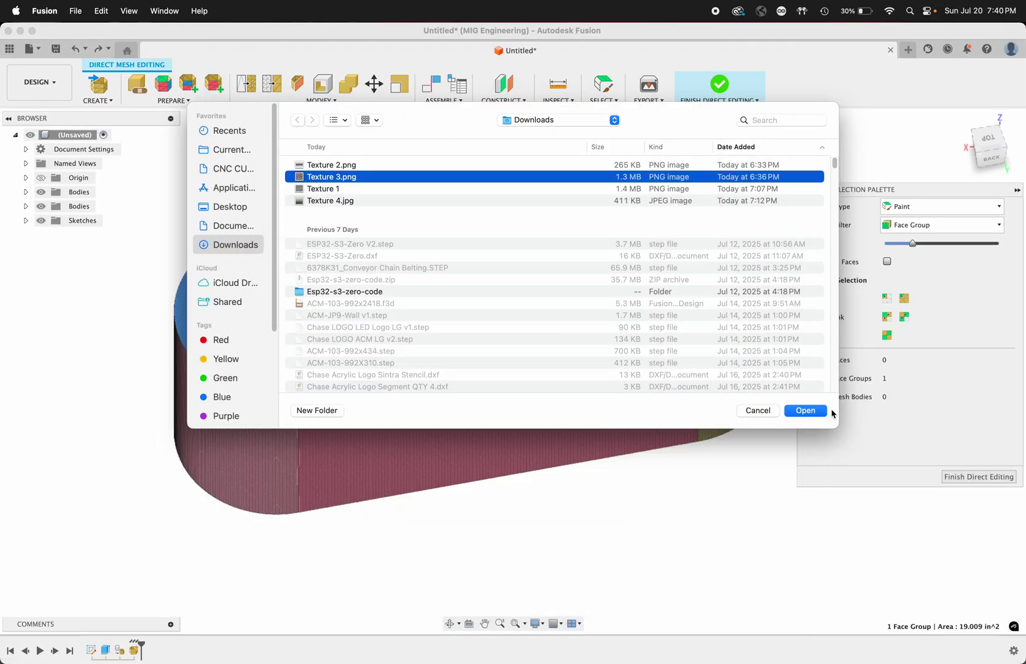
{"action": "left_click", "coordinate": [809, 412]}
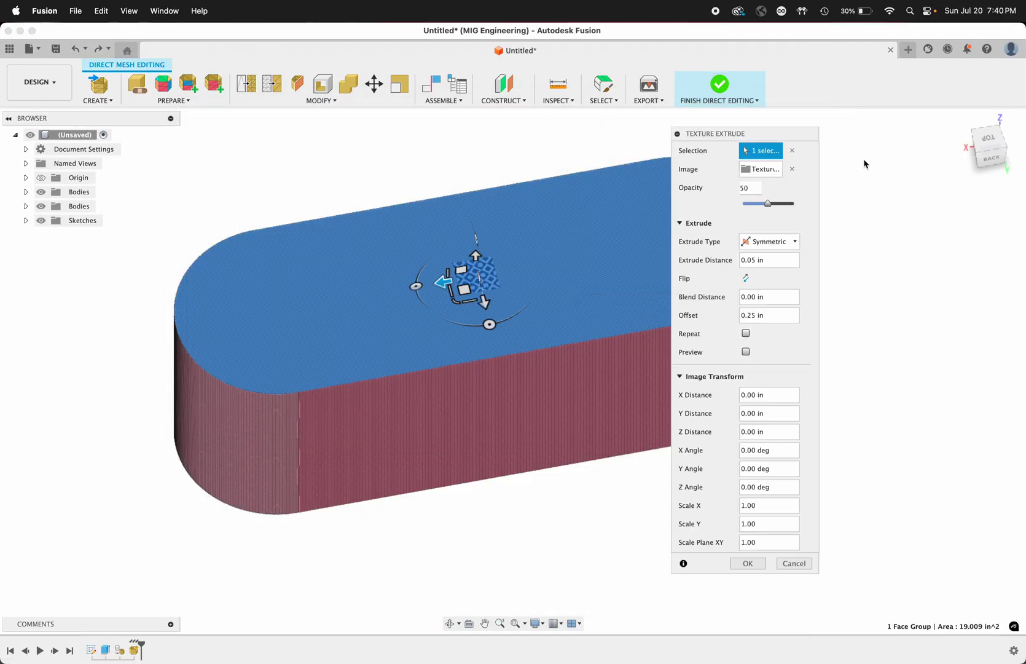
Step: From the top view, enlarge the texture to about 16.274 to cover the face, and apply it
{"action": "left_click", "coordinate": [977, 144]}
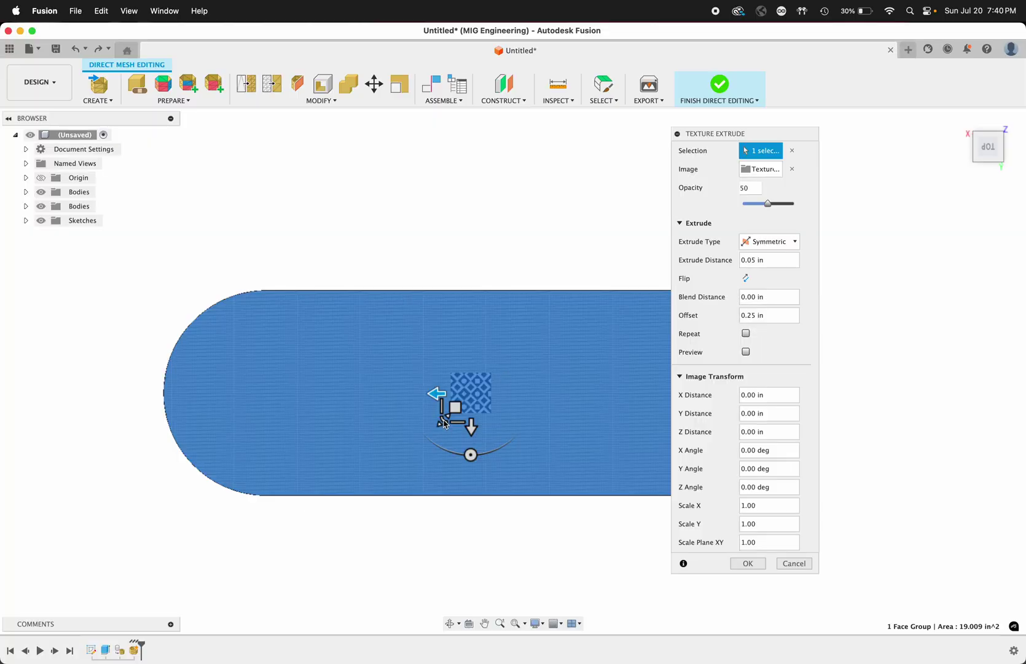
{"action": "left_click_drag", "start_coordinate": [448, 424], "coordinate": [280, 558]}
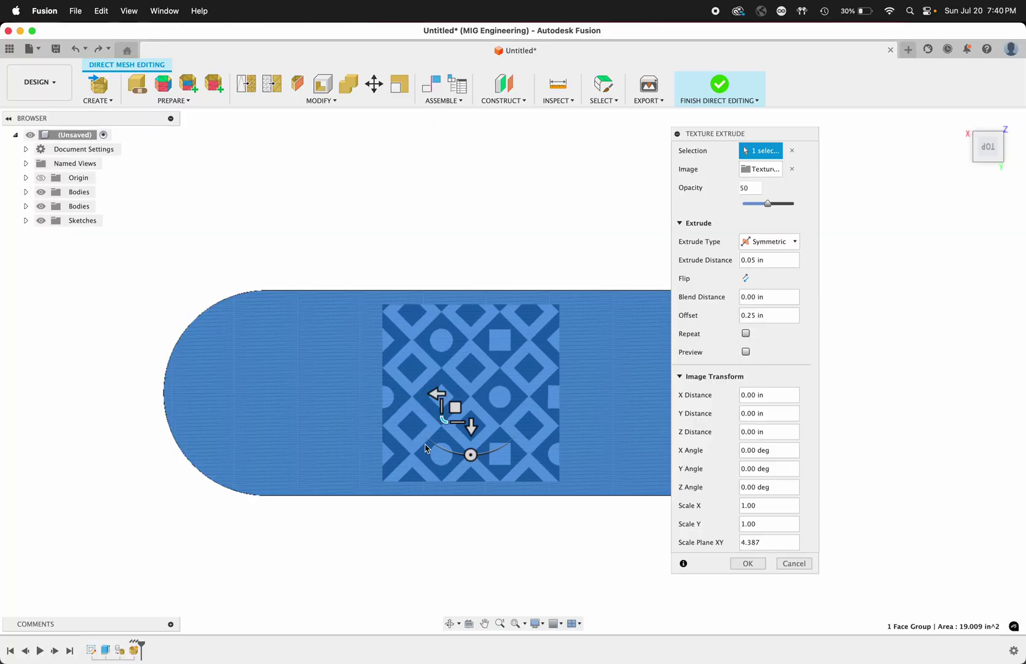
{"action": "left_click_drag", "start_coordinate": [445, 419], "coordinate": [323, 514]}
{"action": "left_click", "coordinate": [748, 565]}
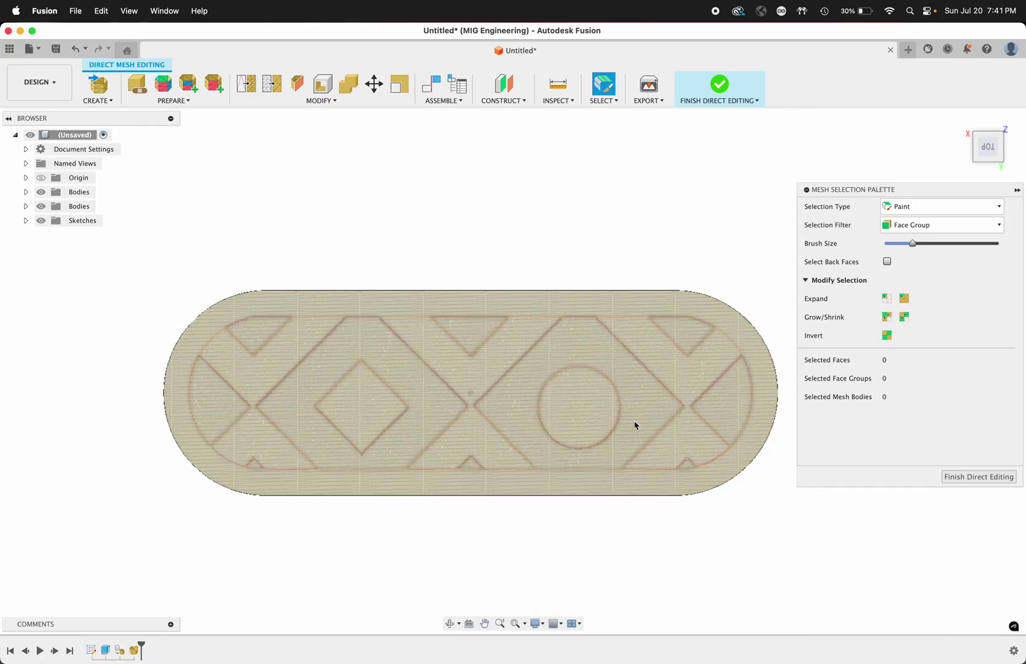
{"action": "scroll", "coordinate": [635, 425], "scroll_direction": "down", "scroll_amount": 5, "text": "shift"}
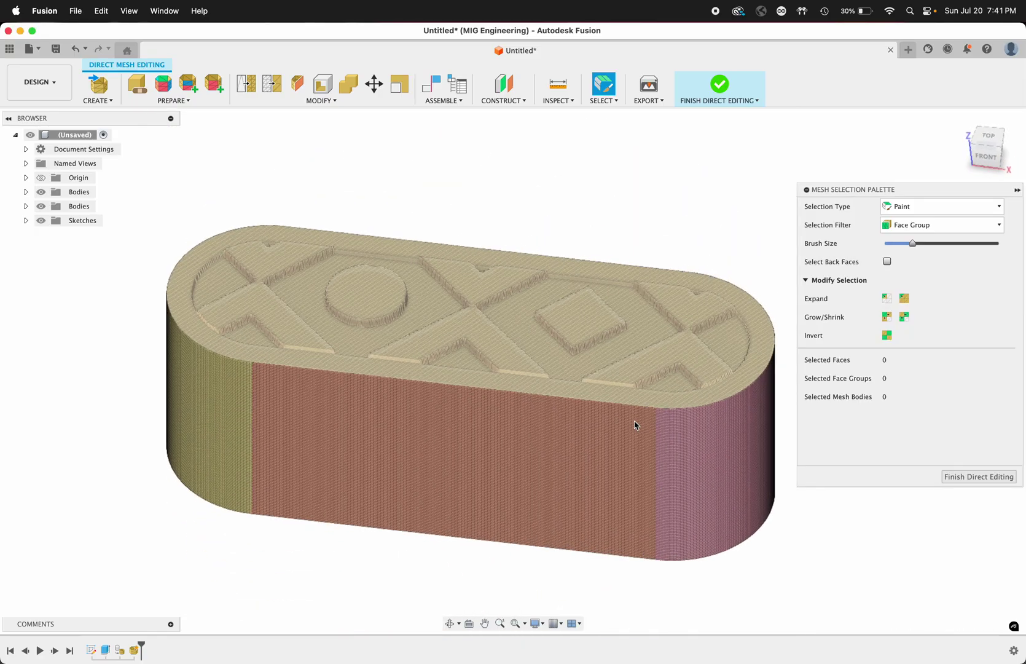
Step: Undo the previous texture and start a new texture extrude on the top face group
{"action": "left_click", "coordinate": [75, 49]}
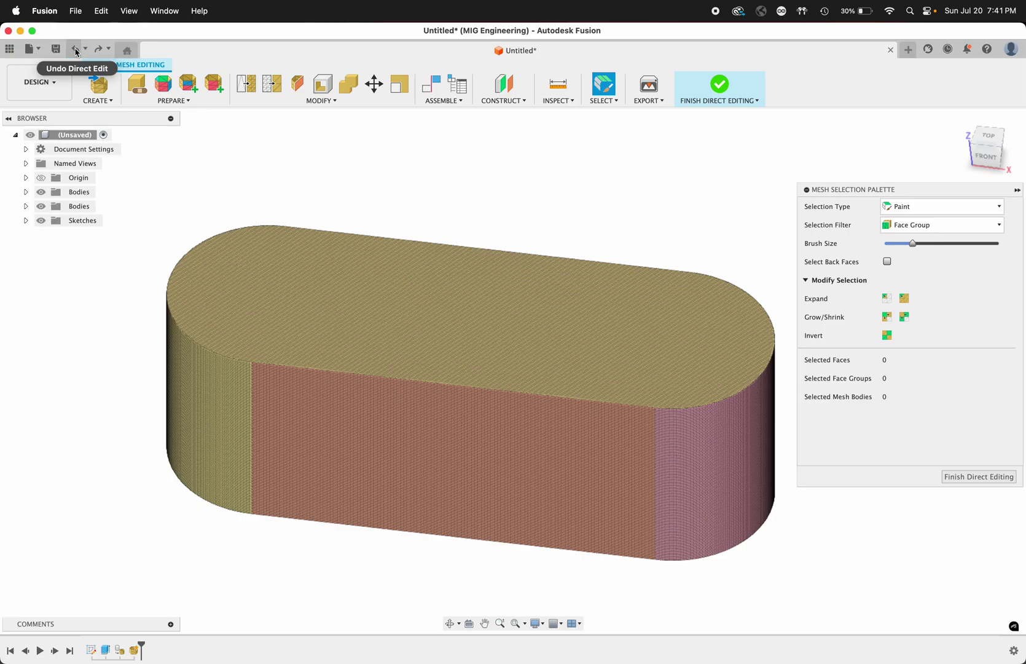
{"action": "left_click", "coordinate": [326, 102]}
{"action": "left_click", "coordinate": [286, 227]}
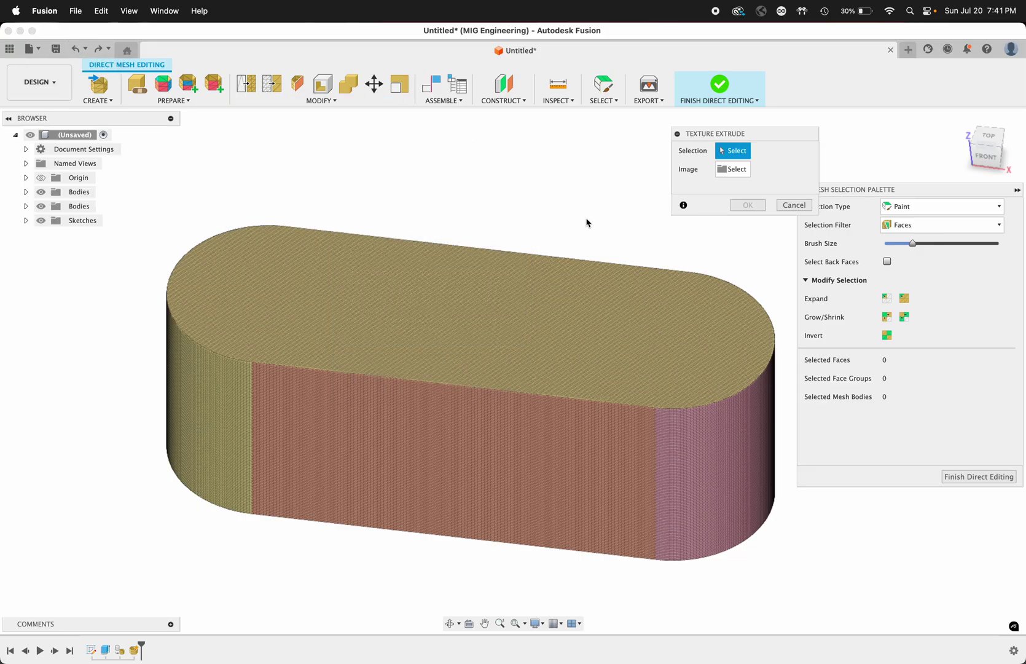
{"action": "left_click", "coordinate": [925, 224]}
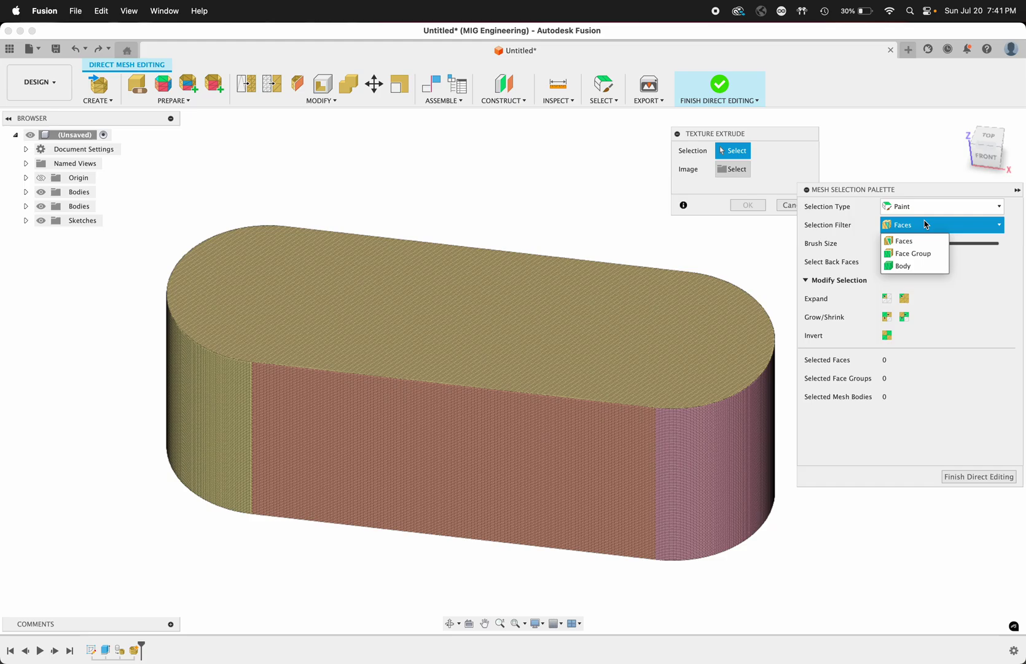
{"action": "left_click", "coordinate": [916, 252]}
{"action": "left_click", "coordinate": [584, 319]}
Step: Load Texture 4.jpg from Downloads as the texture image
{"action": "left_click", "coordinate": [733, 169]}
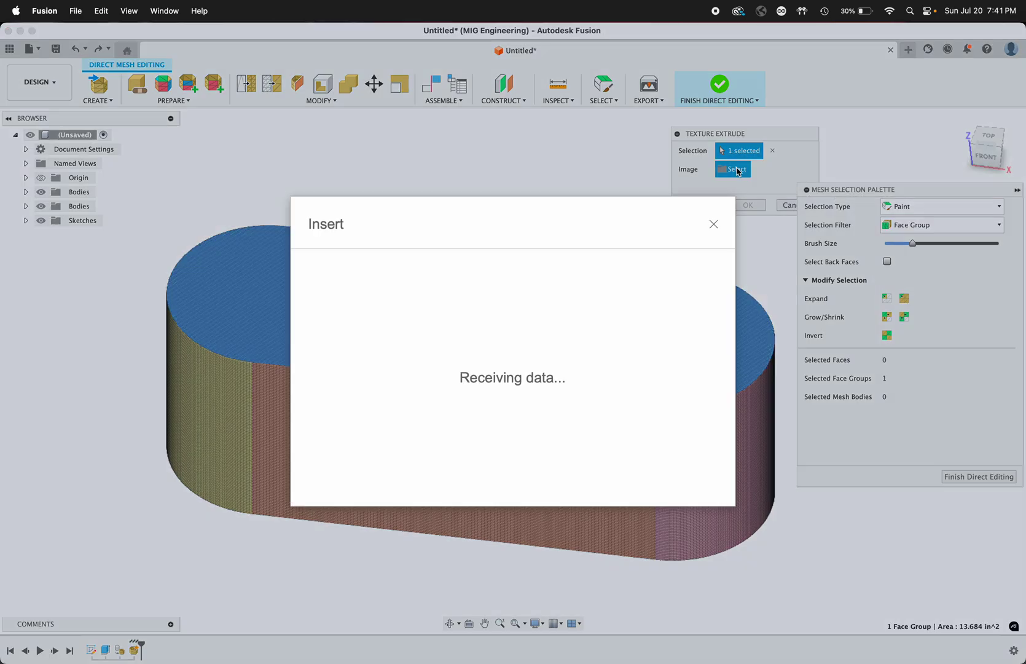
{"action": "left_click", "coordinate": [380, 468]}
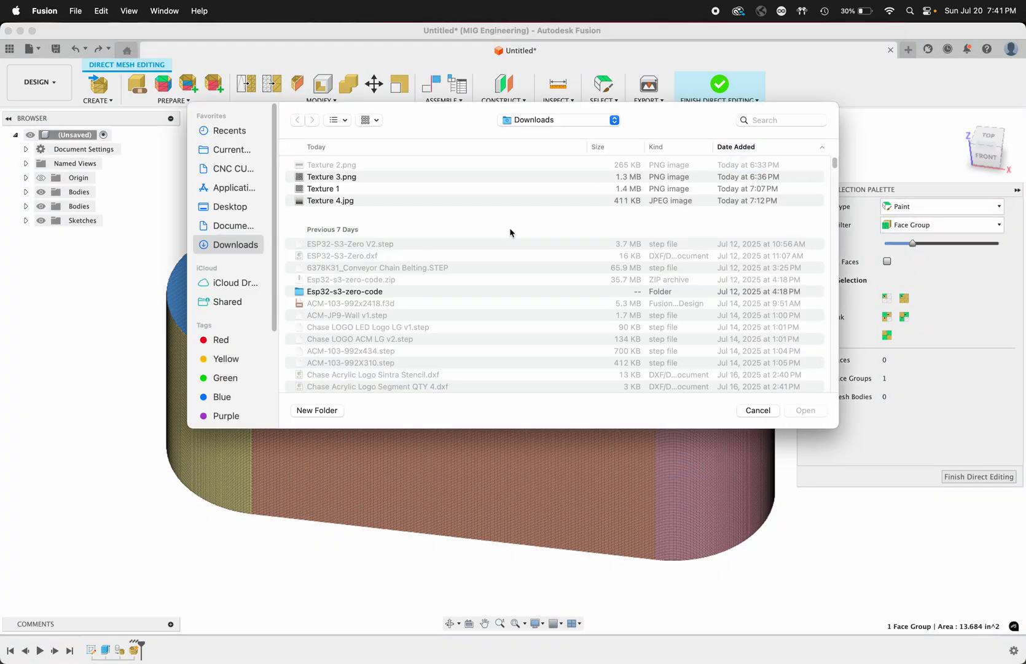
{"action": "left_click", "coordinate": [355, 202]}
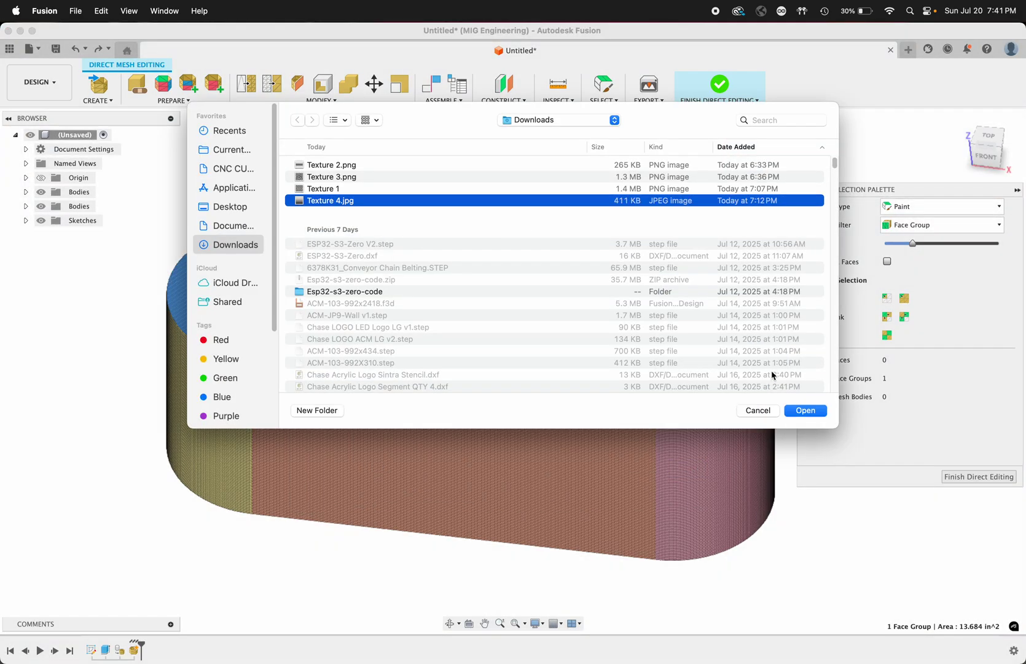
{"action": "left_click", "coordinate": [806, 410]}
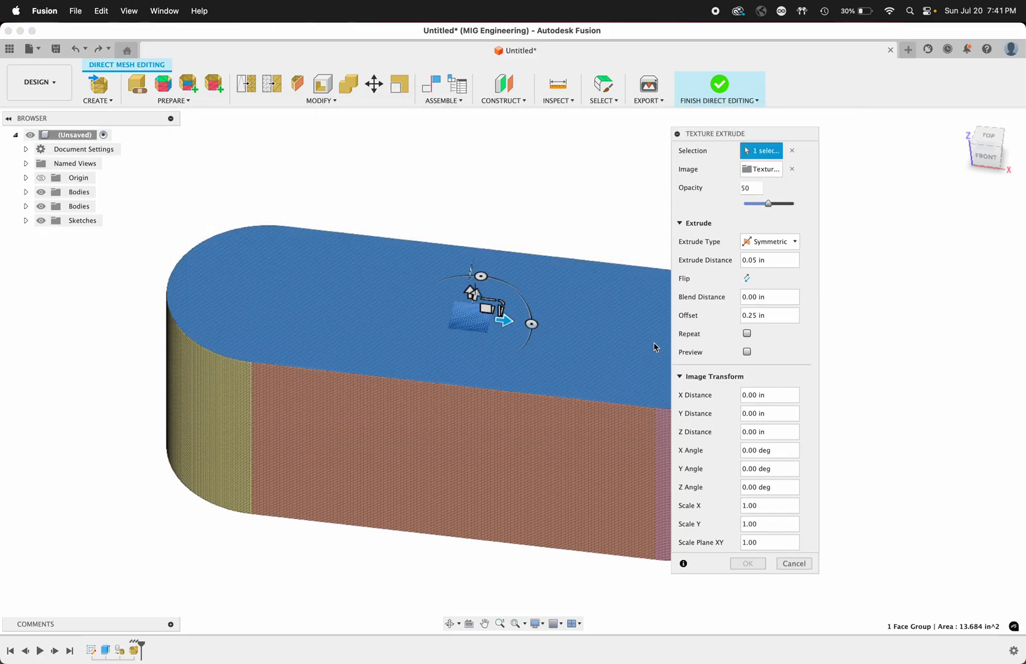
Step: Scale the lattice to 16.995 from the top view and apply it, then undo the extrusion
{"action": "left_click", "coordinate": [988, 136]}
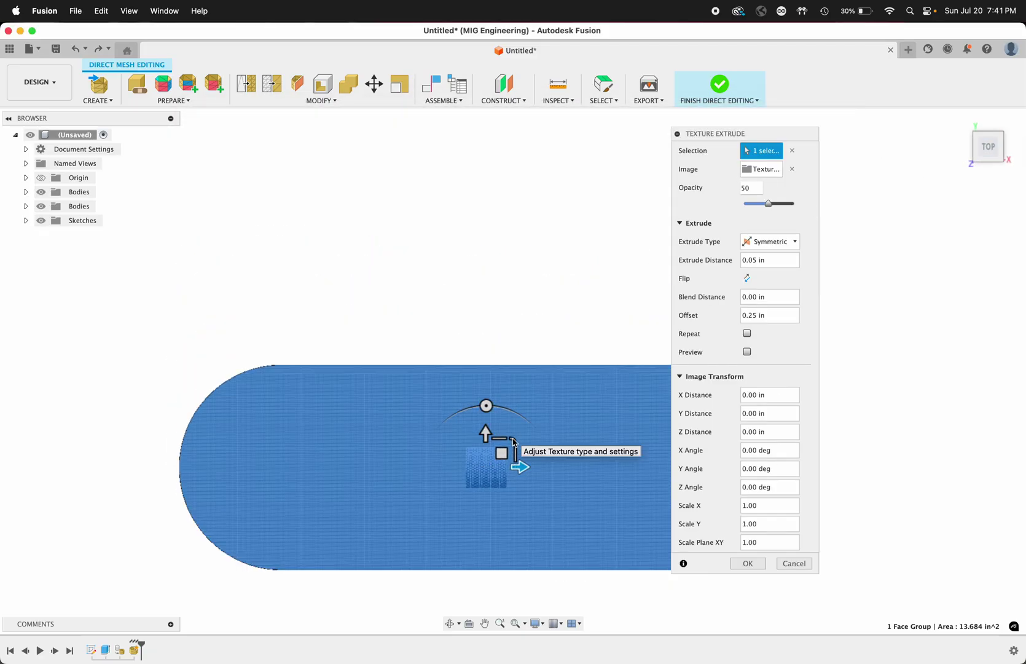
{"action": "left_click_drag", "start_coordinate": [514, 441], "coordinate": [824, 156]}
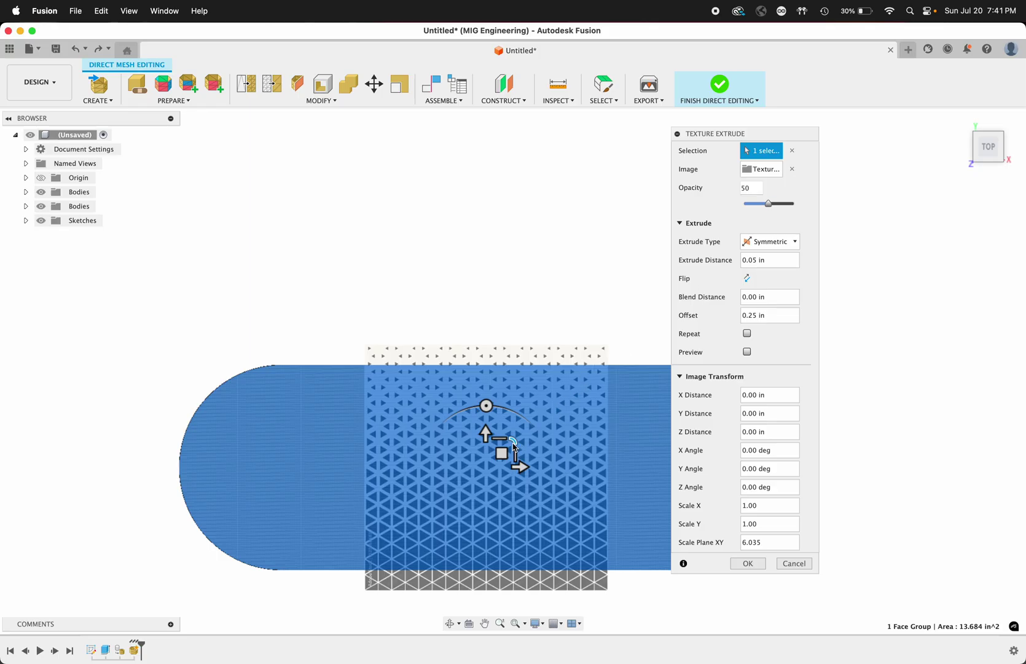
{"action": "left_click_drag", "start_coordinate": [515, 445], "coordinate": [516, 436]}
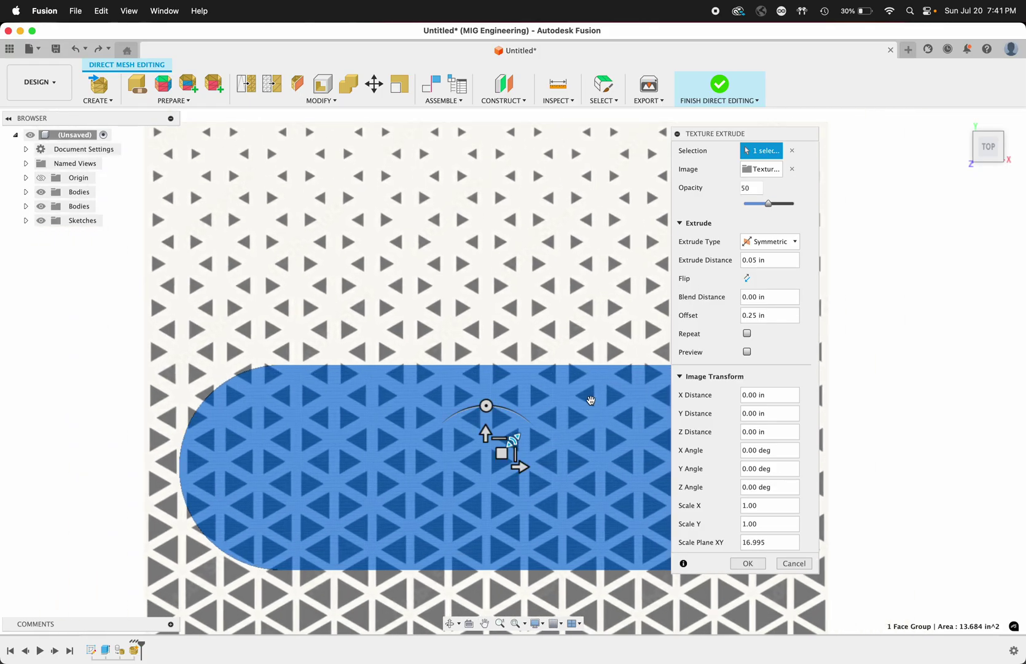
{"action": "left_click", "coordinate": [748, 563]}
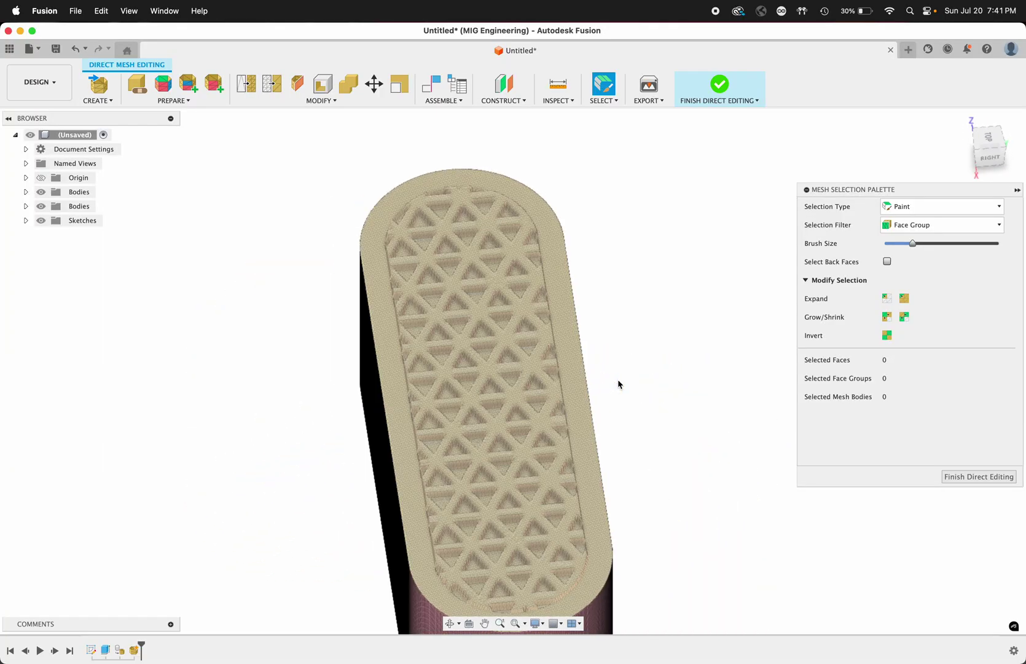
{"action": "middle_click_drag", "start_coordinate": [618, 384], "coordinate": [257, 404], "text": "shift"}
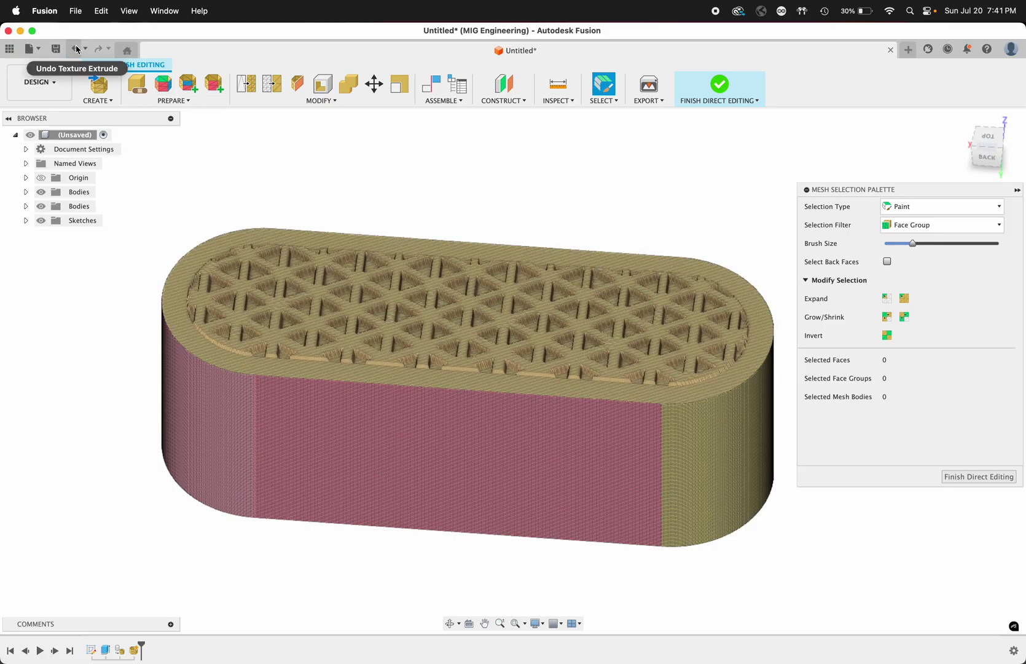
{"action": "left_click", "coordinate": [76, 49]}
Step: Start a texture extrude and select the block's two end and two long side face groups
{"action": "left_click", "coordinate": [329, 100]}
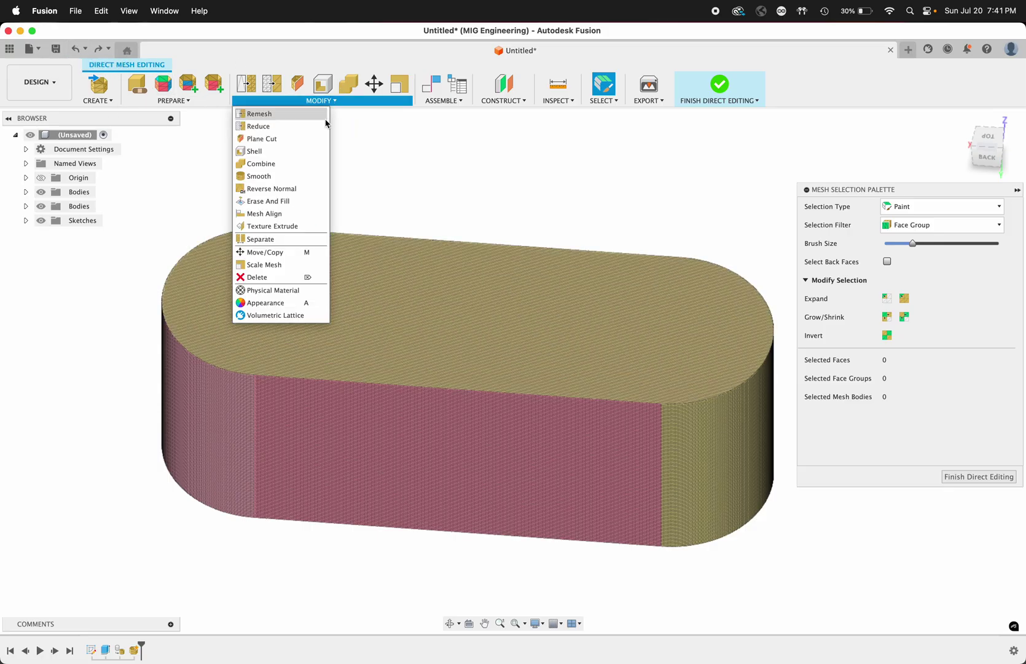
{"action": "left_click", "coordinate": [272, 226]}
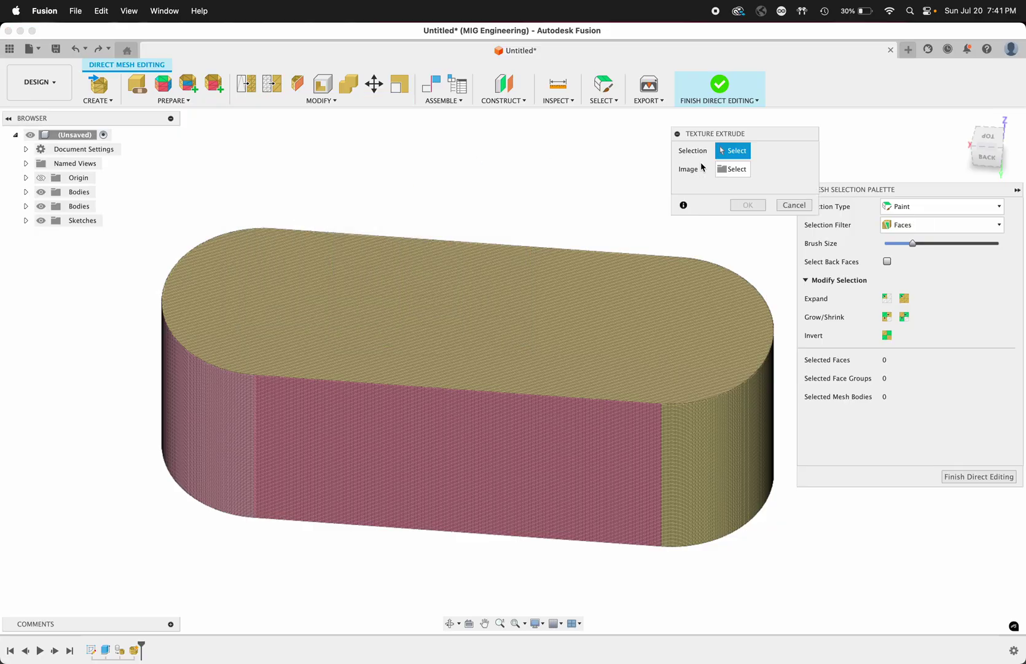
{"action": "left_click", "coordinate": [733, 169]}
{"action": "left_click", "coordinate": [714, 224]}
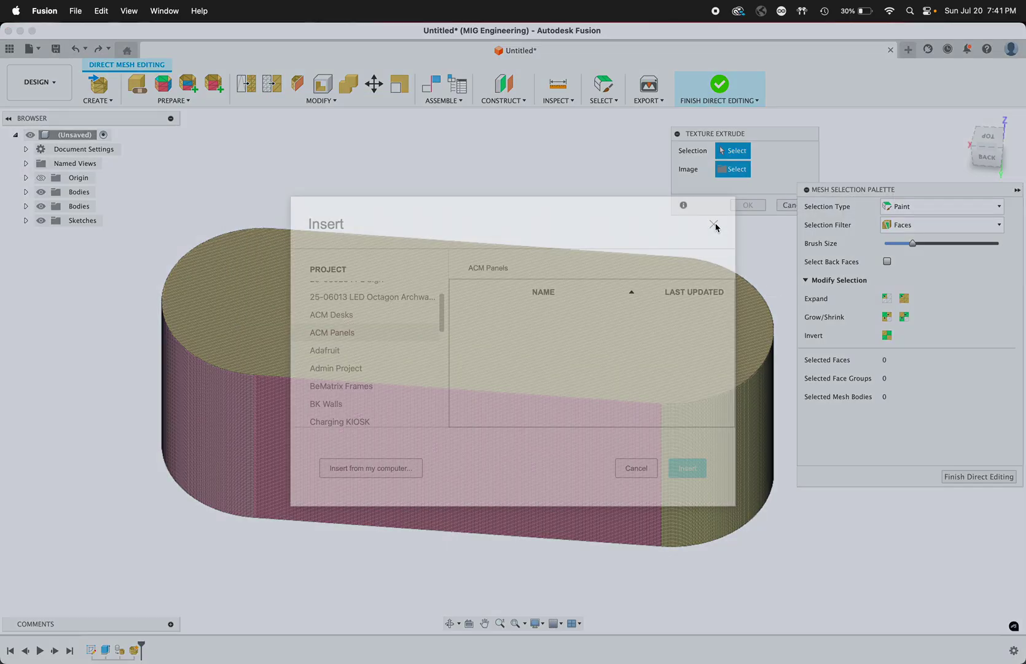
{"action": "left_click", "coordinate": [928, 225]}
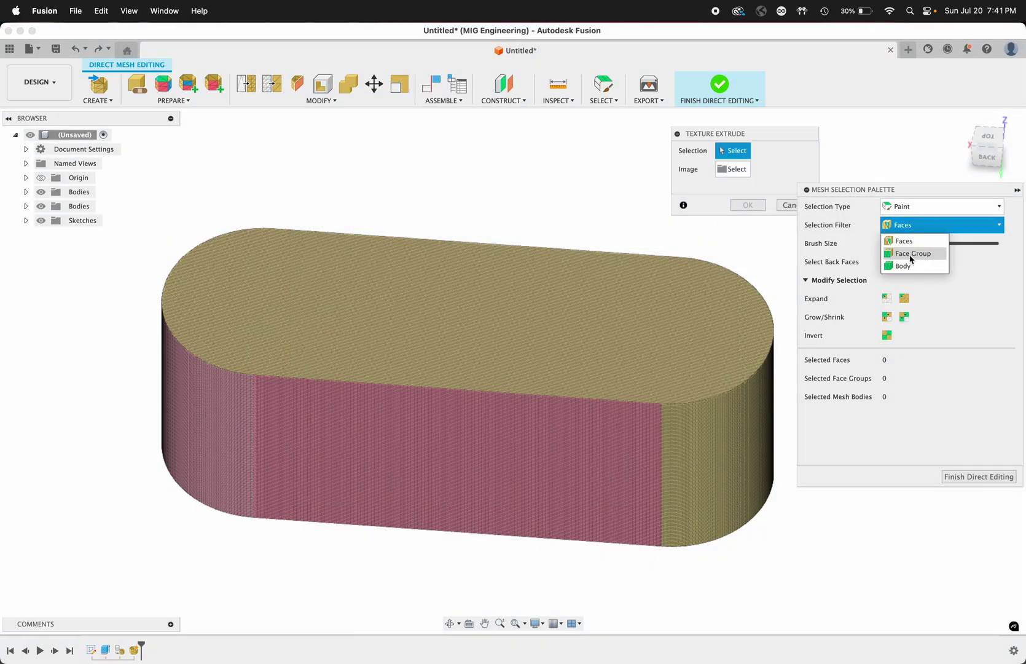
{"action": "left_click", "coordinate": [911, 259]}
{"action": "left_click", "coordinate": [678, 483]}
{"action": "left_click", "coordinate": [570, 480]}
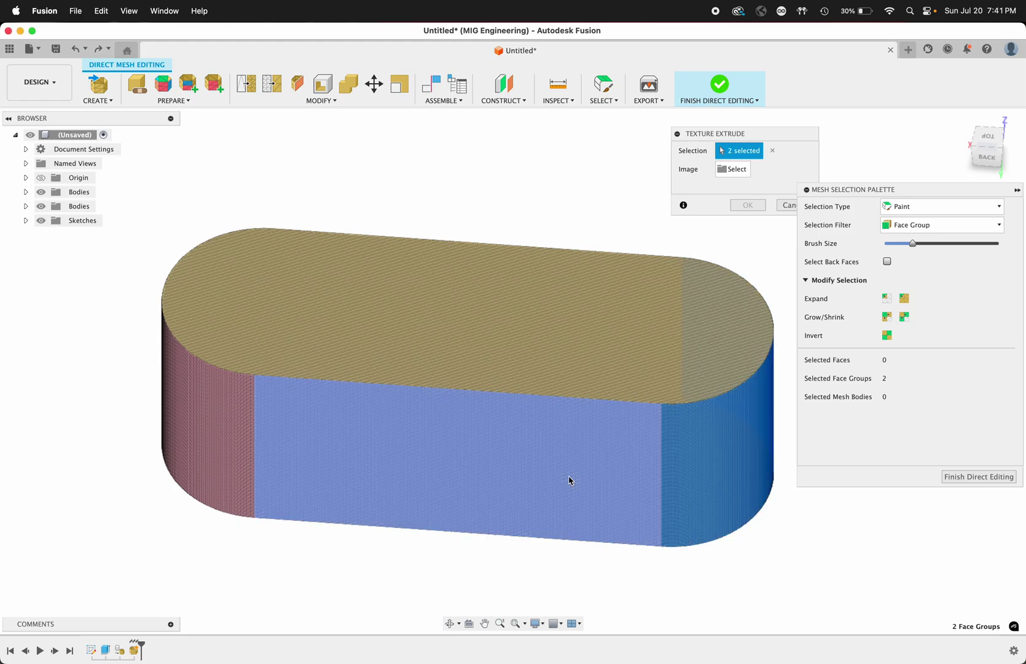
{"action": "left_click", "coordinate": [208, 422]}
{"action": "scroll", "coordinate": [560, 204], "scroll_direction": "right", "scroll_amount": 5, "text": "shift"}
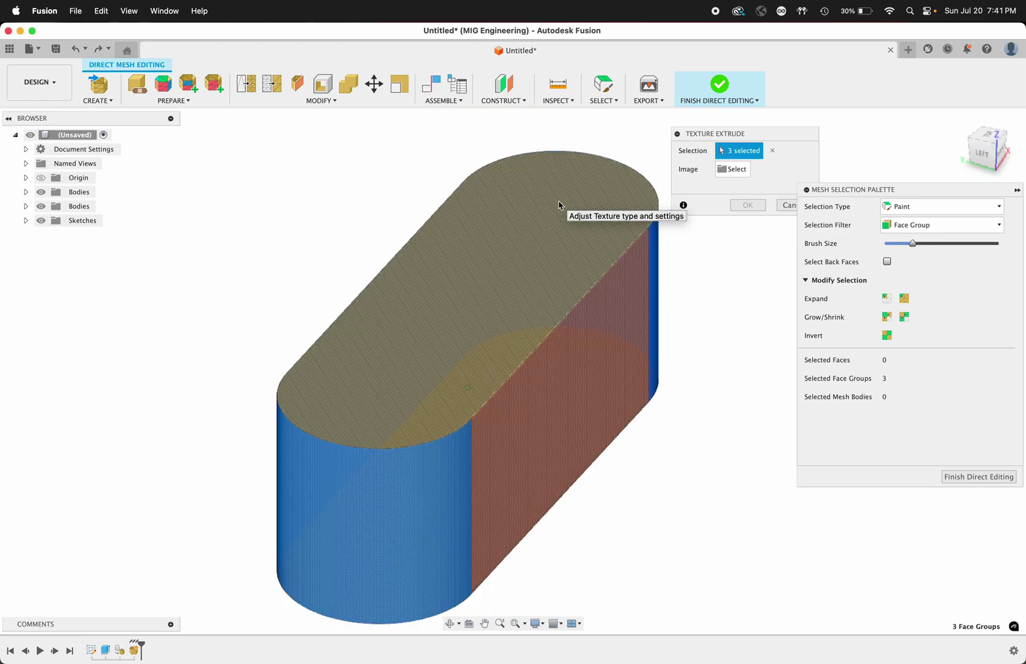
{"action": "left_click", "coordinate": [571, 355]}
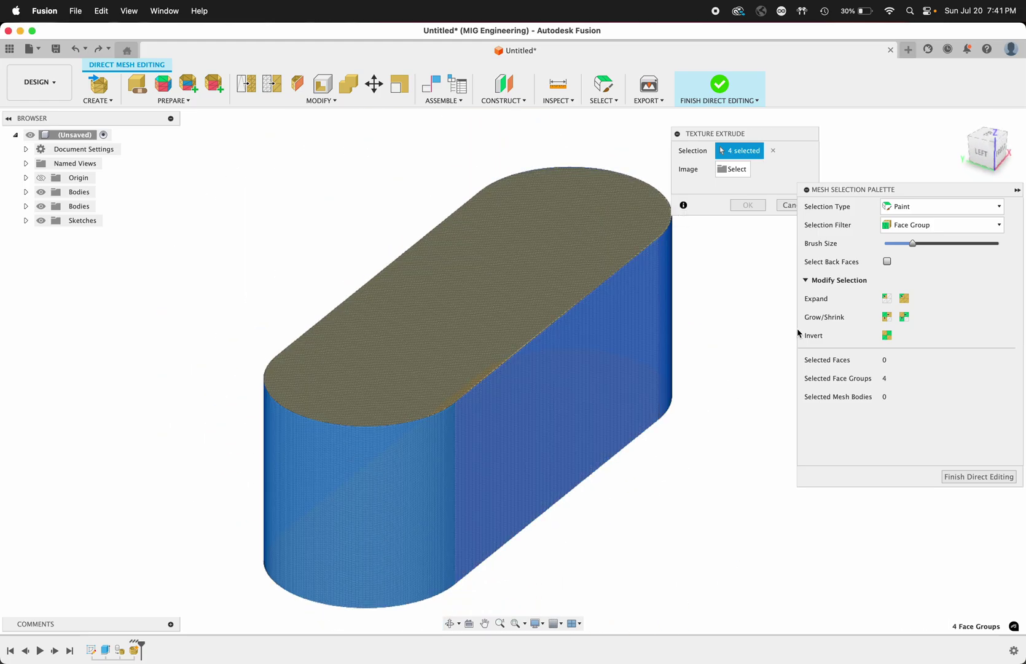
Step: Load Texture 4.jpg from the computer as the texture image
{"action": "left_click", "coordinate": [734, 170]}
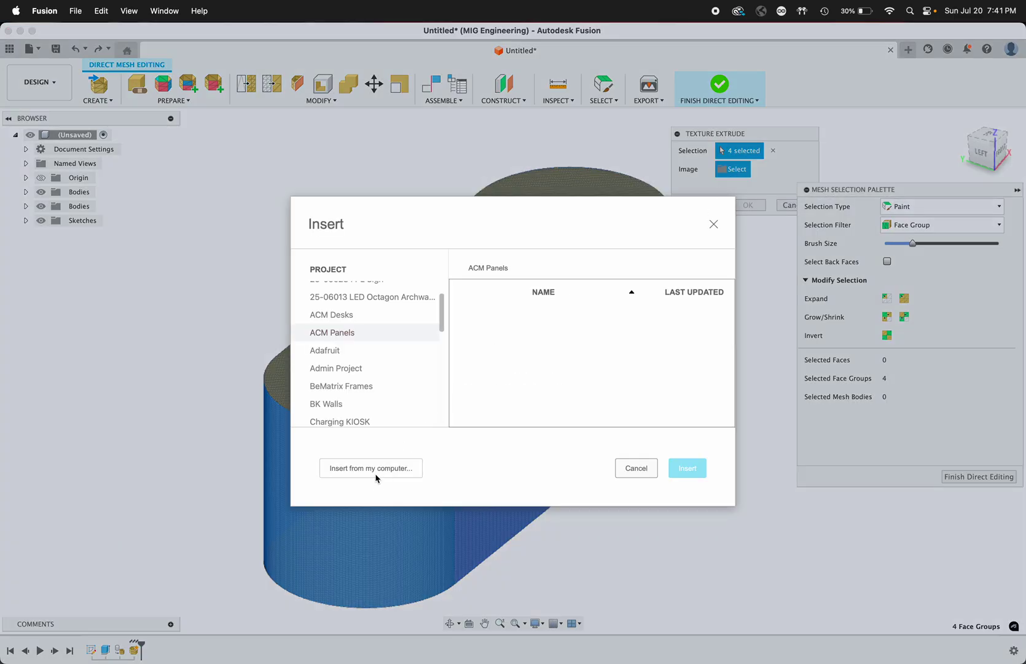
{"action": "left_click", "coordinate": [377, 469]}
{"action": "left_click", "coordinate": [356, 203]}
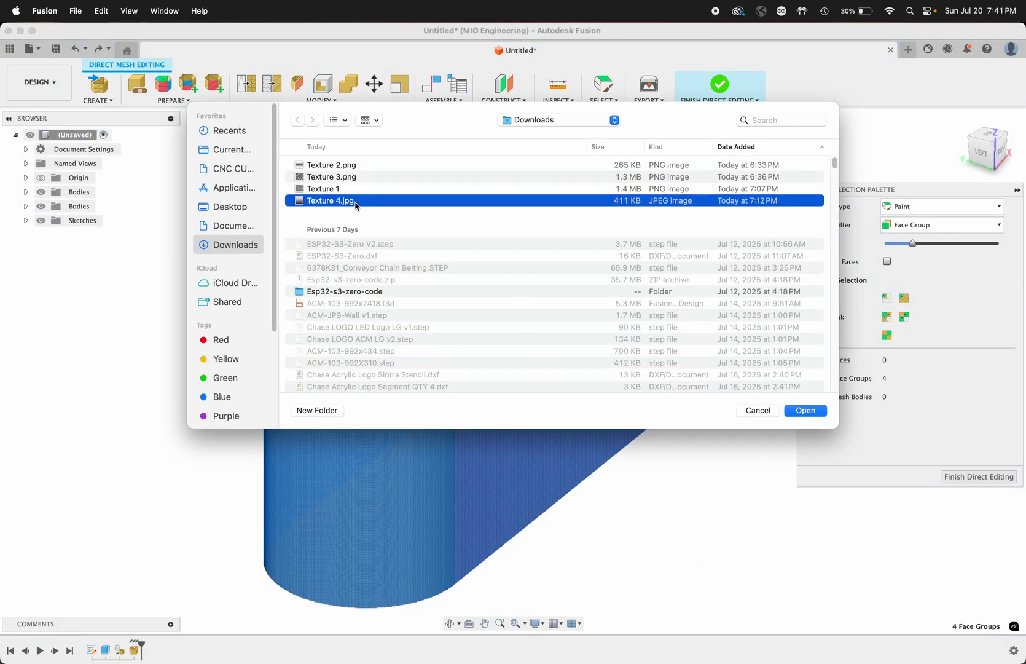
{"action": "left_click", "coordinate": [806, 411]}
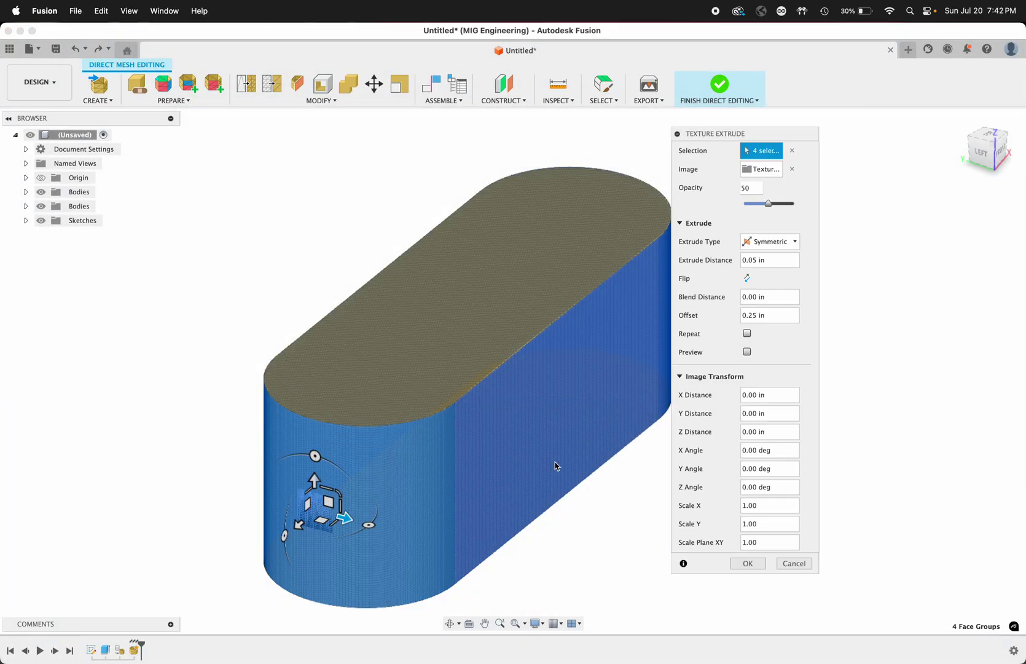
Step: From the left view, scale the Texture 4.jpg lattice to 12.685 and apply it to the side walls
{"action": "left_click", "coordinate": [986, 149]}
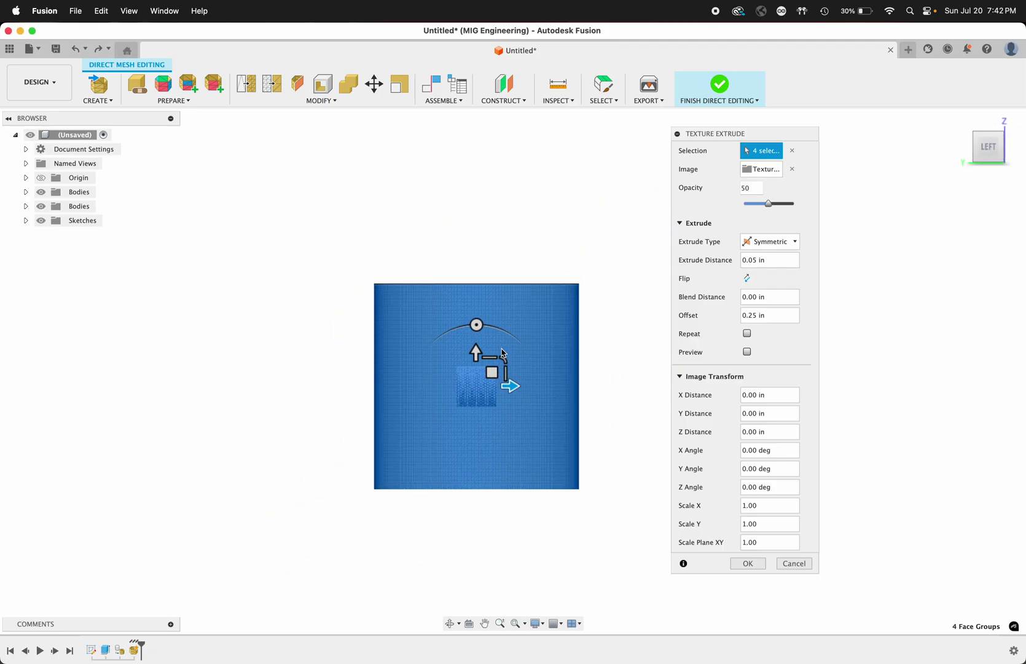
{"action": "left_click_drag", "start_coordinate": [507, 363], "coordinate": [676, 130]}
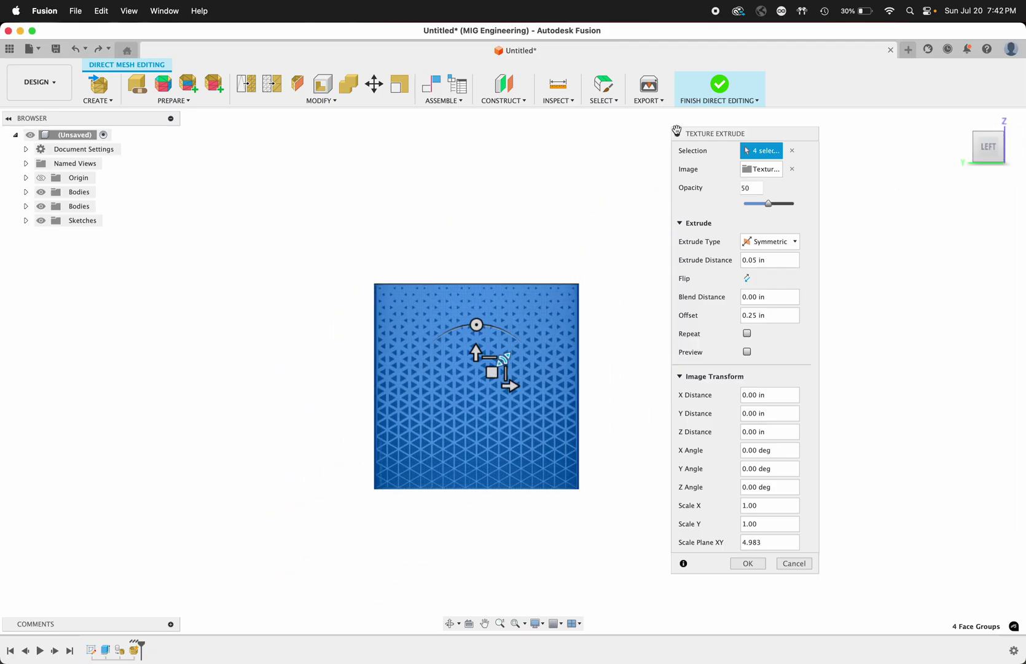
{"action": "left_click_drag", "start_coordinate": [505, 361], "coordinate": [570, 334]}
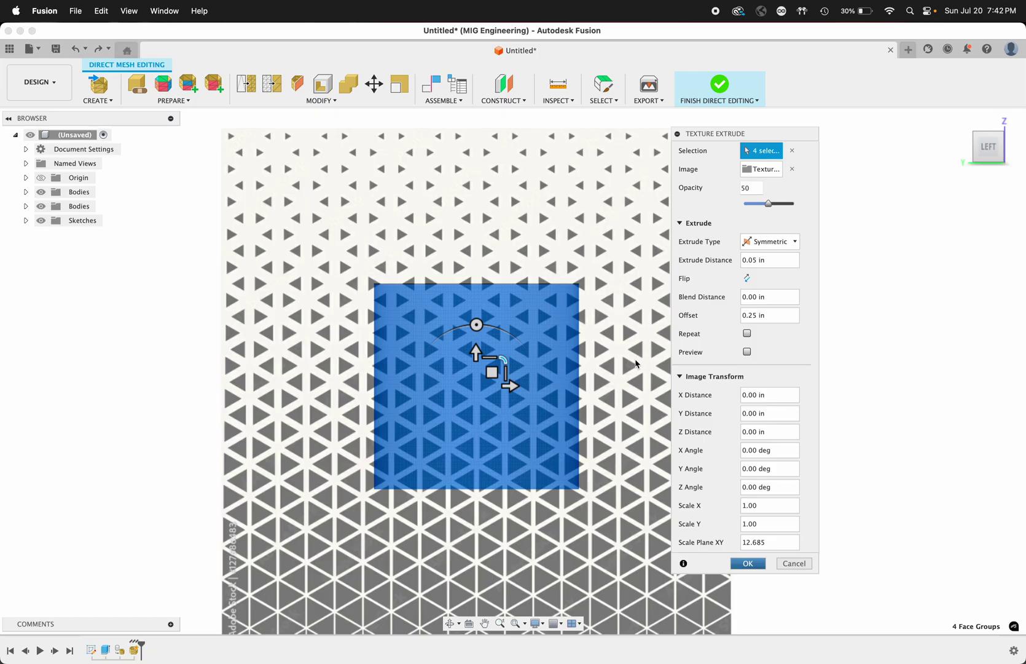
{"action": "key", "text": "Return"}
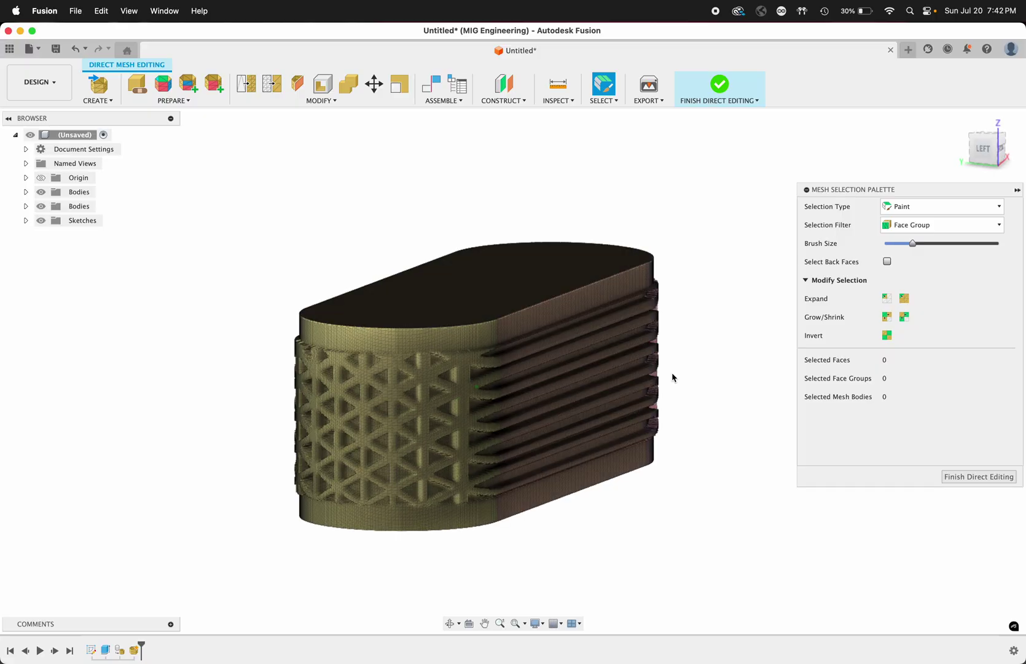
Step: Orbit around the block to inspect the lattice on its rounded ends and the ridges on its long sides
{"action": "scroll", "coordinate": [673, 377], "scroll_direction": "right", "scroll_amount": 10, "text": "shift"}
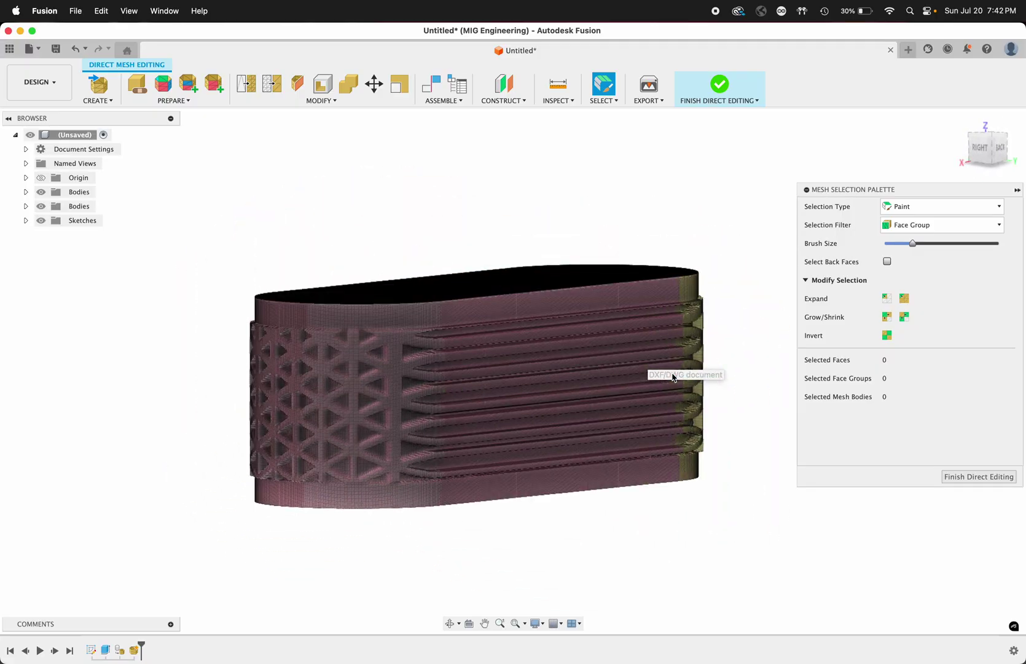
{"action": "scroll", "coordinate": [672, 377], "scroll_direction": "right", "scroll_amount": 10, "text": "shift"}
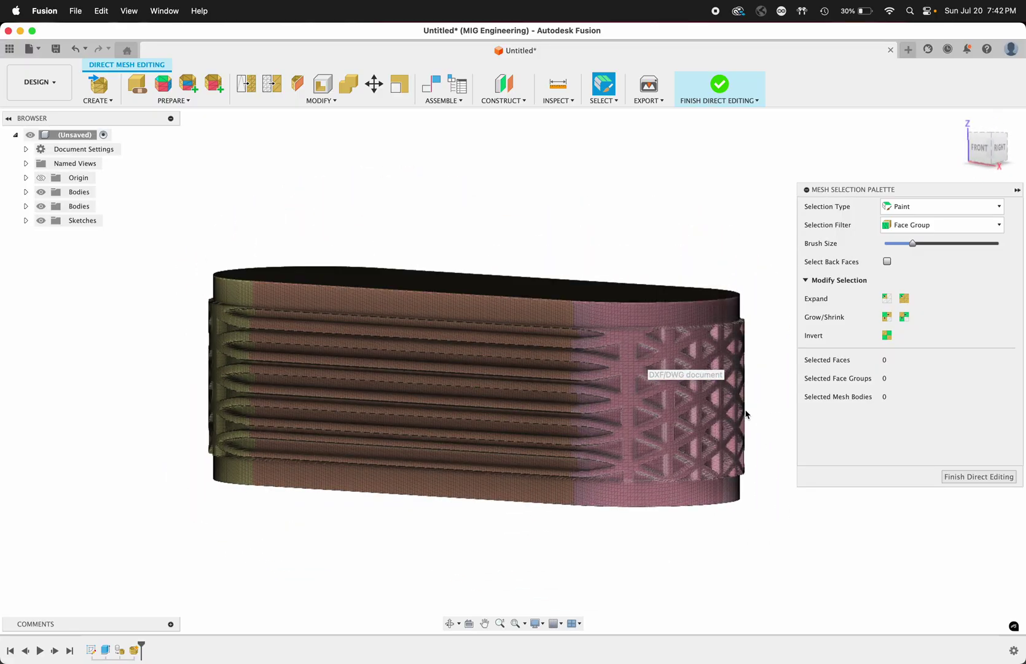
{"action": "scroll", "coordinate": [587, 390], "scroll_direction": "right", "scroll_amount": 10, "text": "shift"}
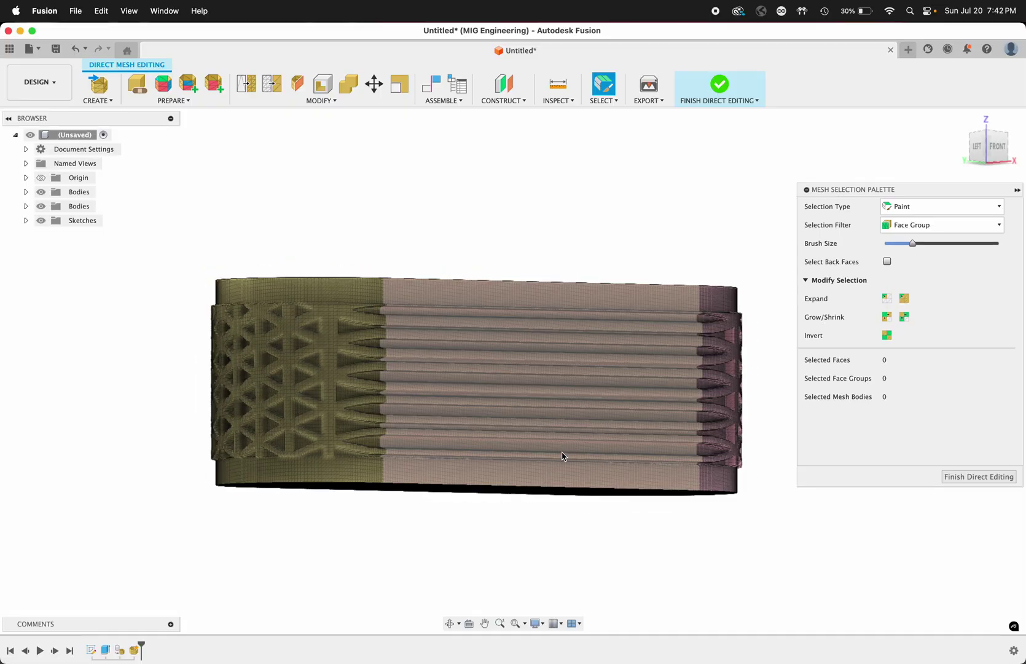
{"action": "scroll", "coordinate": [467, 415], "scroll_direction": "right", "scroll_amount": 10, "text": "shift"}
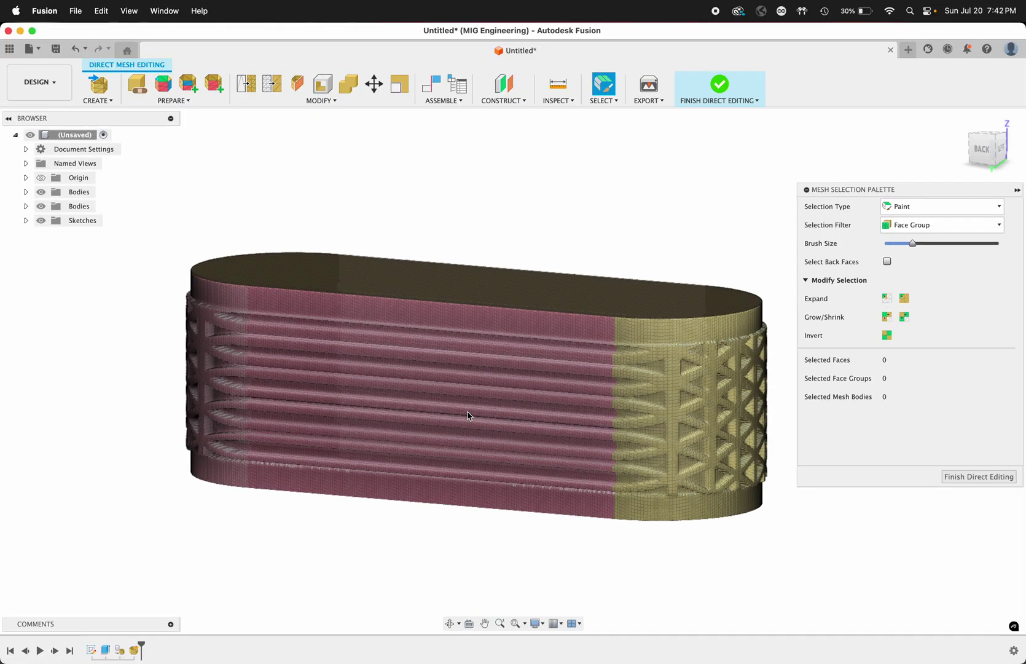
{"action": "scroll", "coordinate": [468, 415], "scroll_direction": "right", "scroll_amount": 10, "text": "shift"}
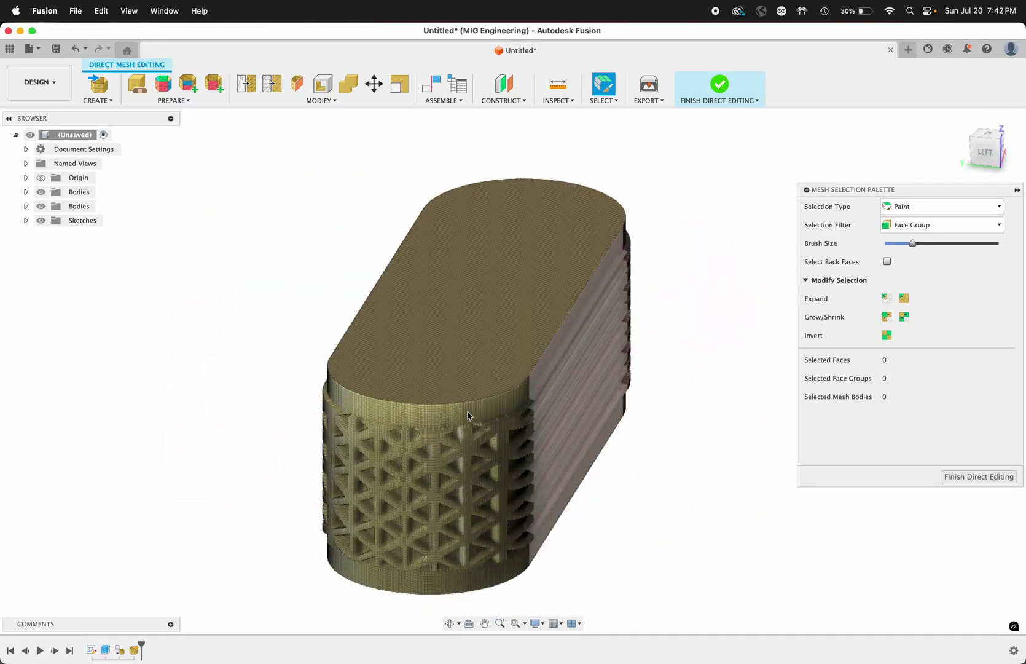
{"action": "scroll", "coordinate": [626, 257], "scroll_direction": "right", "scroll_amount": 10, "text": "shift"}
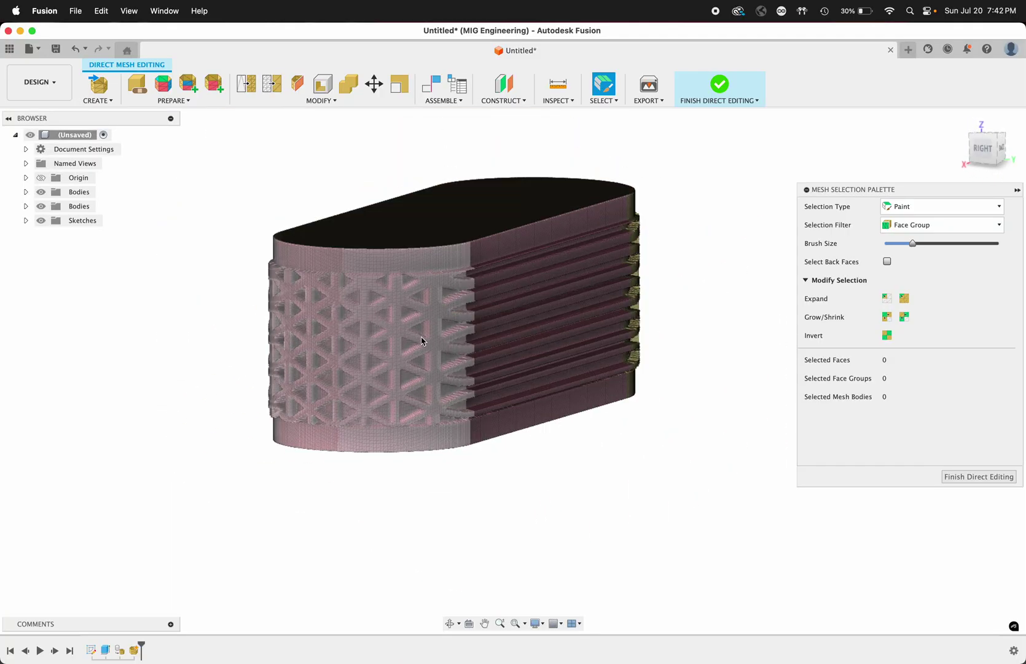
Step: In a new design, sketch a 2 in diameter circle at the origin on the ground plane
{"action": "left_click", "coordinate": [908, 49]}
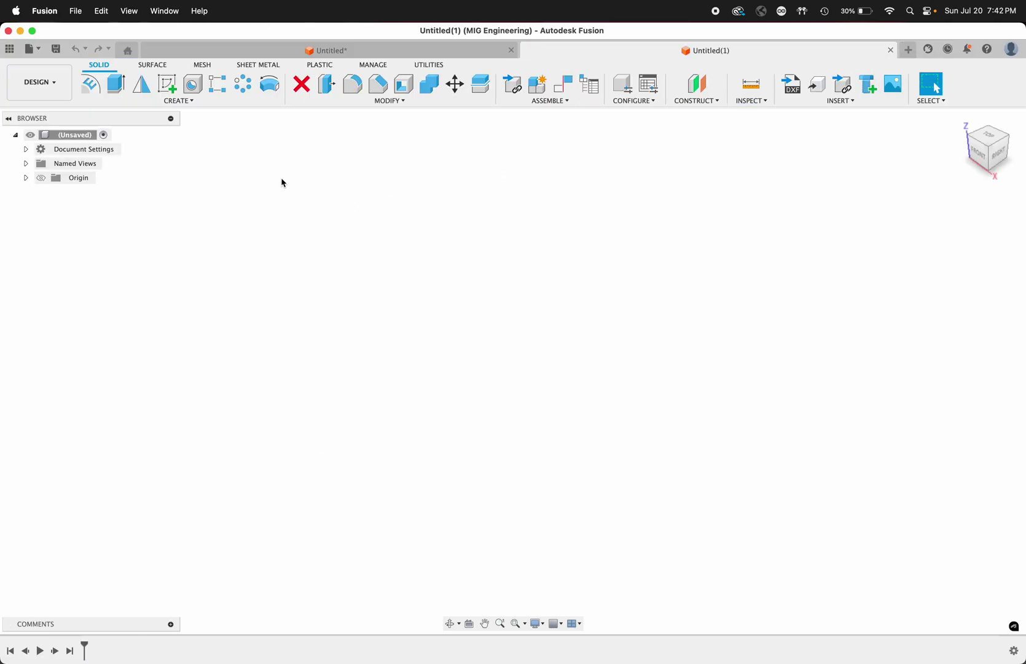
{"action": "left_click", "coordinate": [167, 84]}
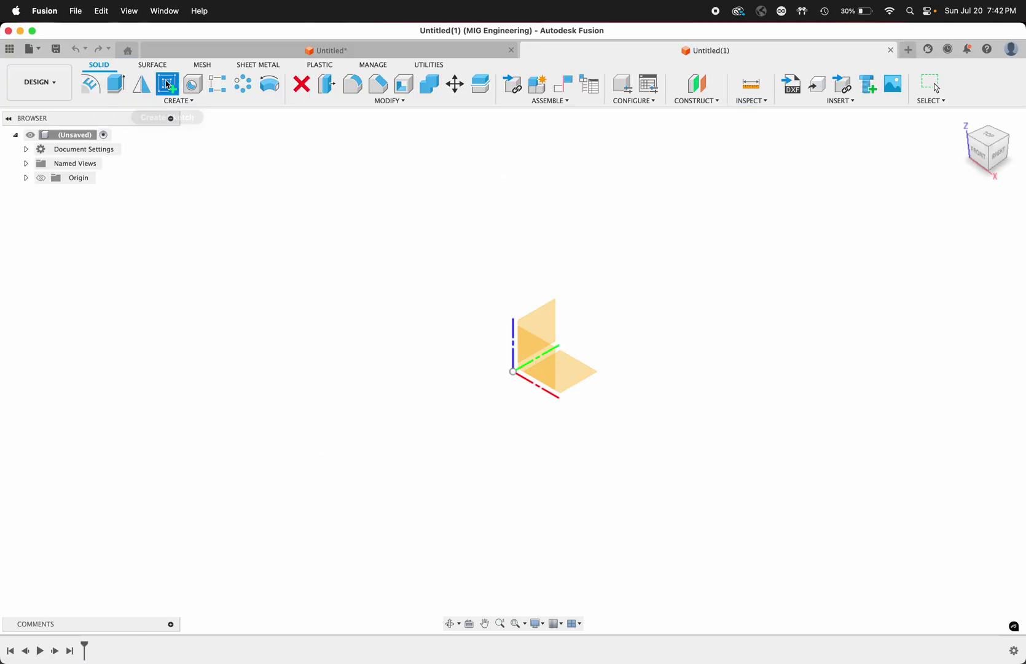
{"action": "left_click", "coordinate": [568, 378]}
{"action": "left_click", "coordinate": [192, 84]}
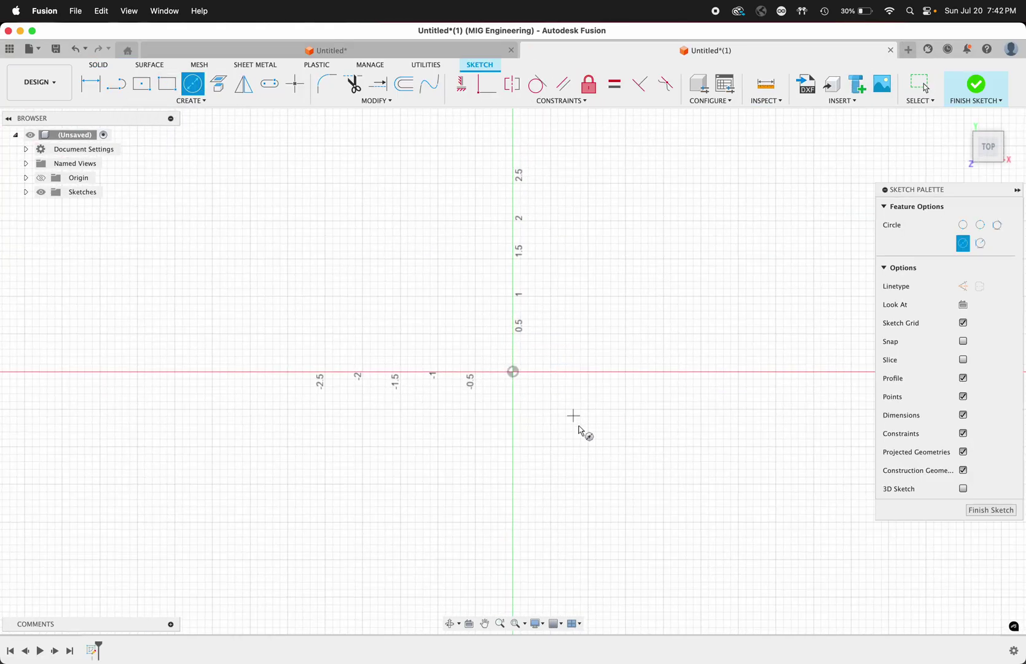
{"action": "left_click", "coordinate": [513, 372]}
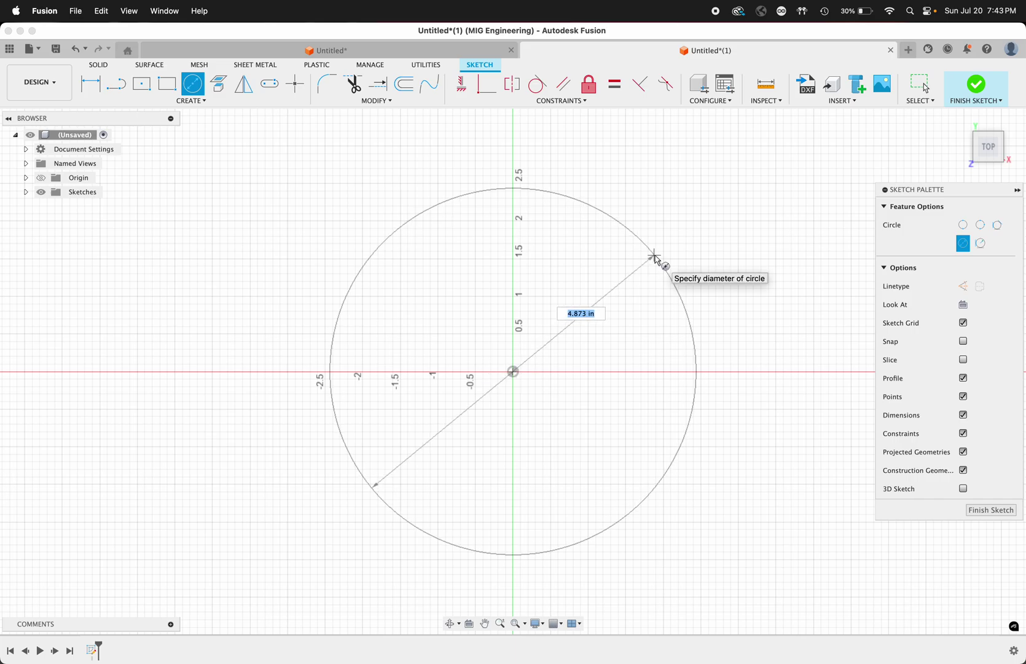
{"action": "type", "text": "2"}
{"action": "key", "text": "Return"}
{"action": "key", "text": "Escape"}
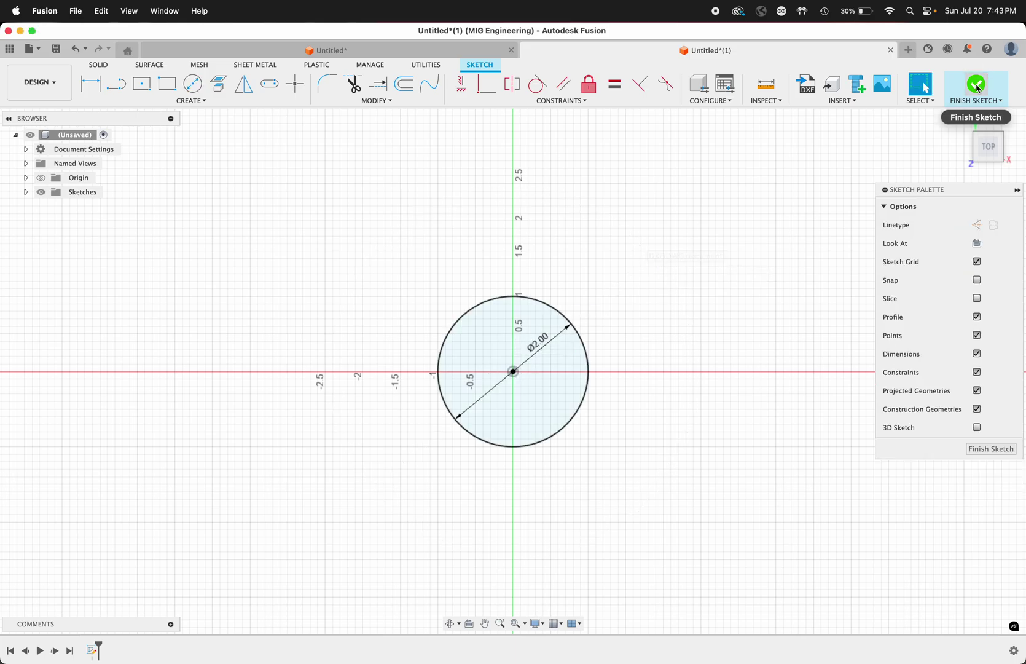
Step: Finish the sketch and extrude the circle 2 in into a cylinder
{"action": "left_click", "coordinate": [975, 86]}
{"action": "left_click", "coordinate": [116, 84]}
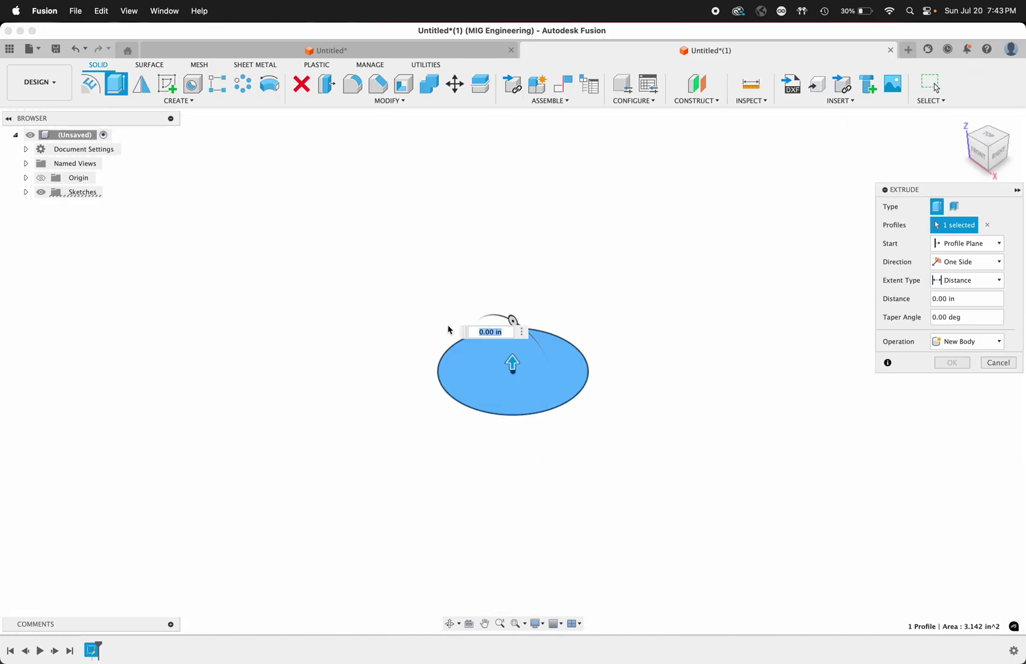
{"action": "type", "text": "2"}
{"action": "key", "text": "Return"}
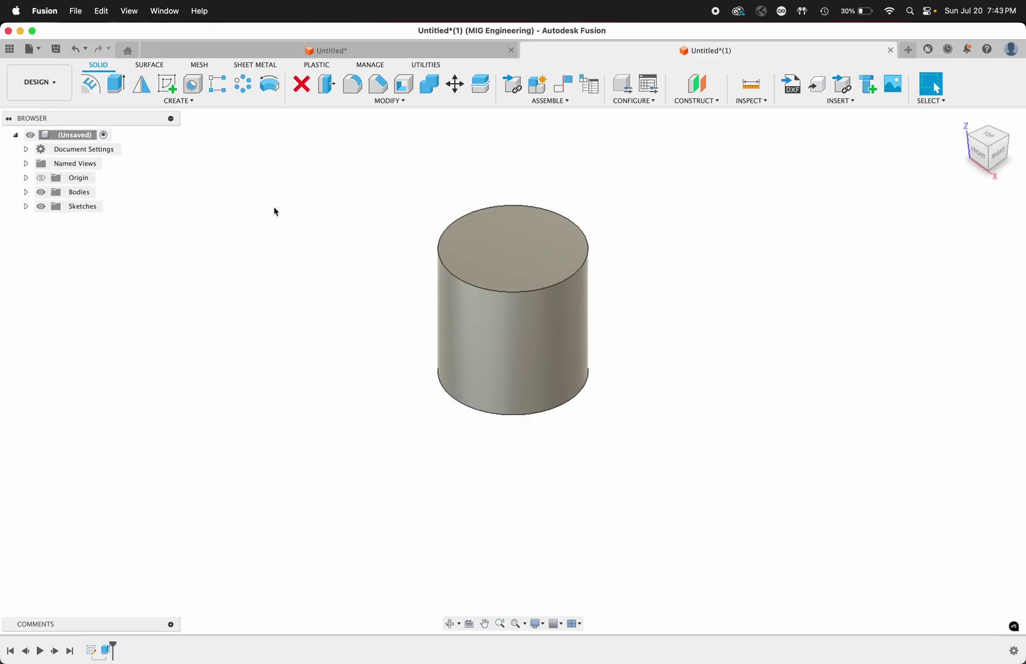
Step: Tessellate the cylinder into a mesh with High refinement and 0.01 maximum edge length
{"action": "left_click", "coordinate": [199, 64]}
{"action": "left_click", "coordinate": [126, 102]}
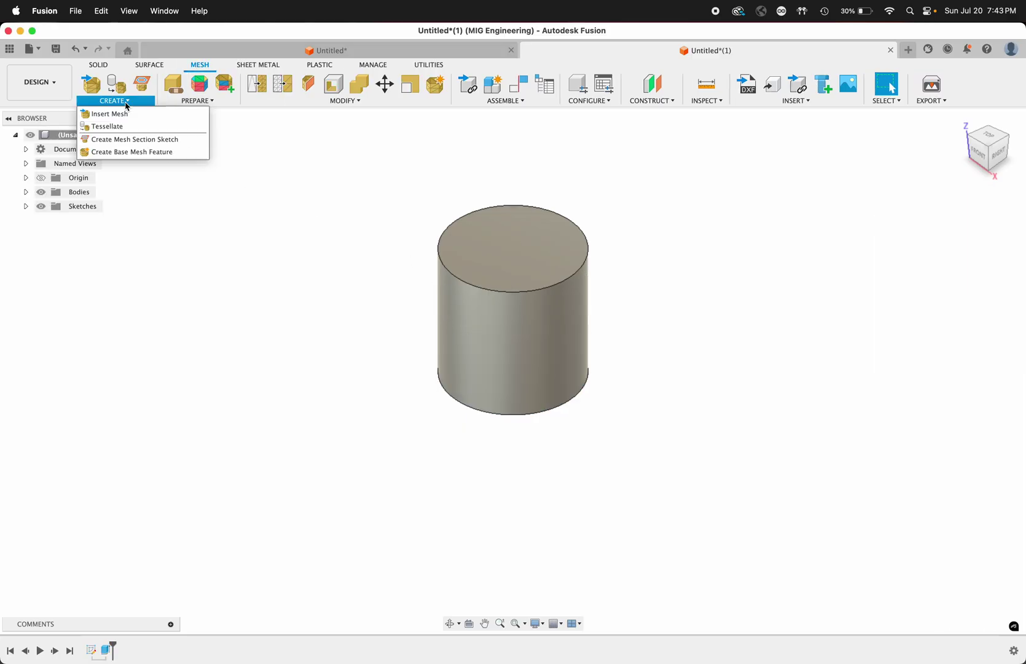
{"action": "left_click", "coordinate": [108, 126]}
{"action": "left_click", "coordinate": [501, 300]}
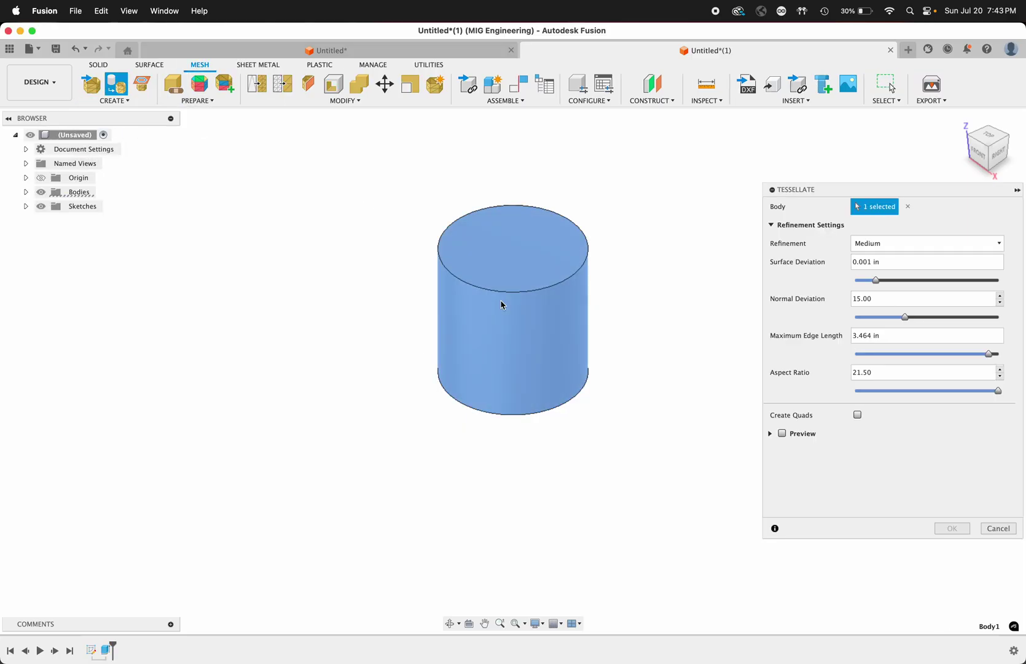
{"action": "left_click", "coordinate": [929, 244]}
{"action": "left_click", "coordinate": [888, 260]}
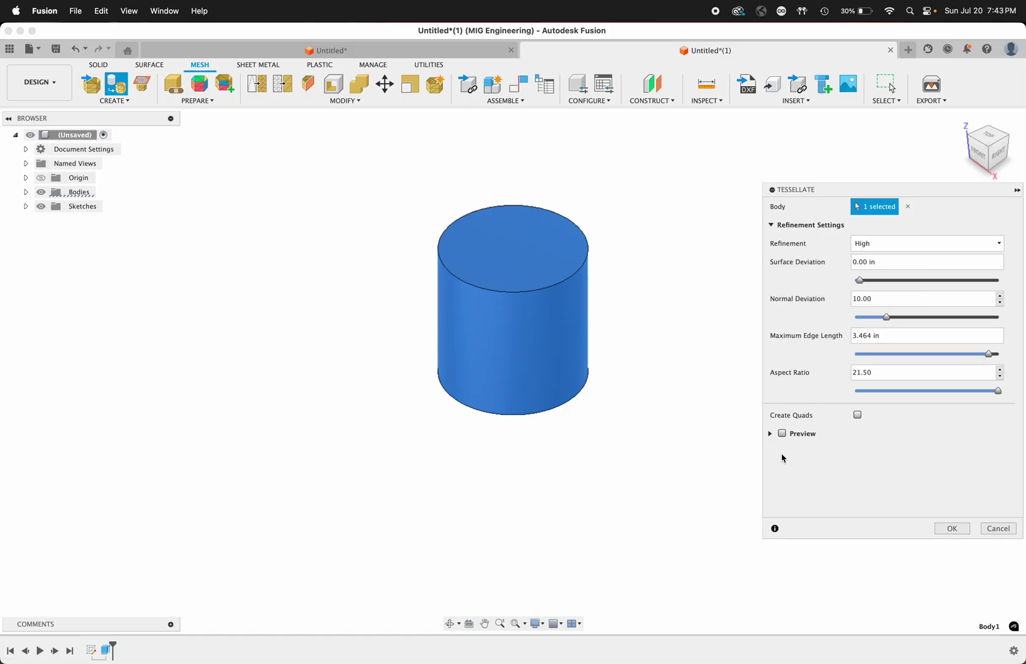
{"action": "left_click", "coordinate": [789, 435]}
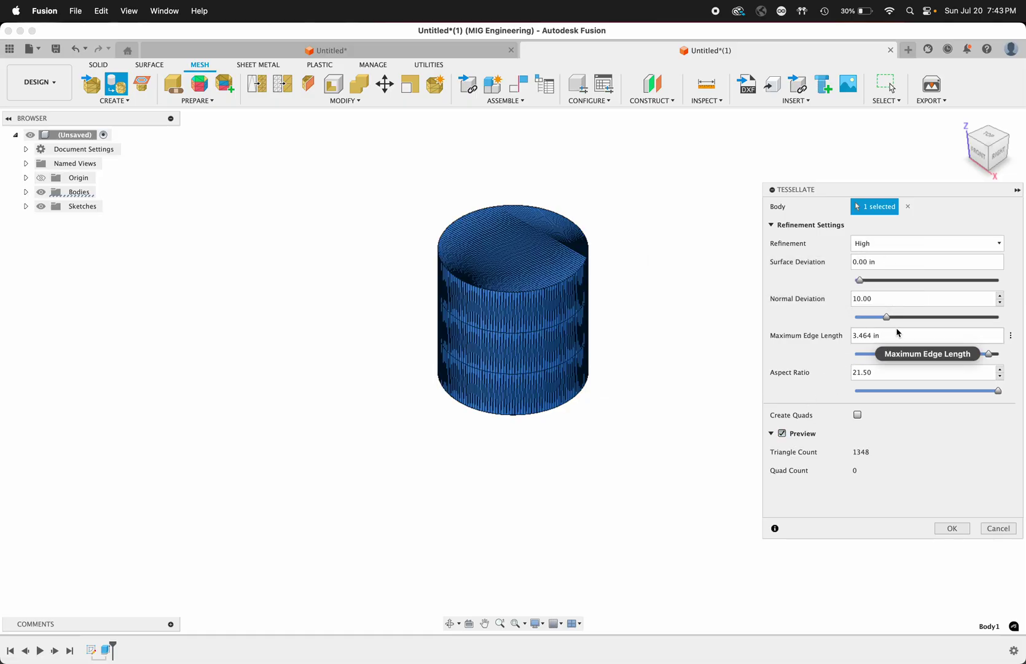
{"action": "left_click_drag", "start_coordinate": [885, 335], "coordinate": [785, 336]}
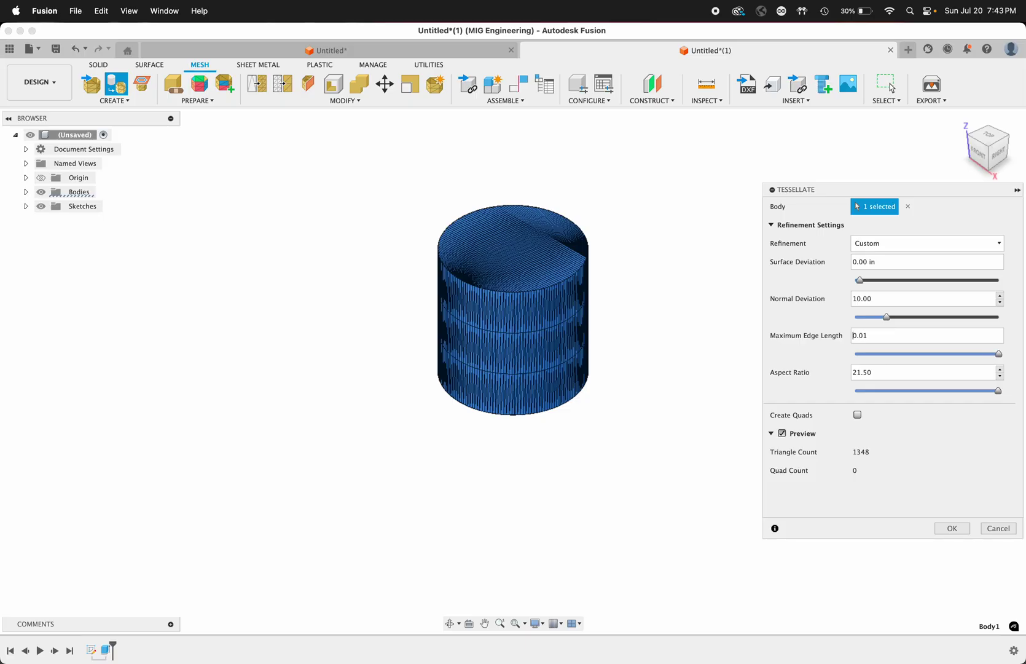
{"action": "key", "text": "Return"}
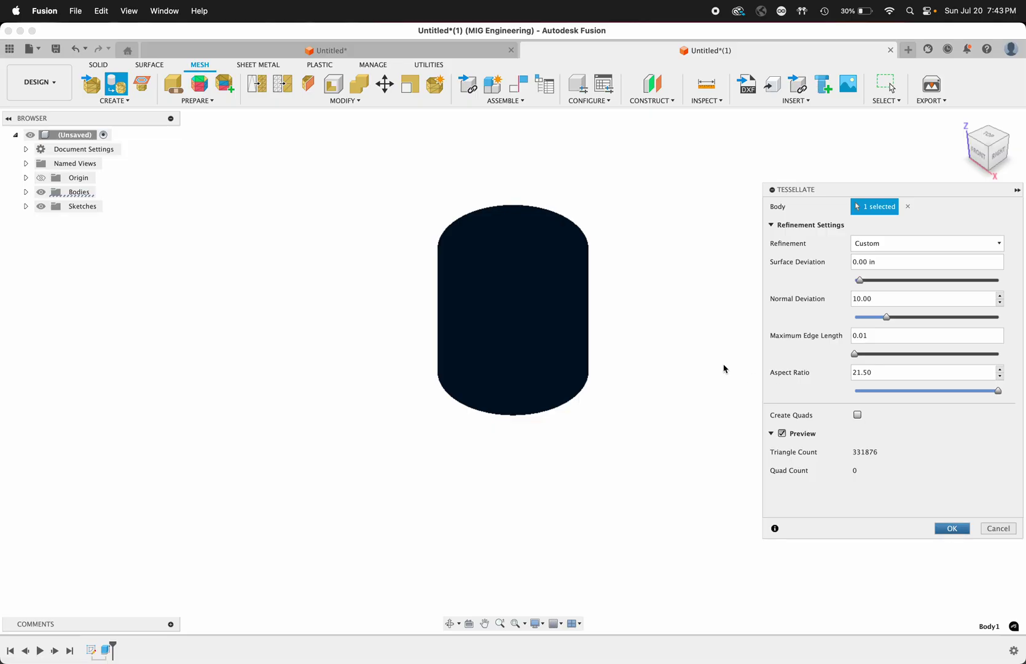
{"action": "key", "text": "Return"}
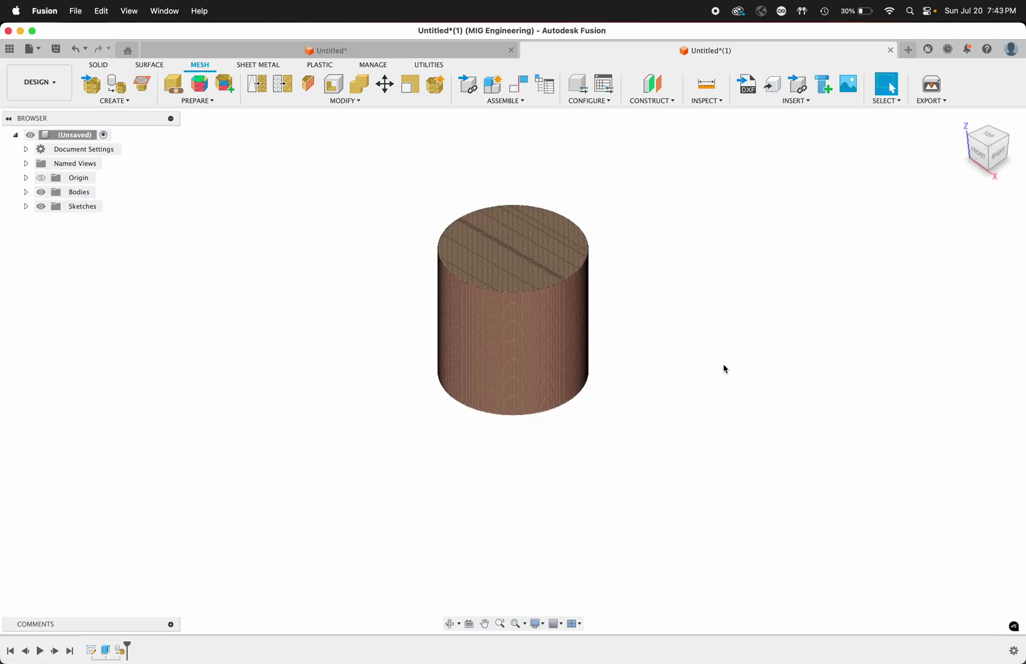
Step: Enter direct editing on the cylinder mesh body
{"action": "left_click", "coordinate": [356, 101]}
{"action": "left_click", "coordinate": [312, 110]}
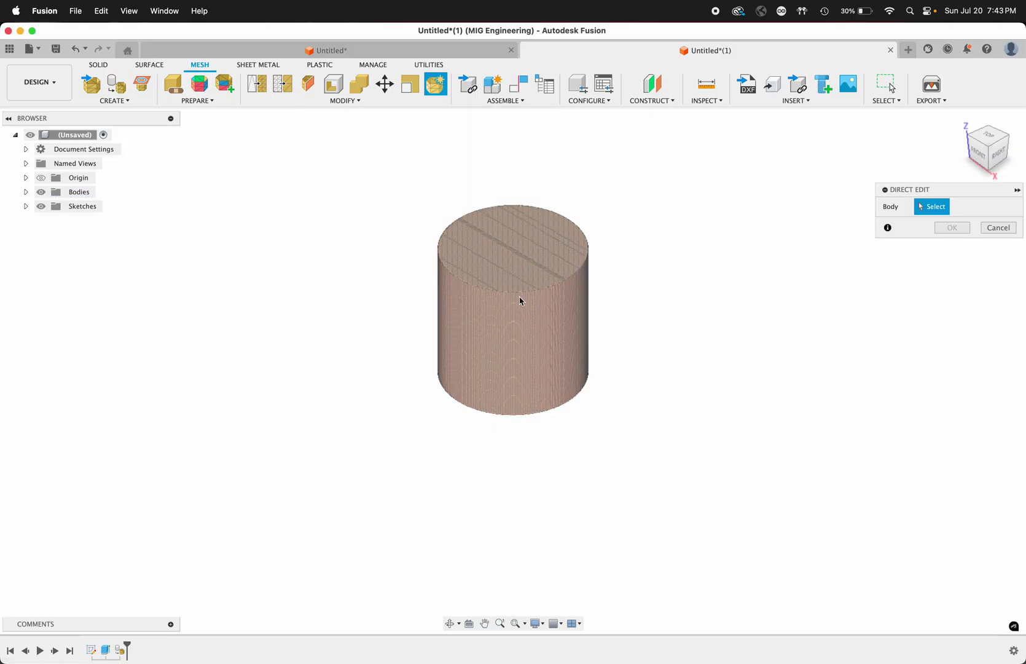
{"action": "left_click", "coordinate": [521, 301]}
{"action": "left_click", "coordinate": [954, 228]}
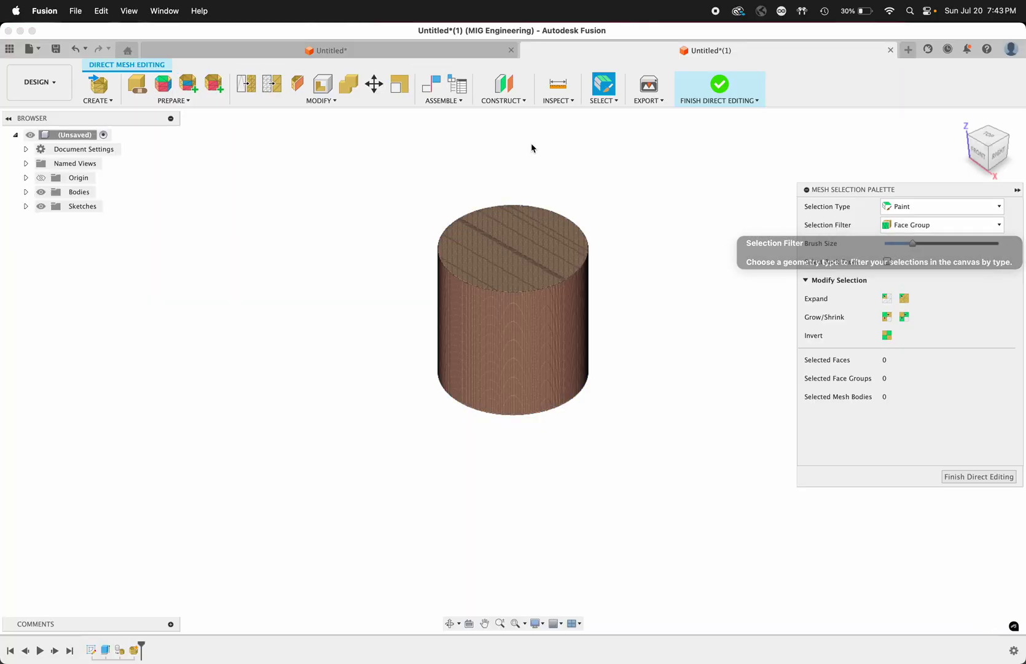
Step: Start a texture extrude on the cylinder's curved side face group using Texture 4.jpg
{"action": "left_click", "coordinate": [312, 102]}
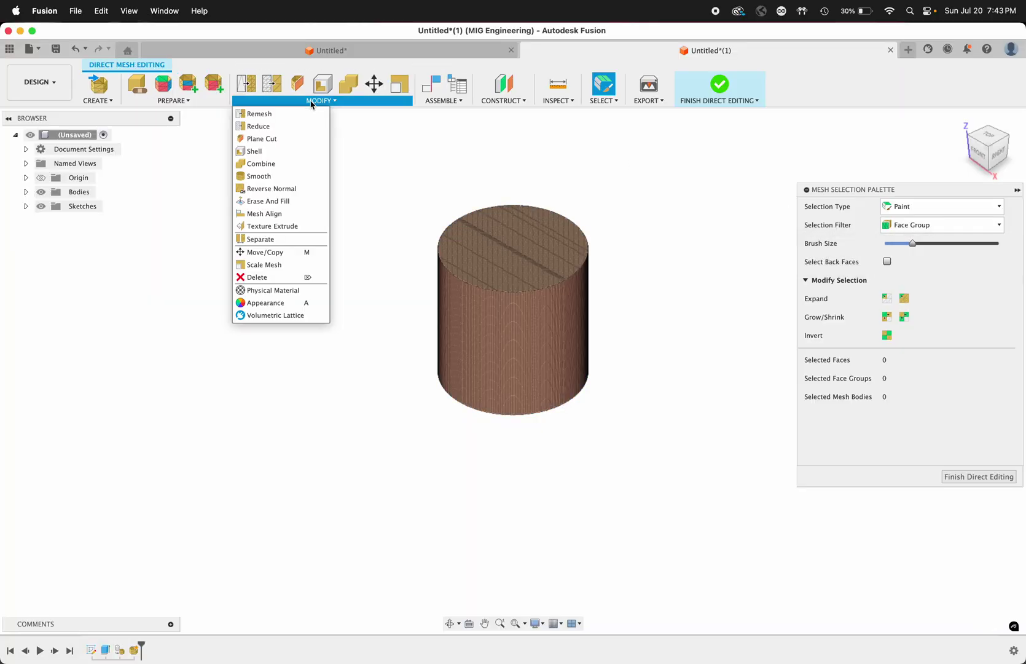
{"action": "left_click", "coordinate": [280, 226]}
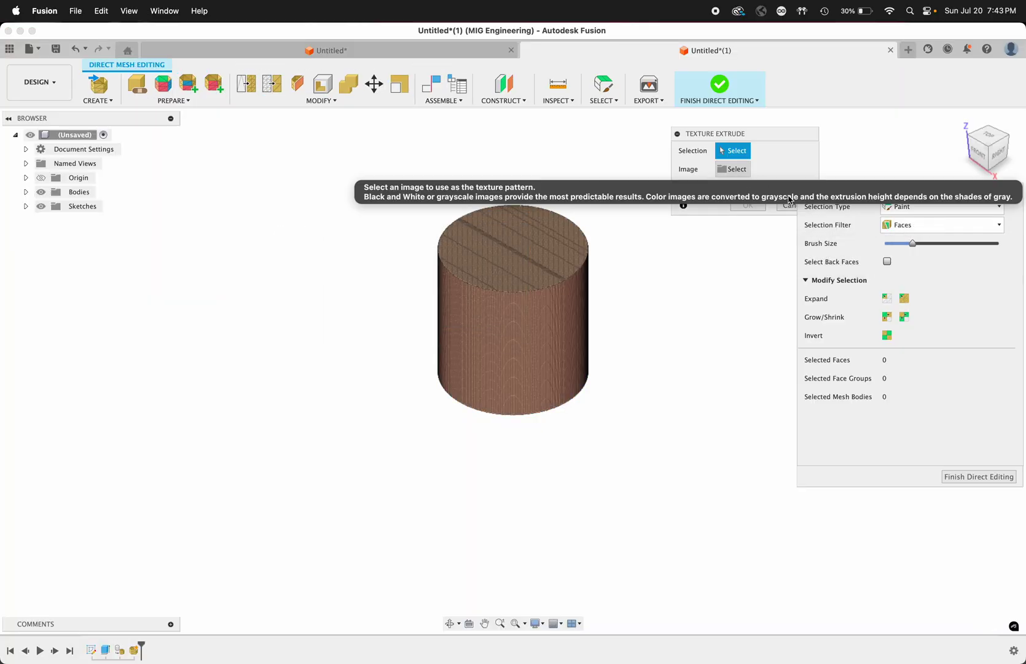
{"action": "left_click", "coordinate": [922, 225]}
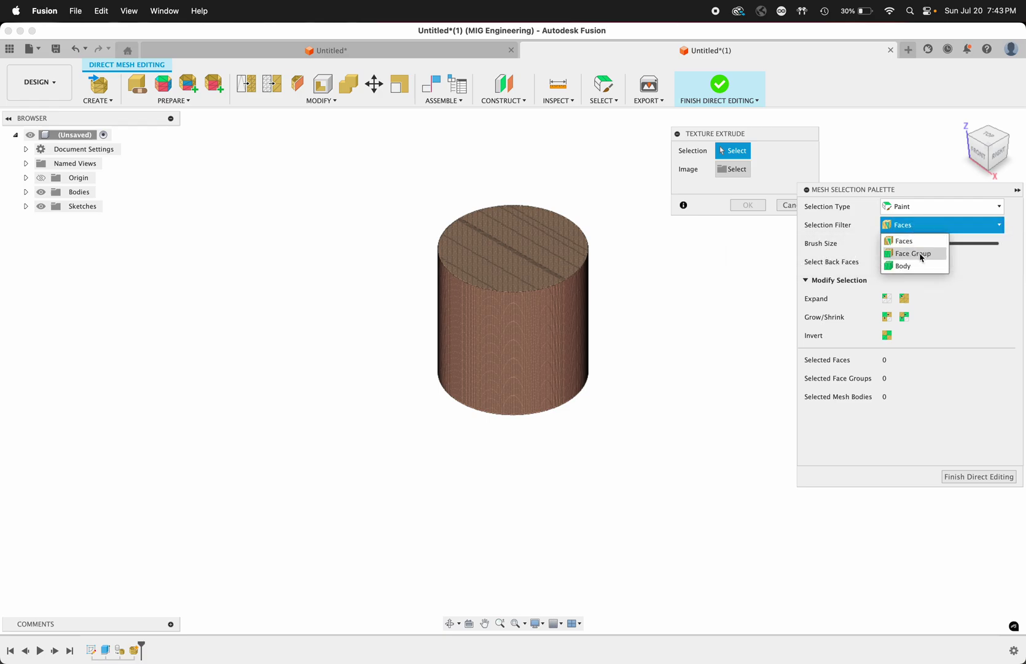
{"action": "left_click", "coordinate": [921, 255]}
{"action": "left_click", "coordinate": [527, 341]}
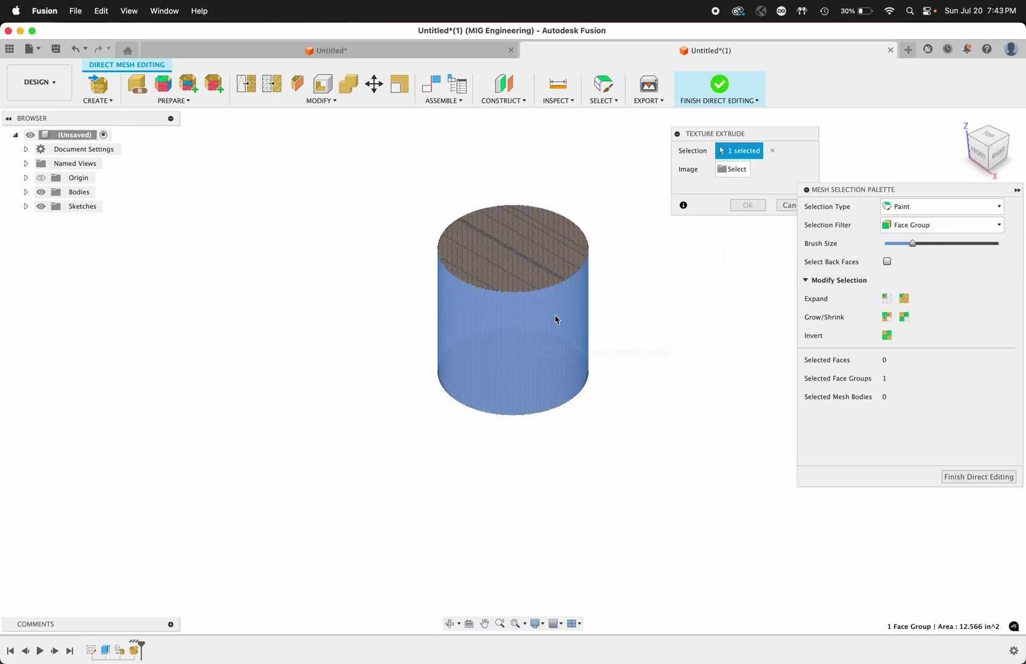
{"action": "left_click", "coordinate": [737, 171]}
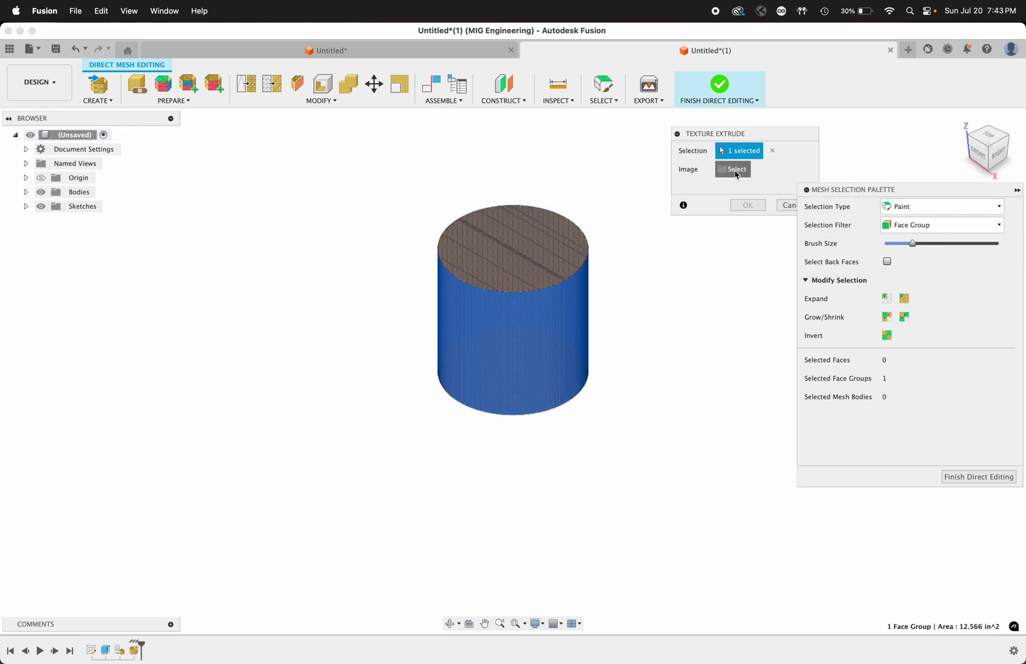
{"action": "left_click", "coordinate": [378, 474]}
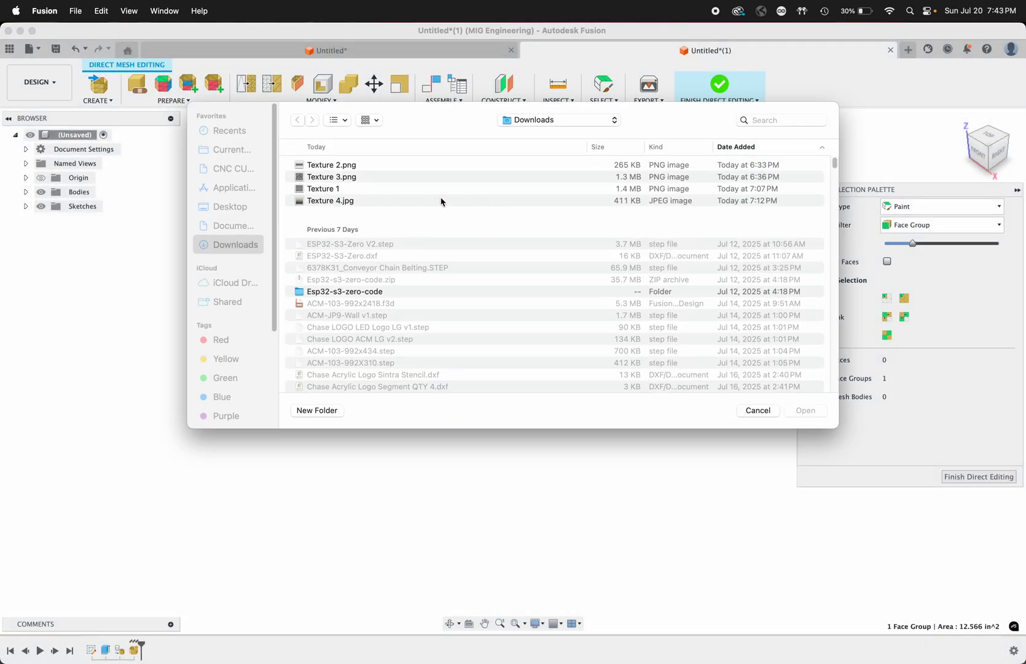
{"action": "left_click", "coordinate": [356, 201]}
{"action": "left_click", "coordinate": [807, 411]}
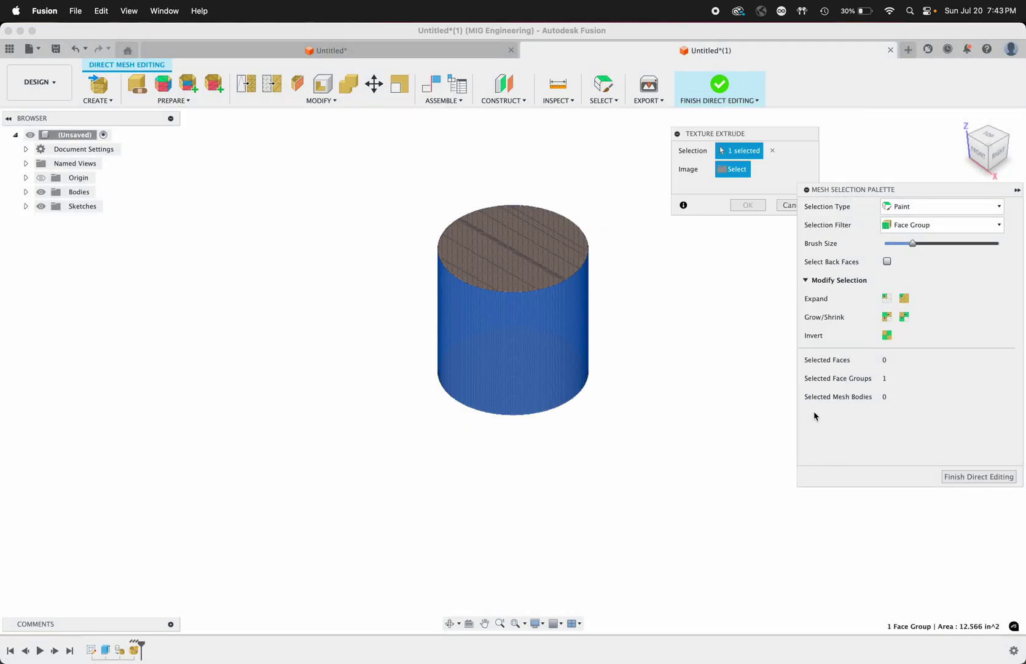
Step: From the right view, scale the triangle lattice to 11.619 and apply it
{"action": "left_click", "coordinate": [996, 152]}
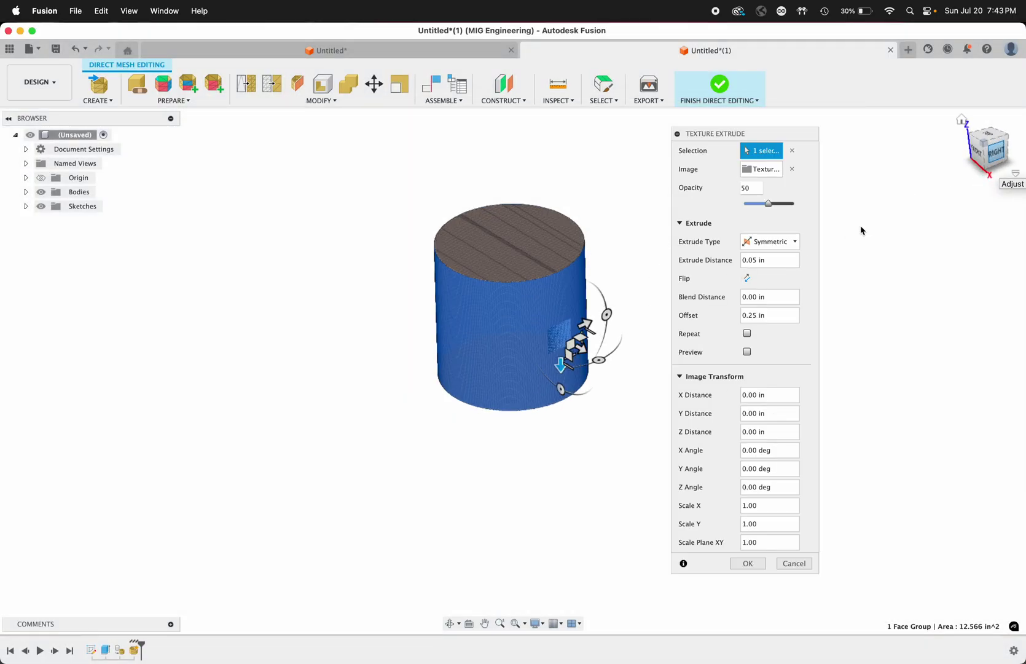
{"action": "left_click_drag", "start_coordinate": [543, 328], "coordinate": [736, 484]}
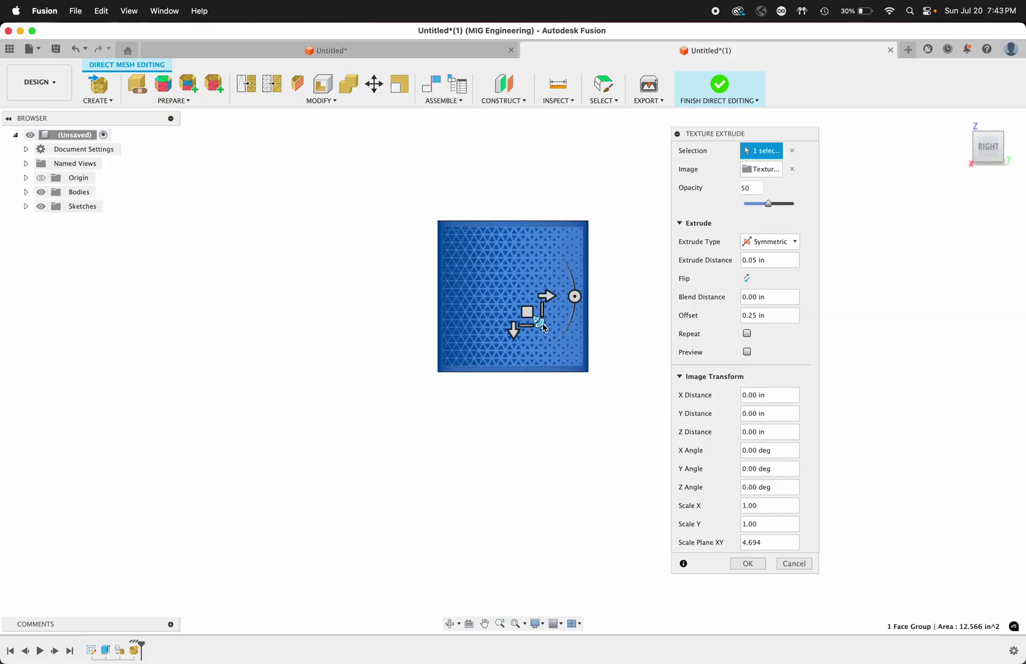
{"action": "left_click_drag", "start_coordinate": [543, 328], "coordinate": [585, 366]}
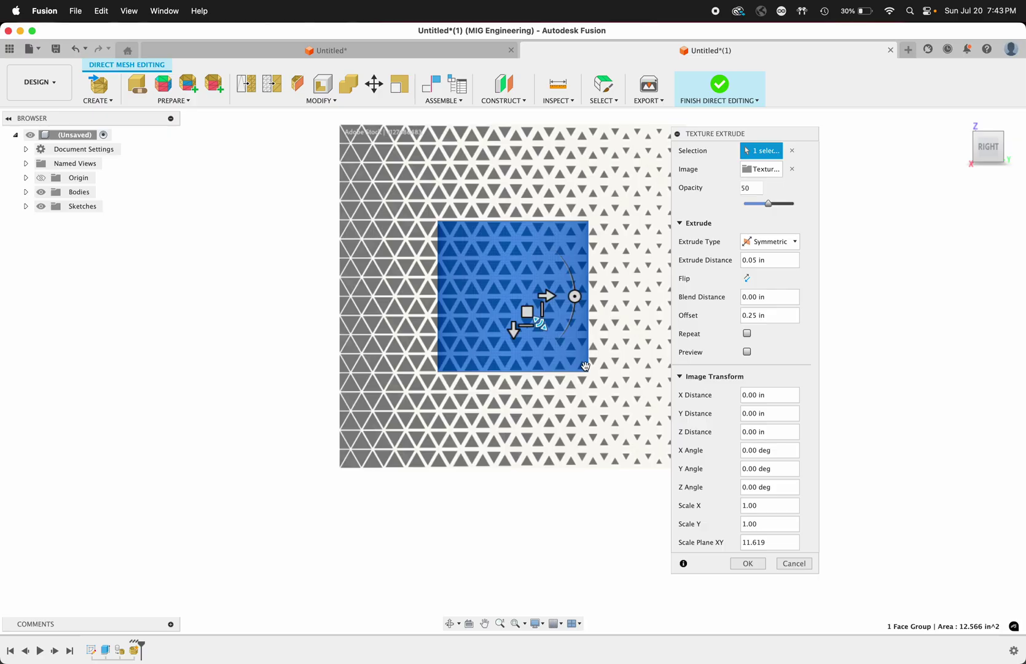
{"action": "left_click", "coordinate": [748, 563]}
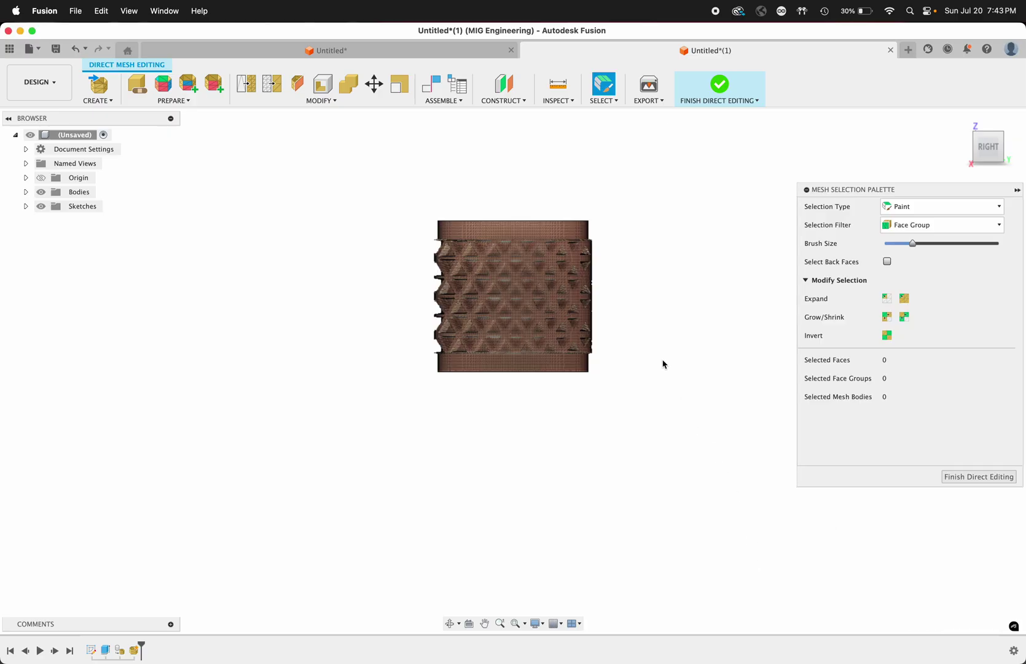
{"action": "scroll", "coordinate": [663, 363], "scroll_direction": "left", "scroll_amount": 10, "text": "shift"}
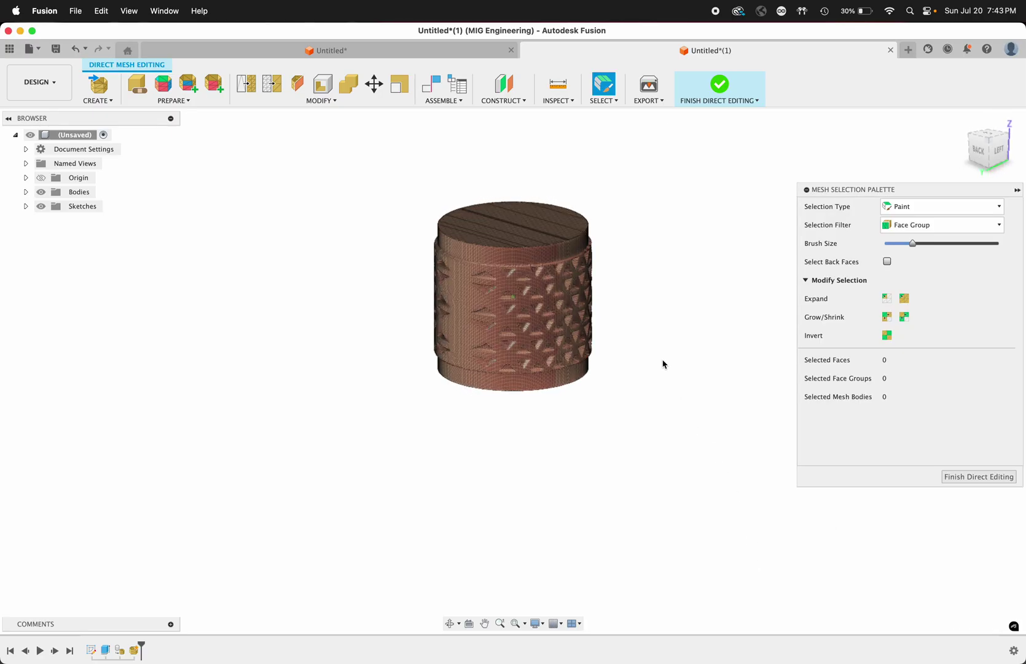
{"action": "scroll", "coordinate": [663, 363], "scroll_direction": "left", "scroll_amount": 10, "text": "shift"}
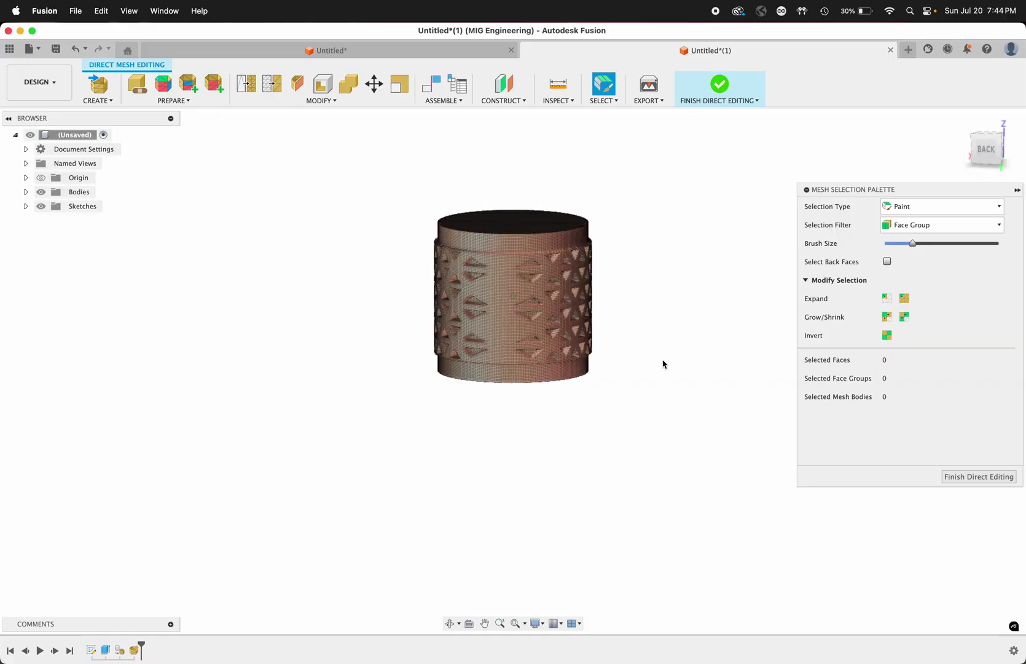
{"action": "scroll", "coordinate": [662, 363], "scroll_direction": "down", "scroll_amount": 10, "text": "shift"}
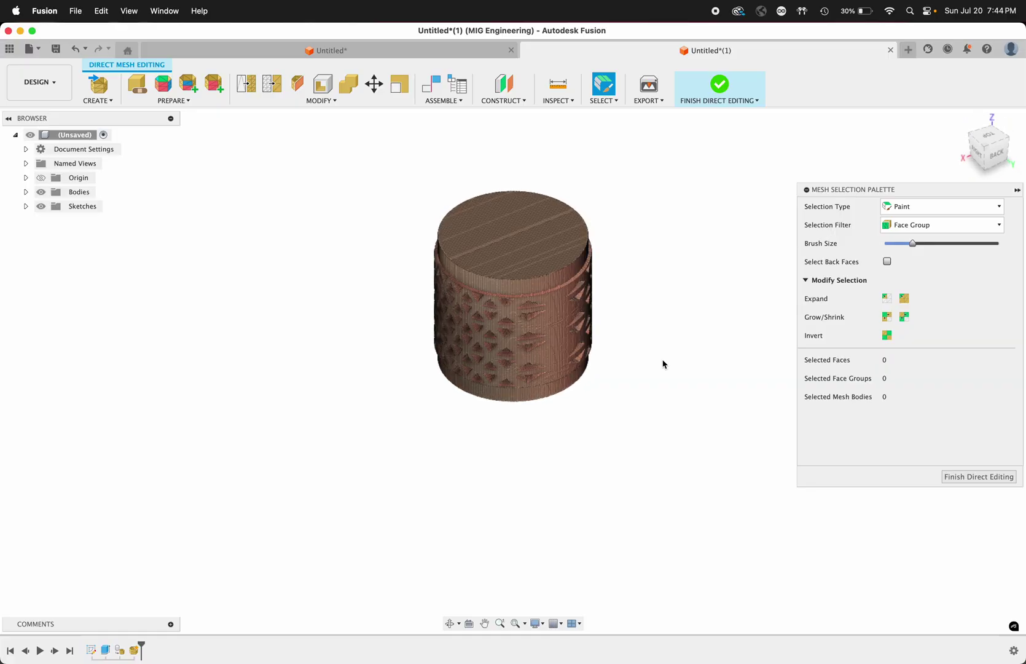
{"action": "scroll", "coordinate": [663, 364], "scroll_direction": "up", "scroll_amount": 5}
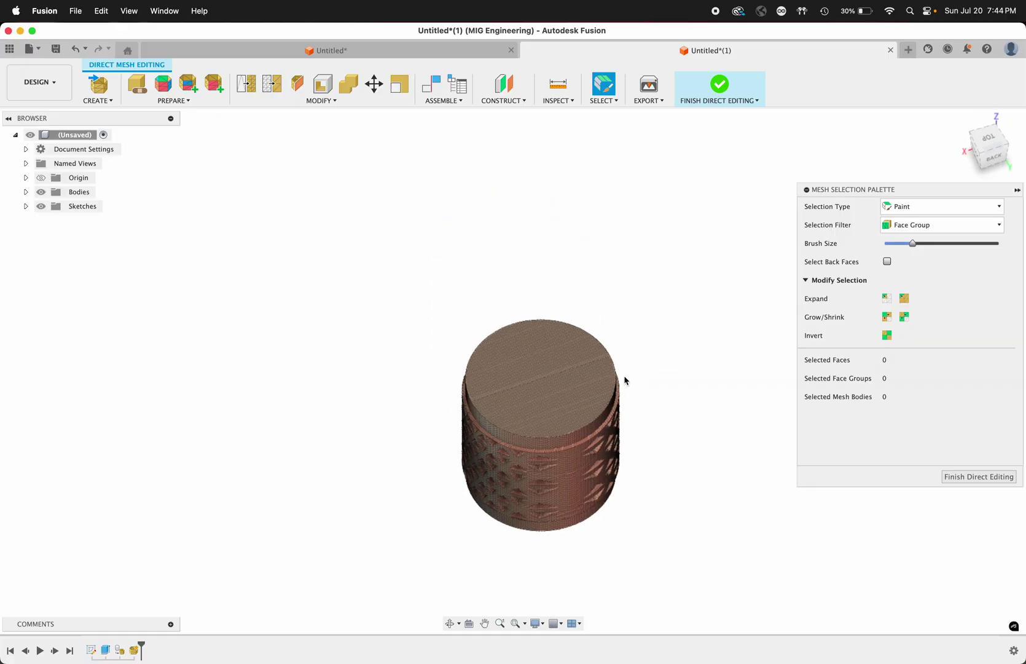
{"action": "scroll", "coordinate": [624, 381], "scroll_direction": "up", "scroll_amount": 15, "text": "shift"}
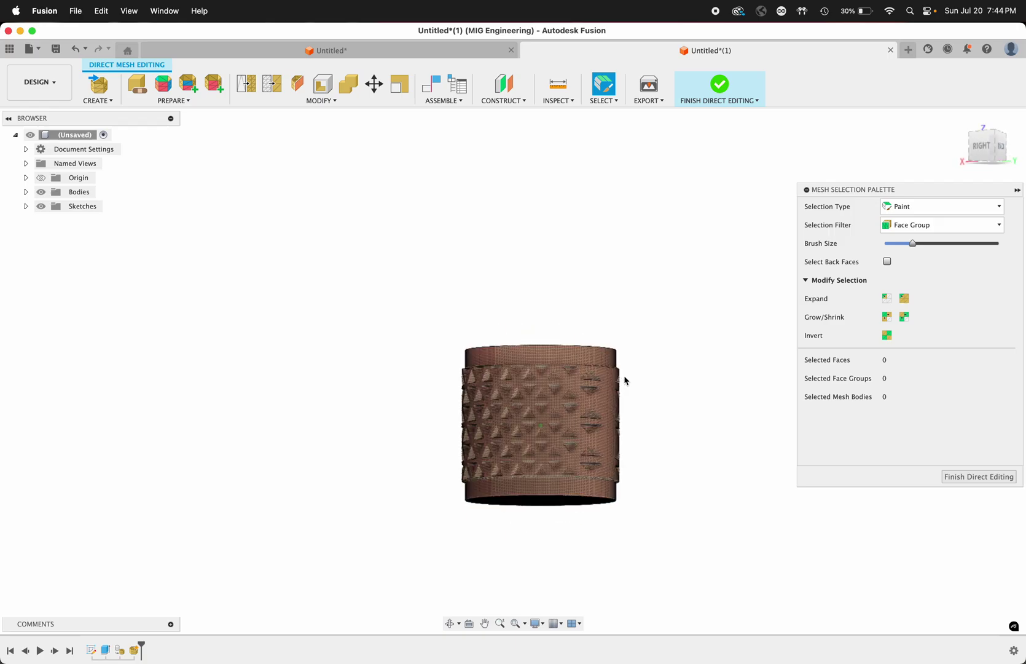
{"action": "scroll", "coordinate": [624, 380], "scroll_direction": "down", "scroll_amount": 10, "text": "shift"}
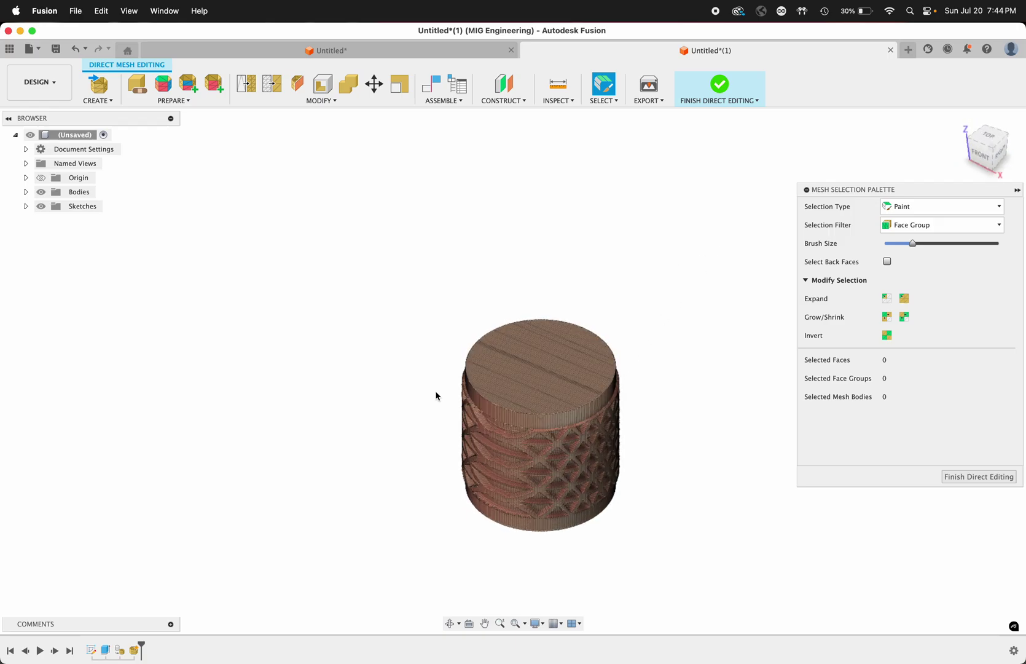
{"action": "scroll", "coordinate": [436, 396], "scroll_direction": "down", "scroll_amount": 5}
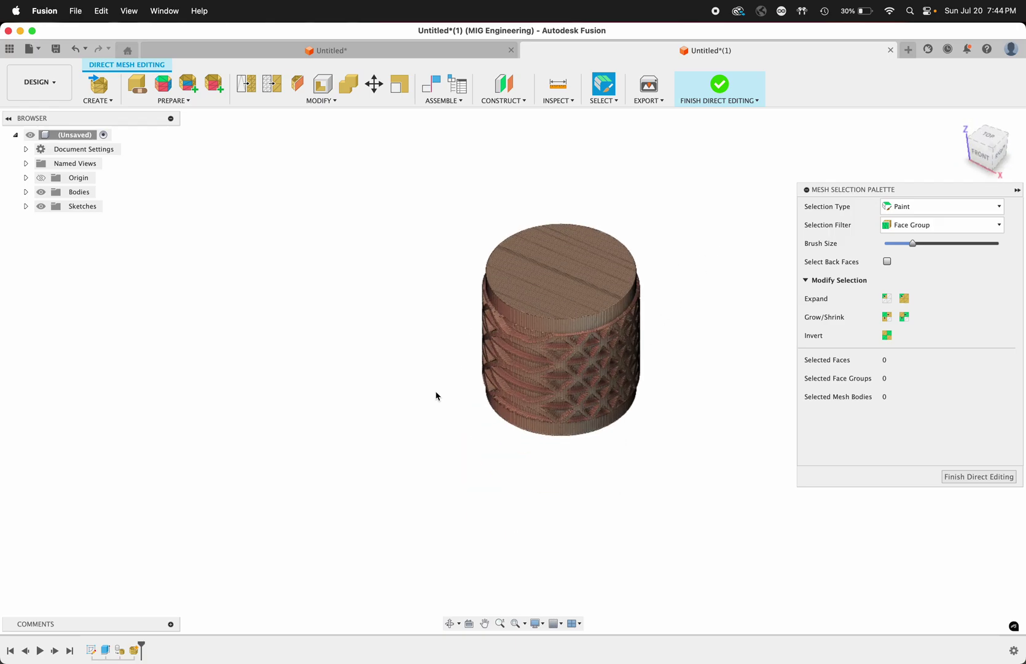